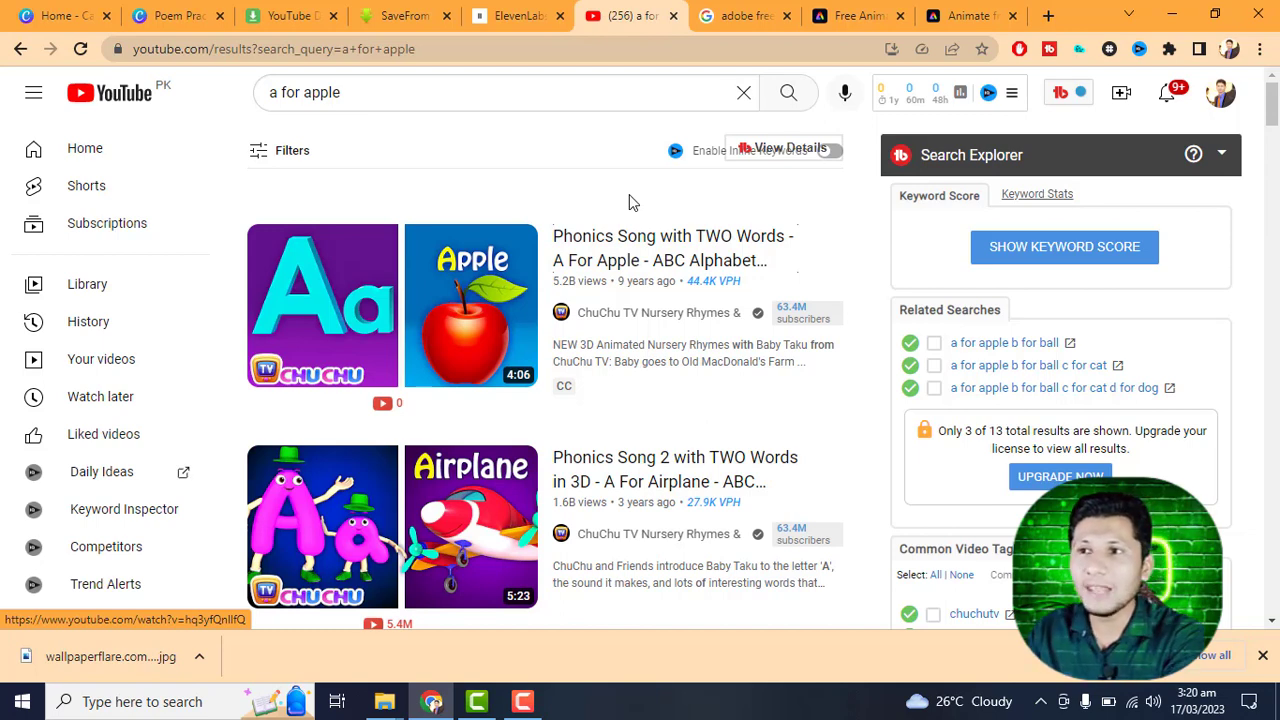
mouse_move(712, 290)
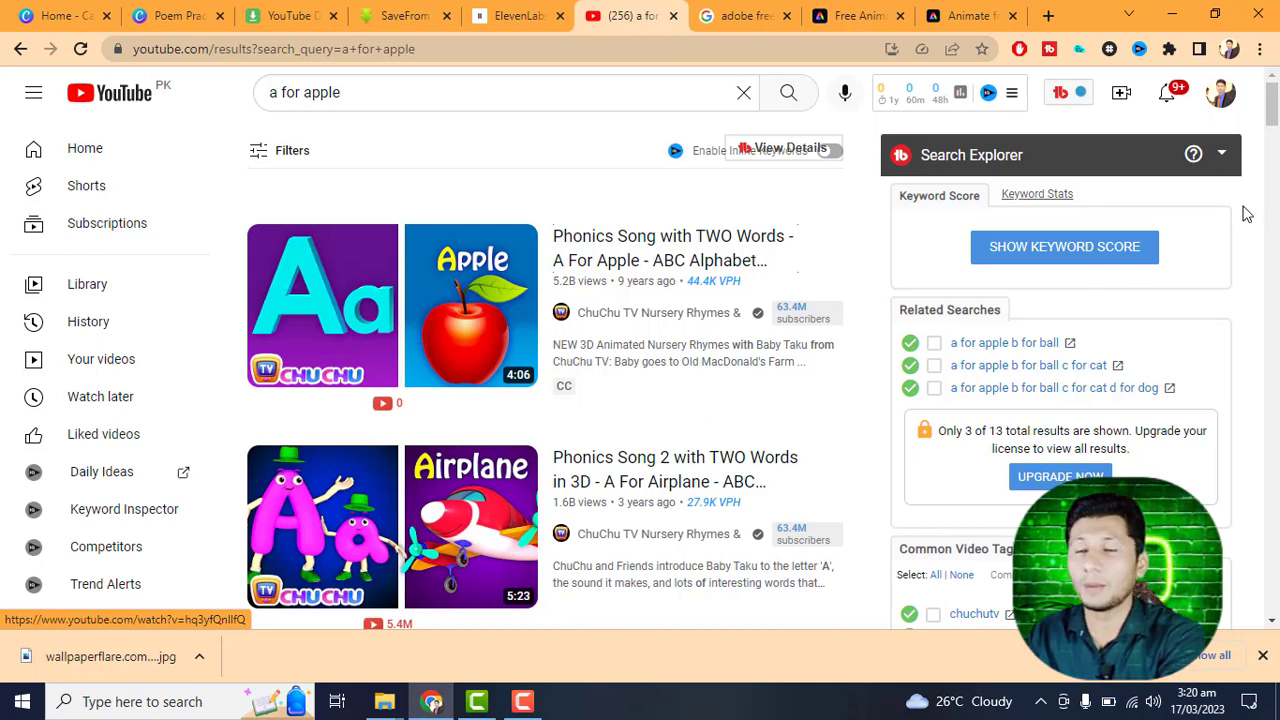
drag(1272, 115, 1272, 140)
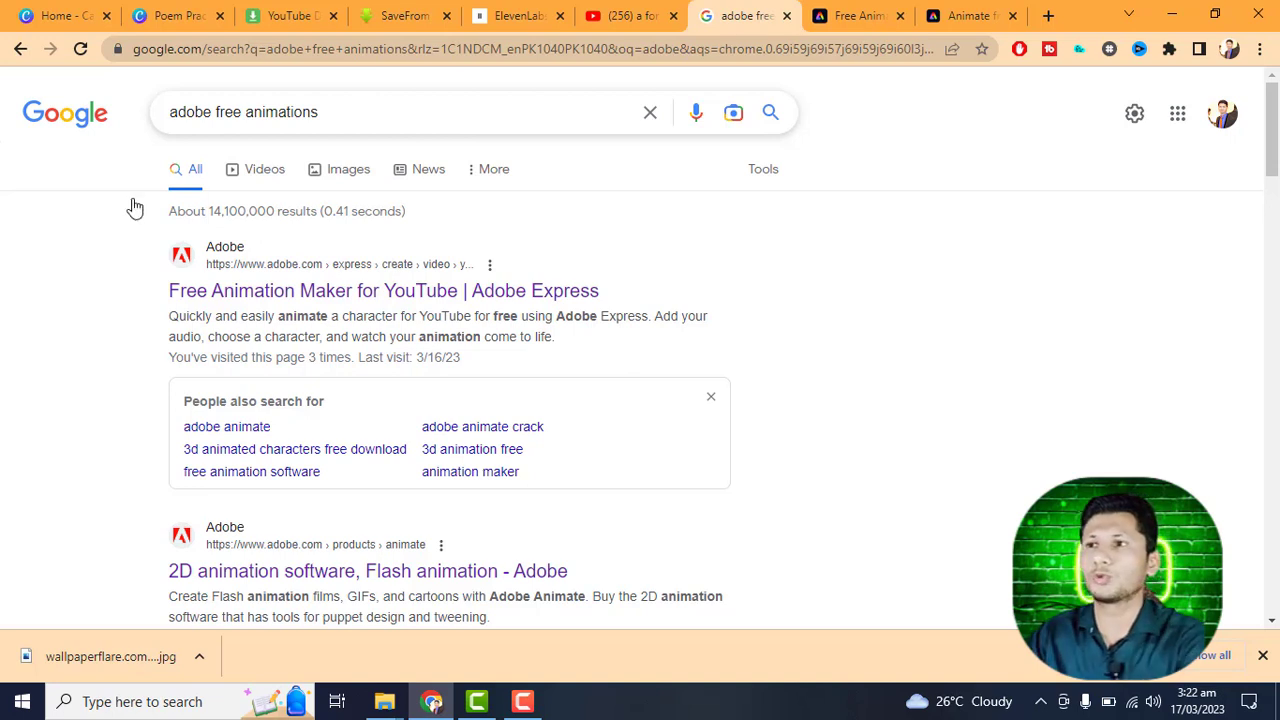
- Switch to the Adobe Express page for making free YouTube animations
click(866, 18)
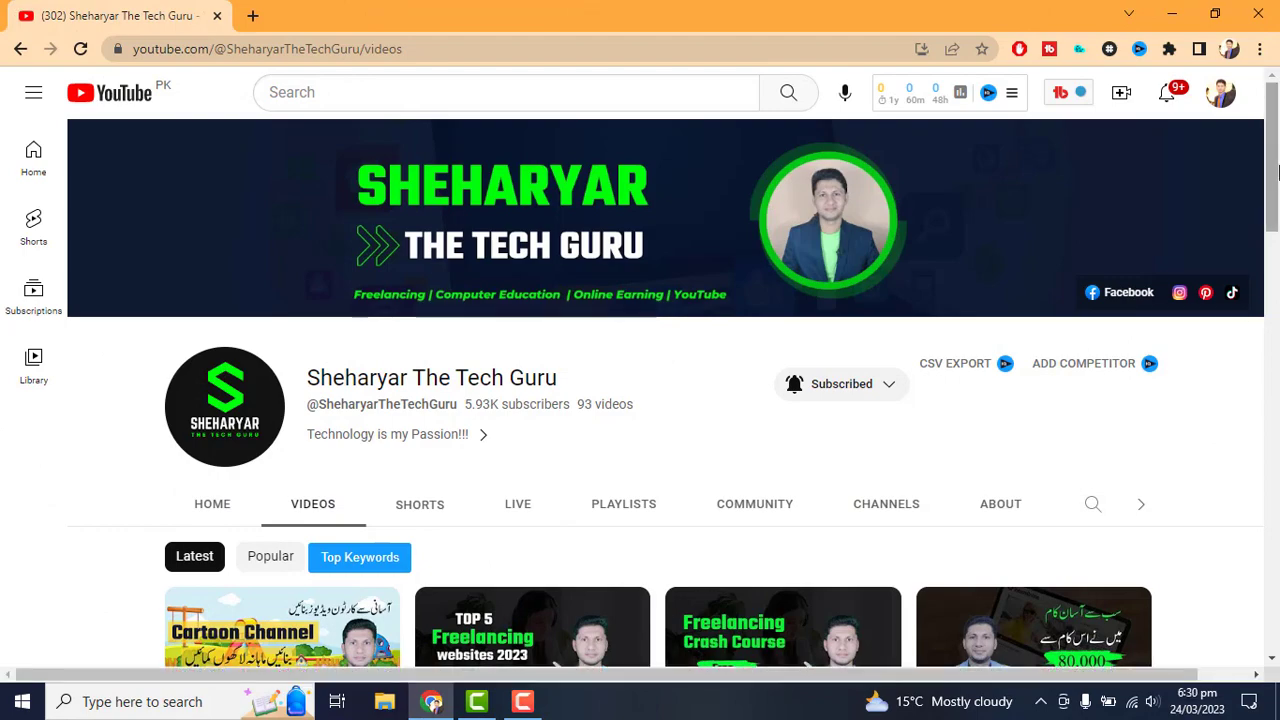
drag(1275, 172, 1275, 268)
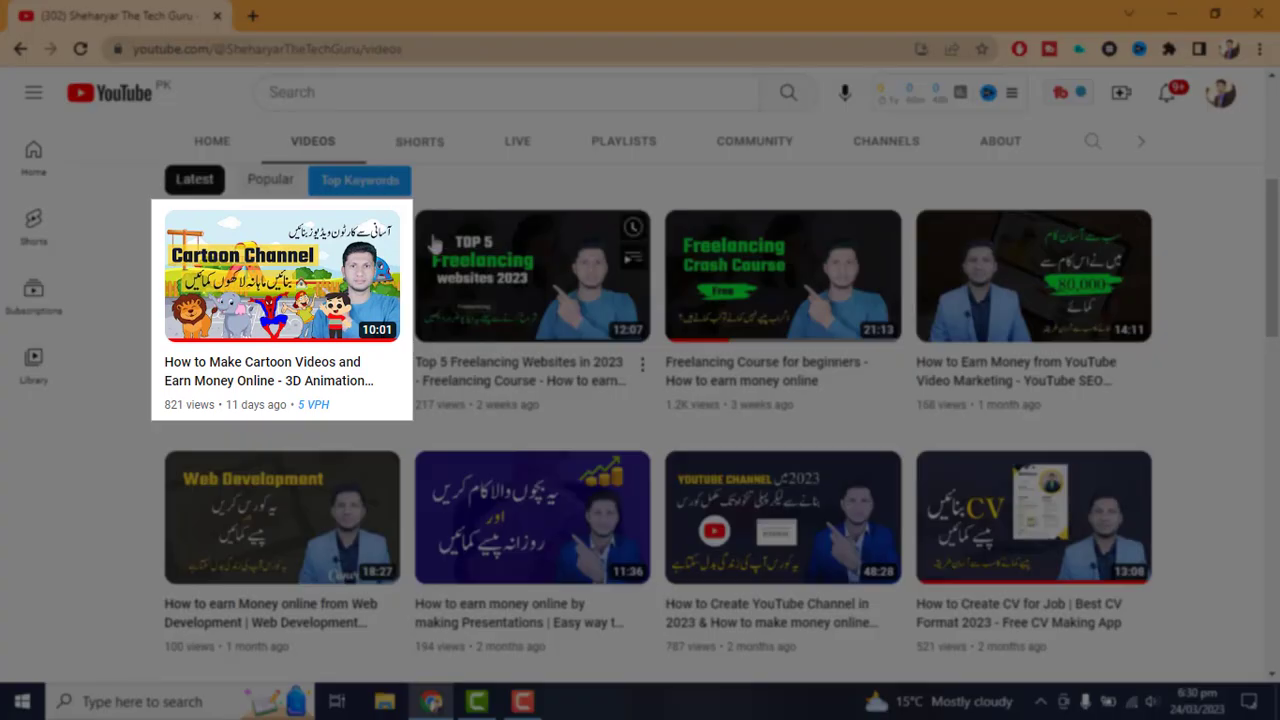
mouse_move(276, 296)
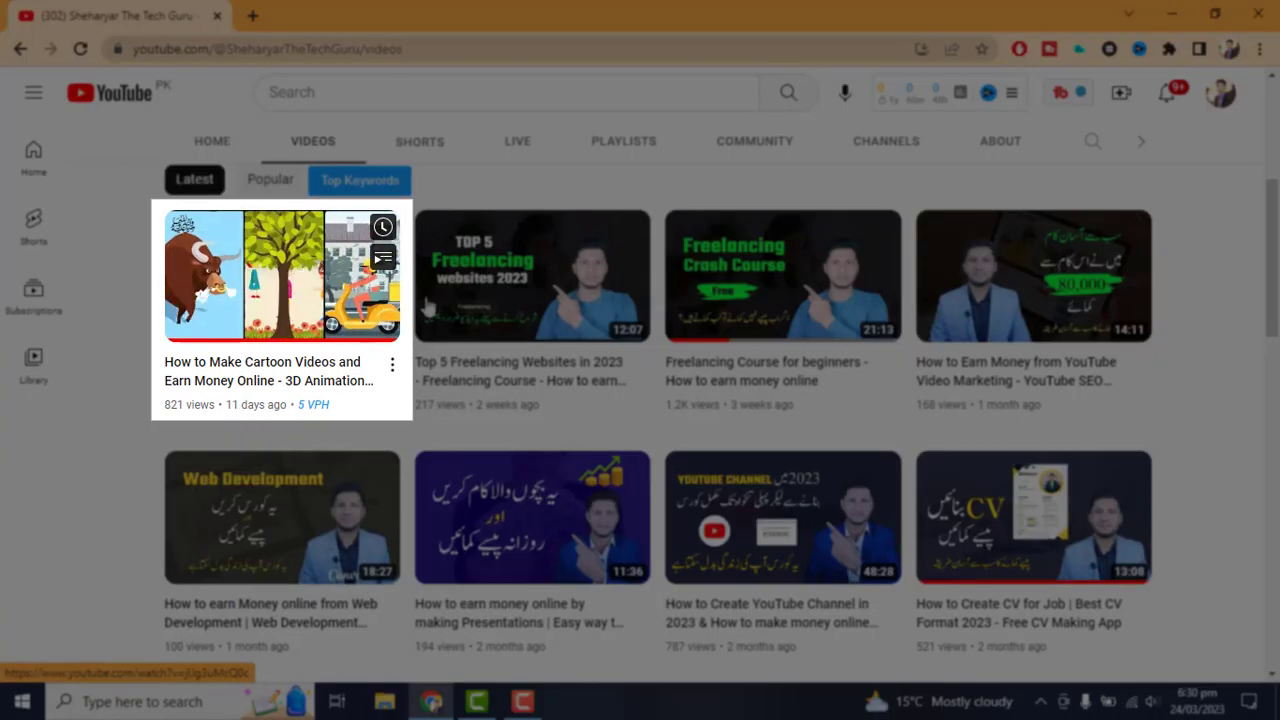
mouse_move(553, 296)
drag(1273, 256, 1277, 487)
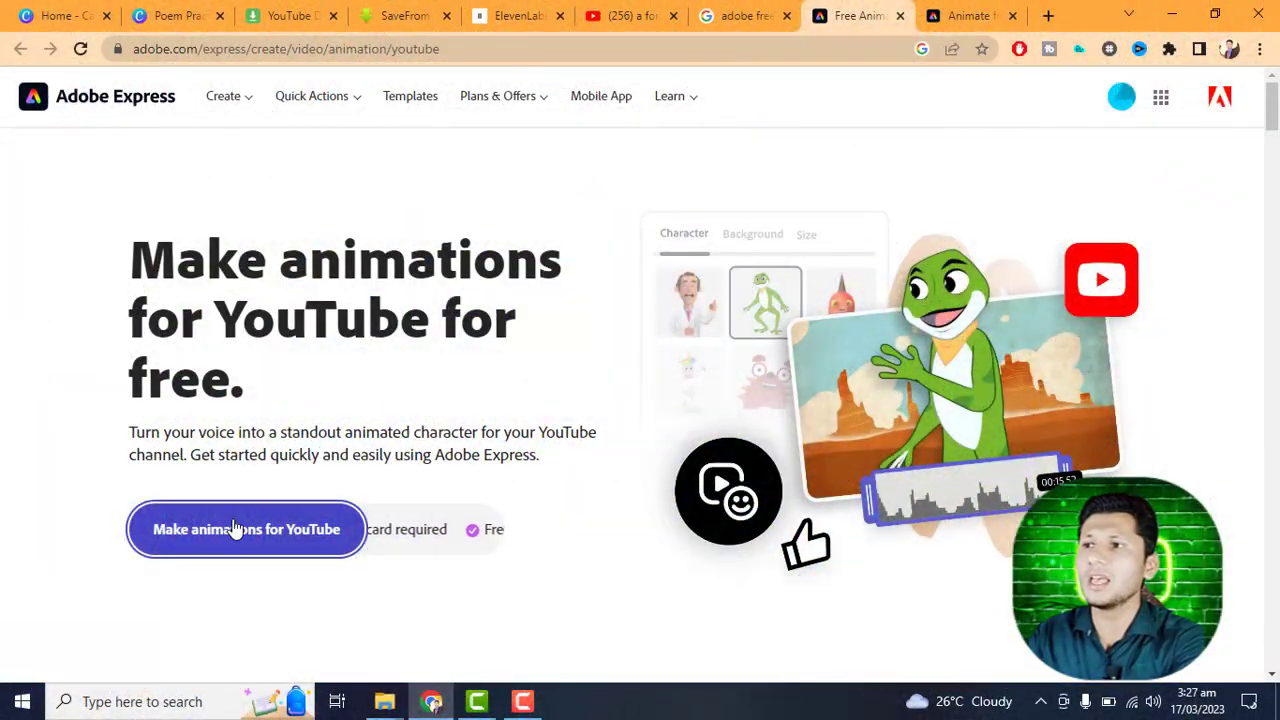
- Go to the Animate from audio tool and choose the Chloe character for the scene
click(963, 14)
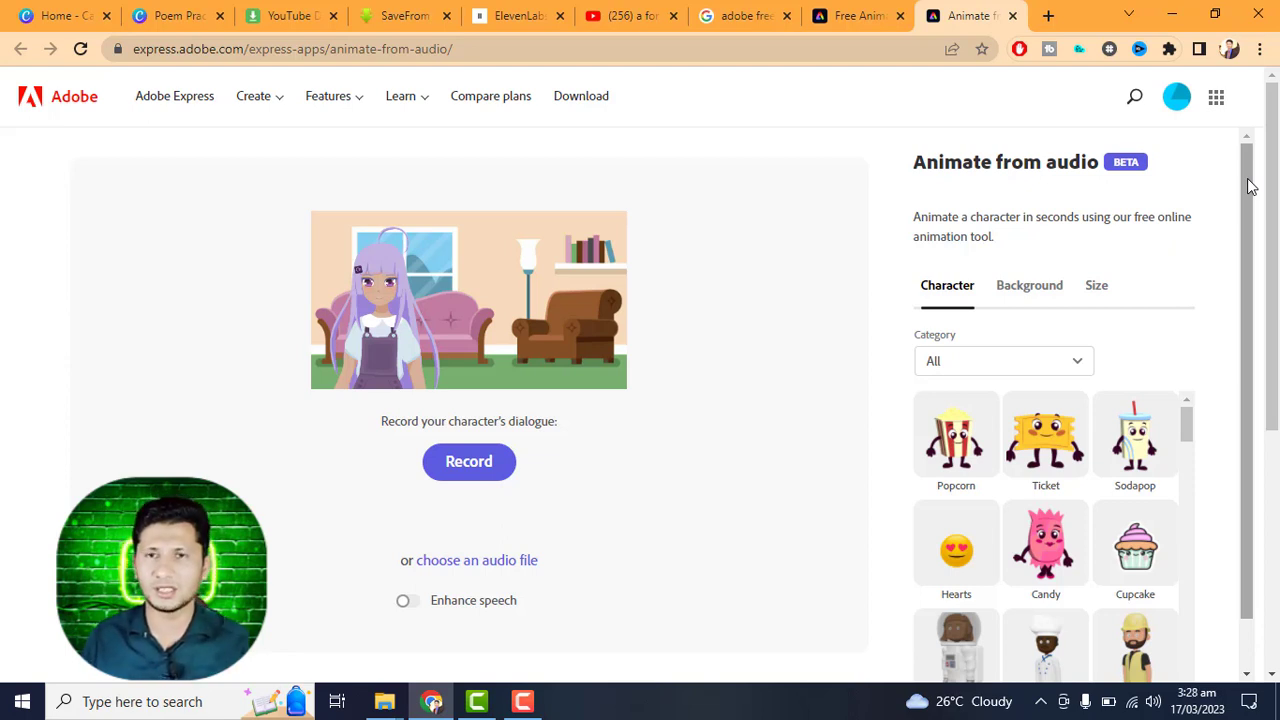
scroll(1250, 250, down, 1)
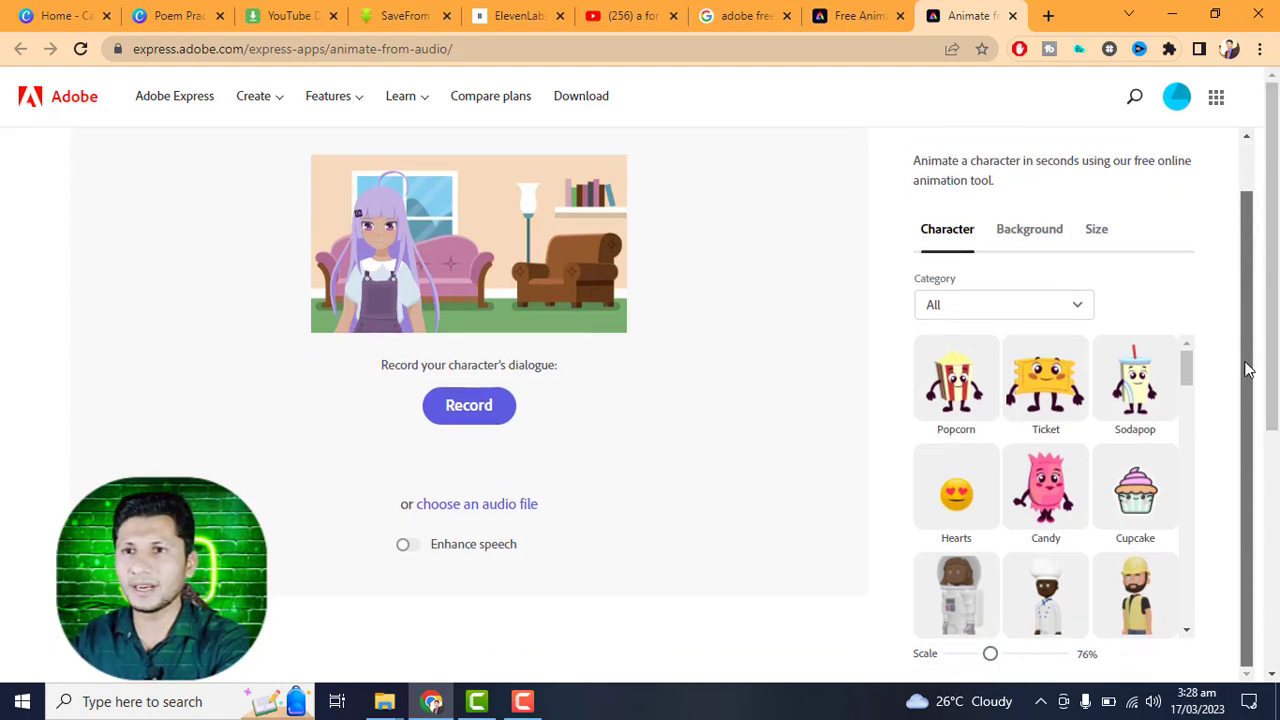
drag(1186, 366, 1189, 556)
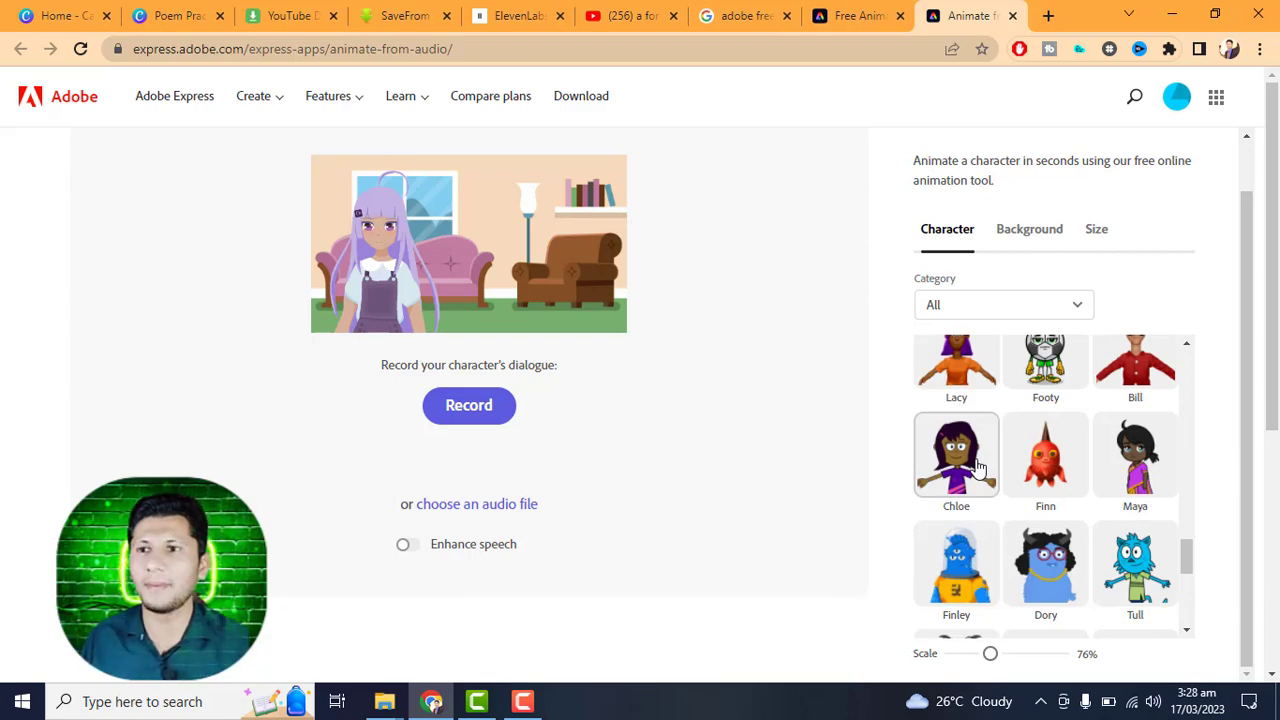
click(979, 468)
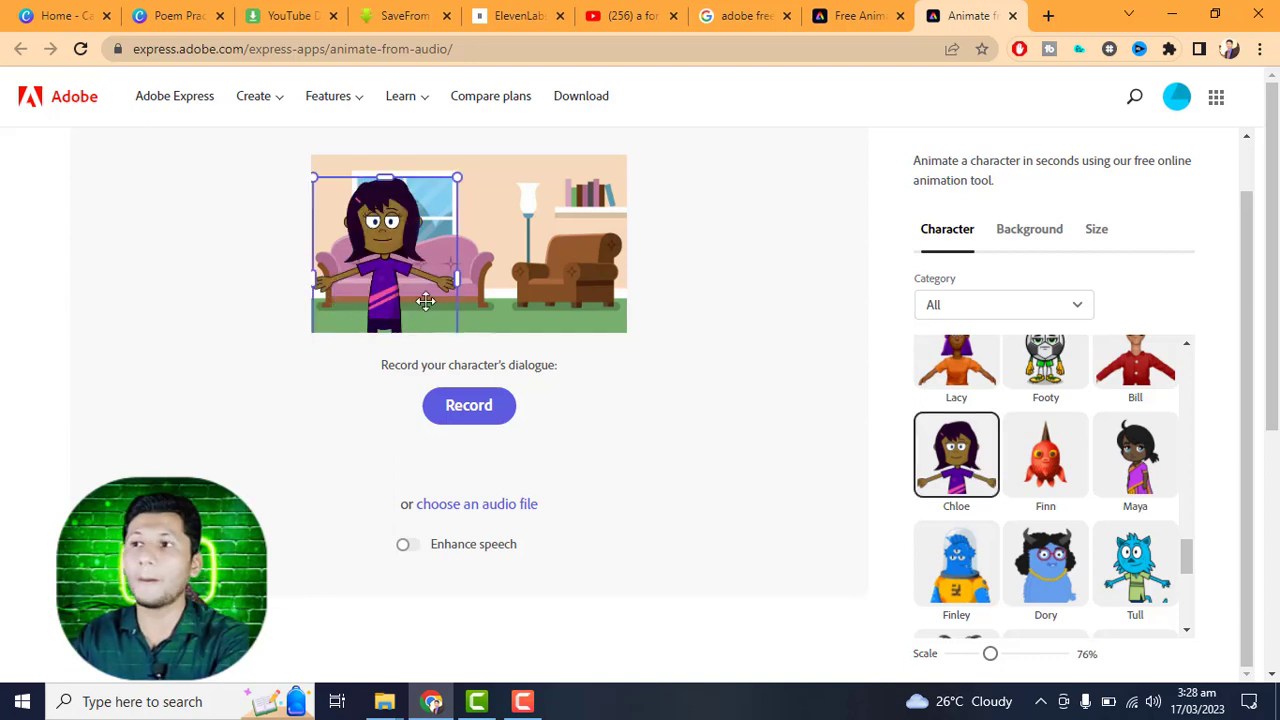
- Shrink Chloe and place her as a full figure in front of the left end of the sofa
drag(314, 178, 330, 201)
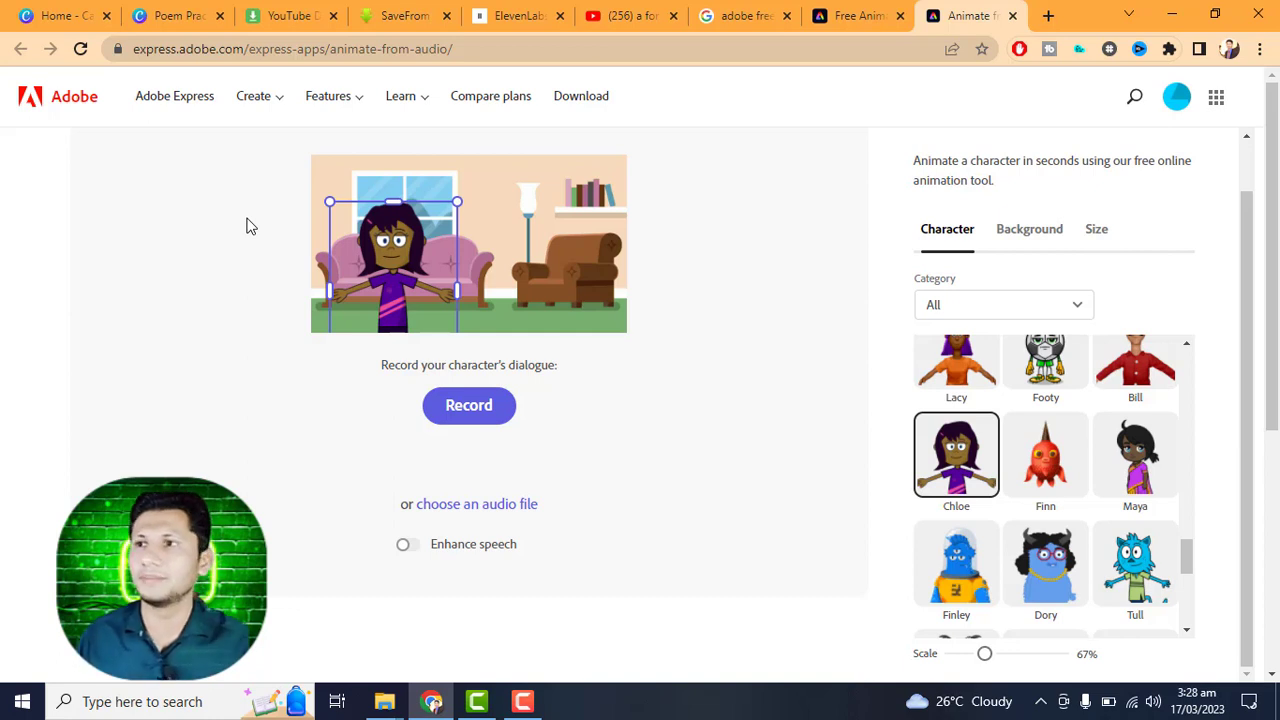
drag(562, 264, 397, 236)
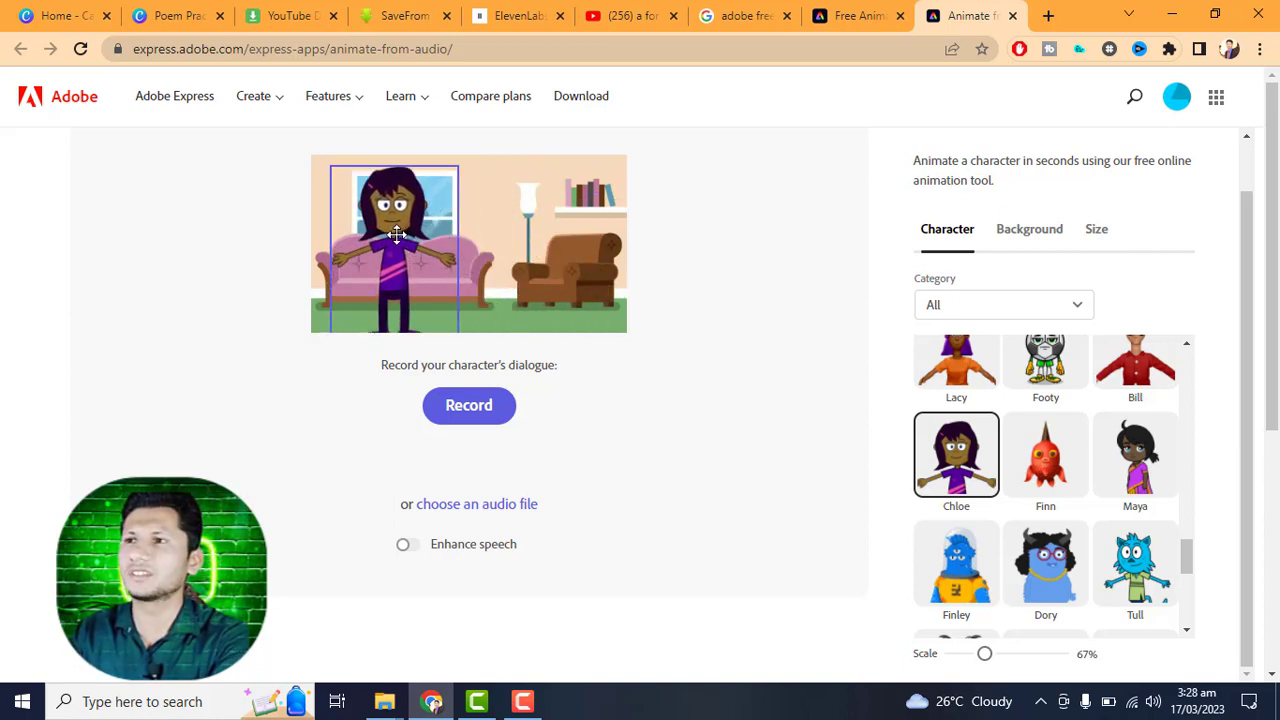
drag(330, 172, 365, 218)
drag(395, 280, 351, 258)
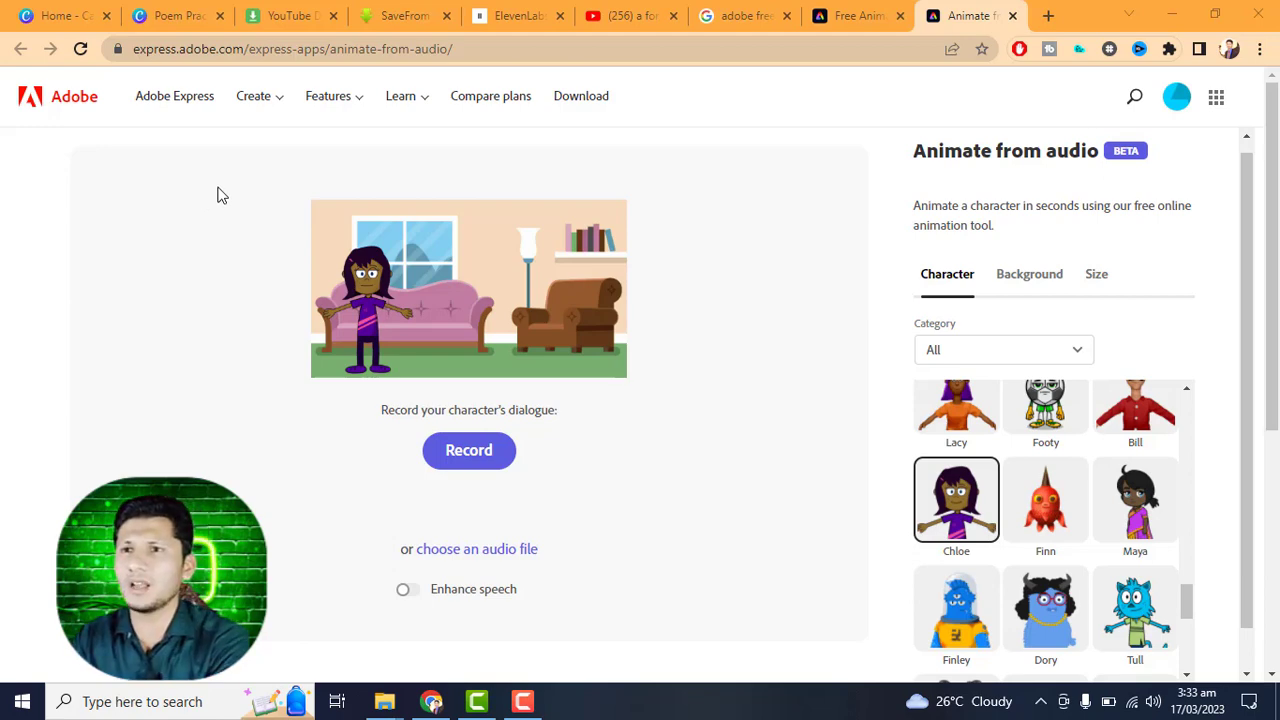
- Replace the scene's background with the Playground image
click(1040, 288)
drag(1192, 363, 1188, 398)
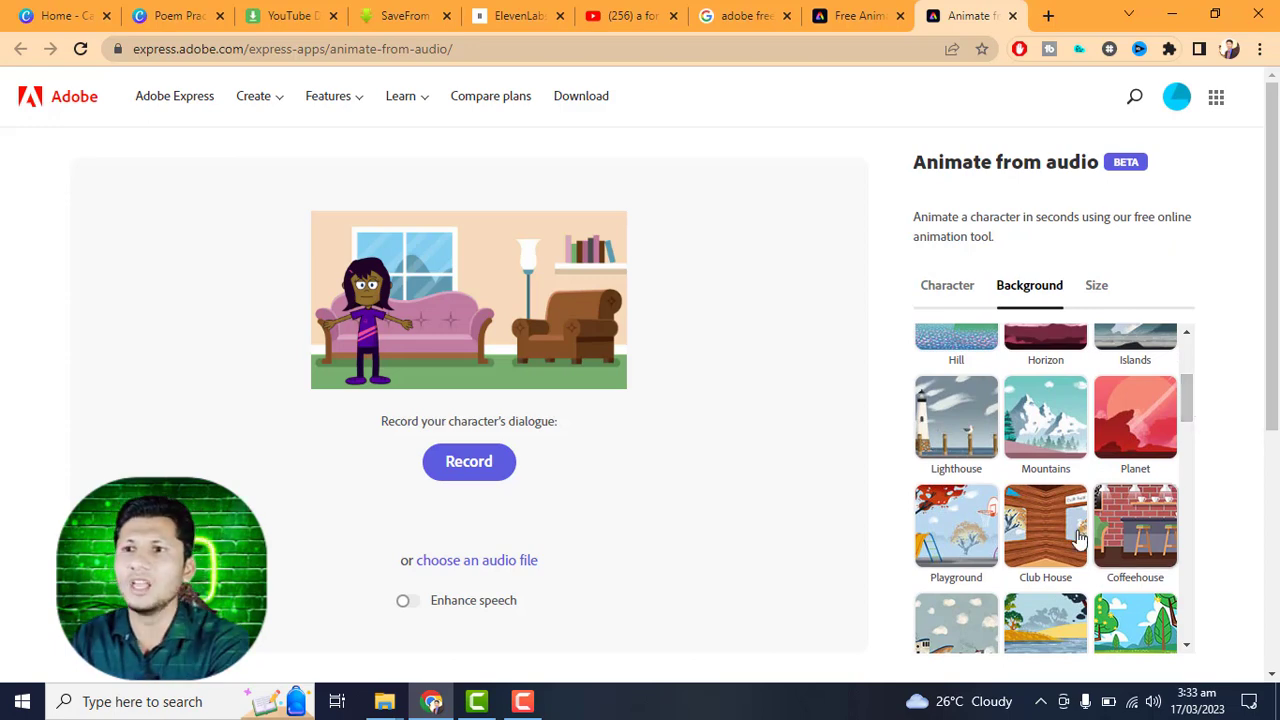
click(940, 537)
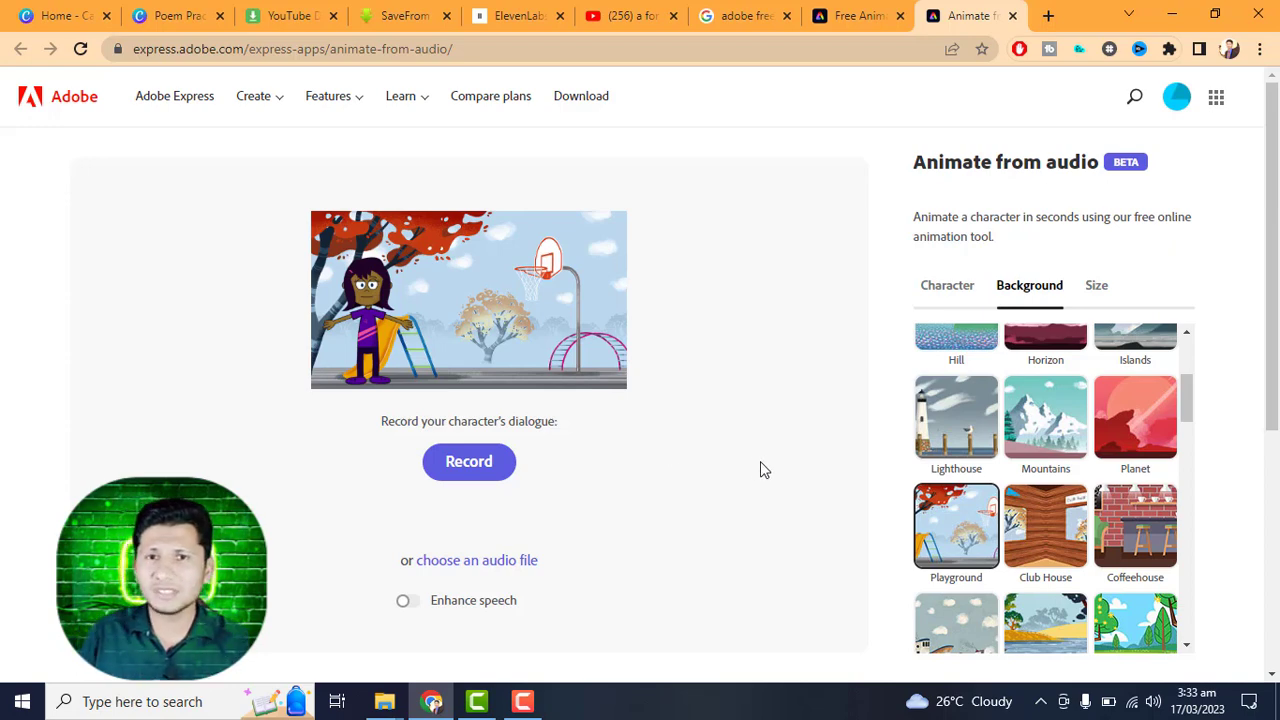
- Examine the output size presets offered for the different social platforms
click(1096, 292)
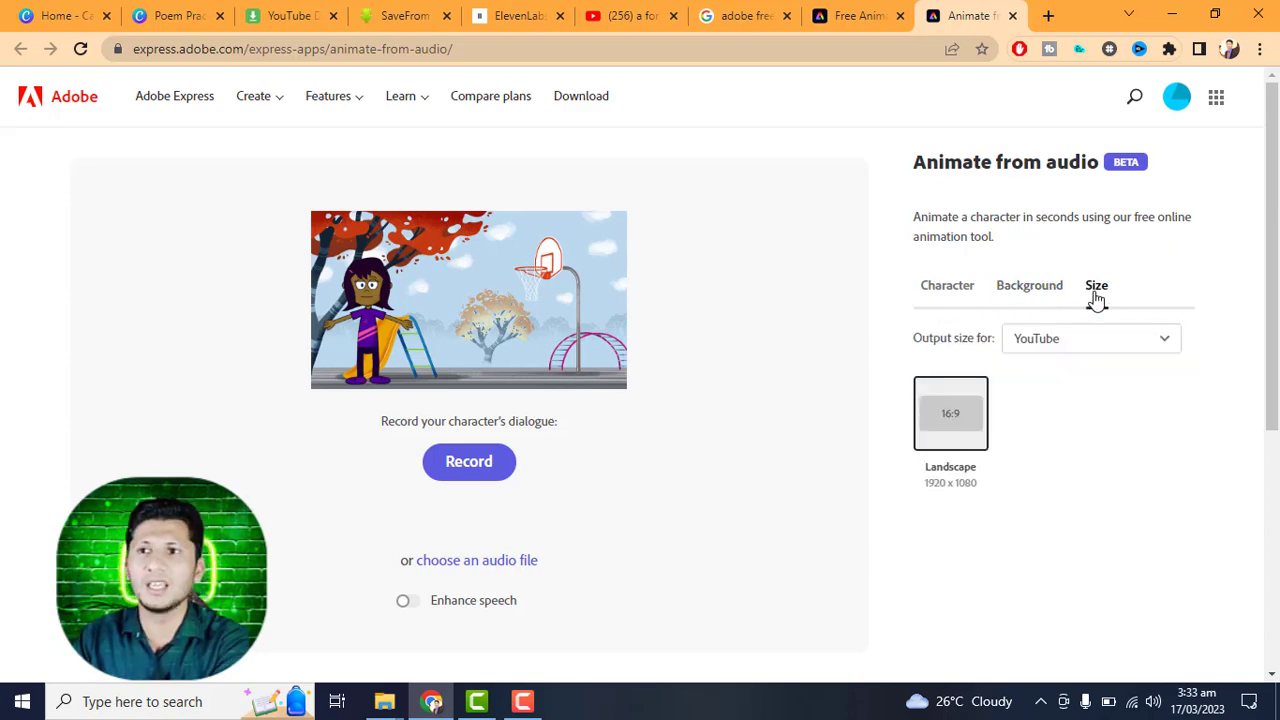
click(1126, 344)
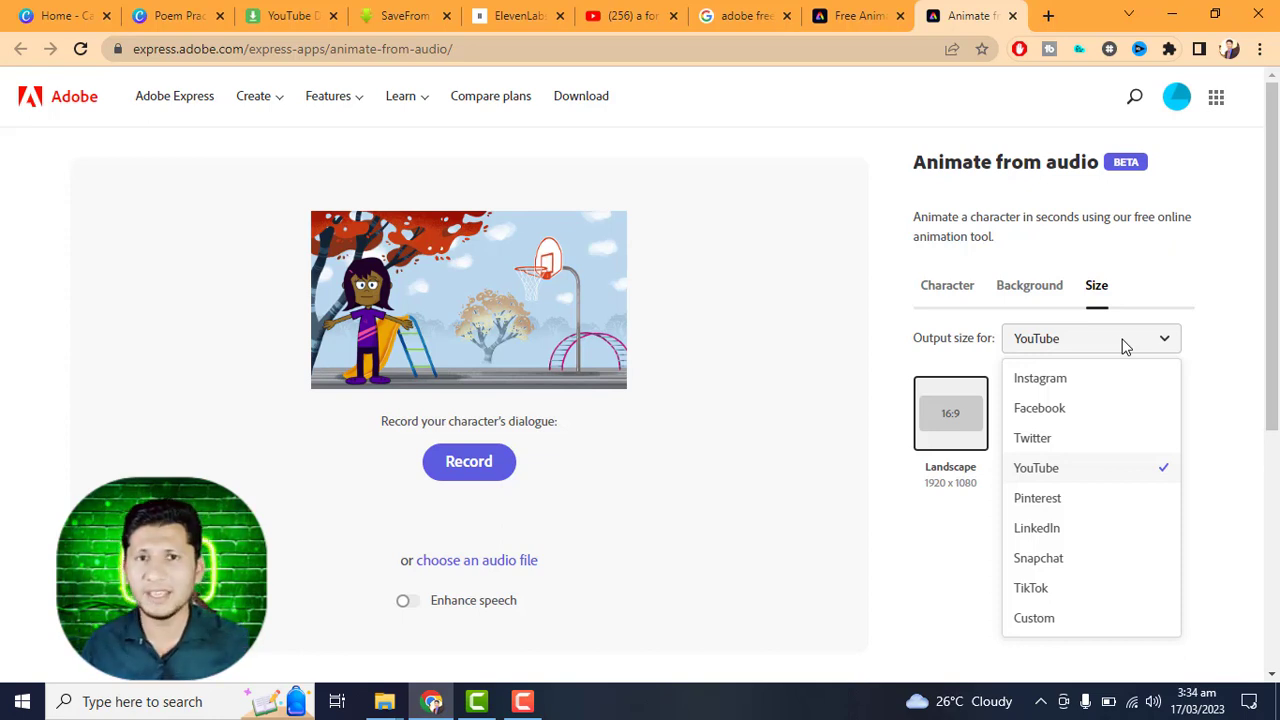
click(826, 406)
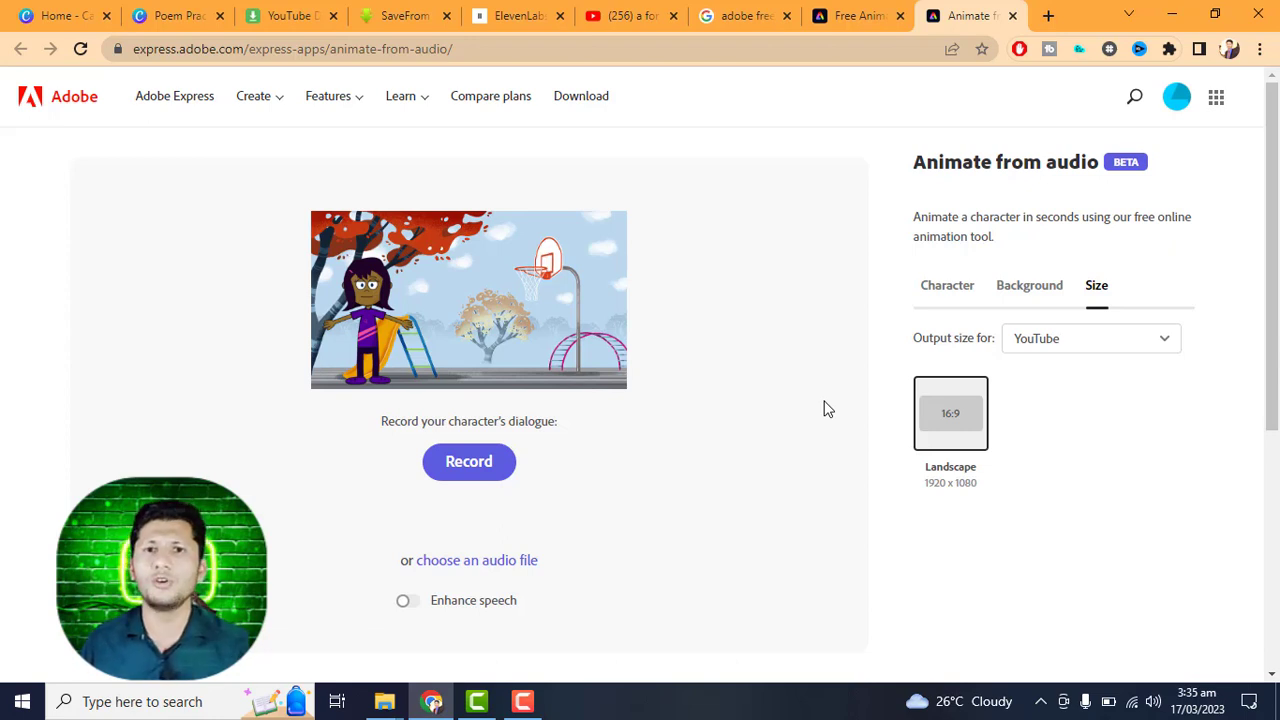
- Allow microphone access and record about 13 seconds of dialogue for the character
click(480, 470)
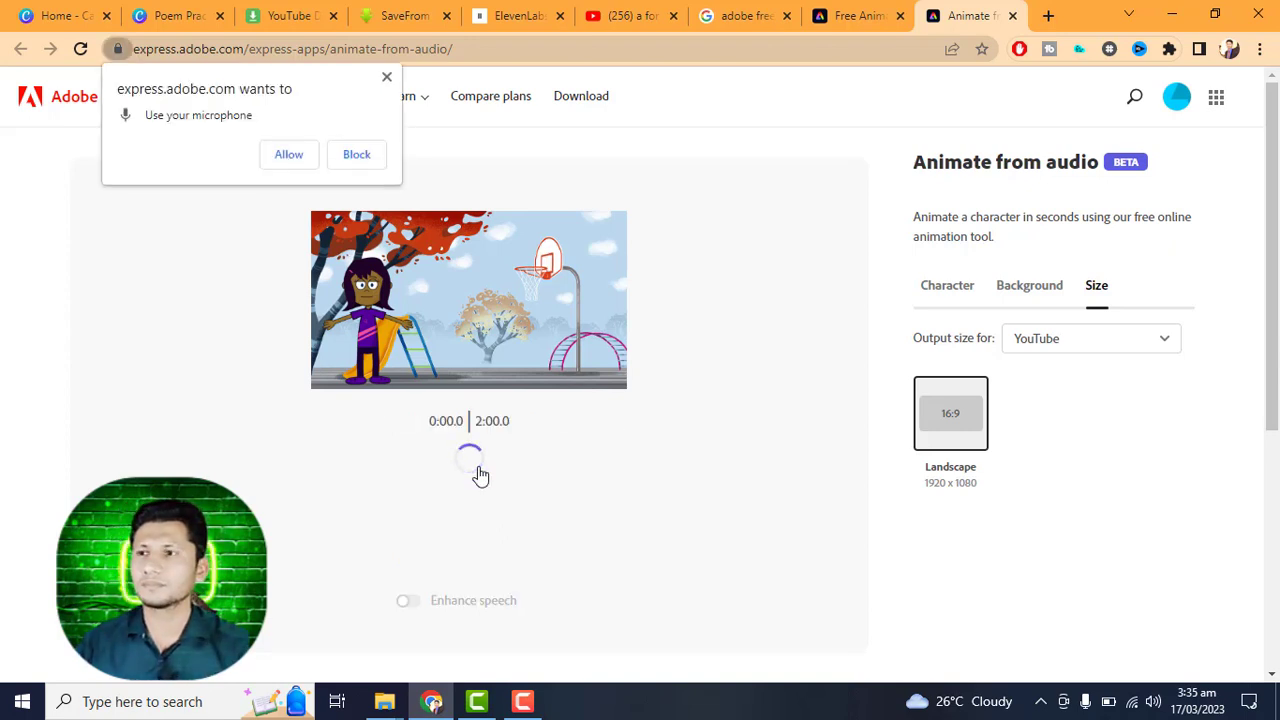
click(297, 163)
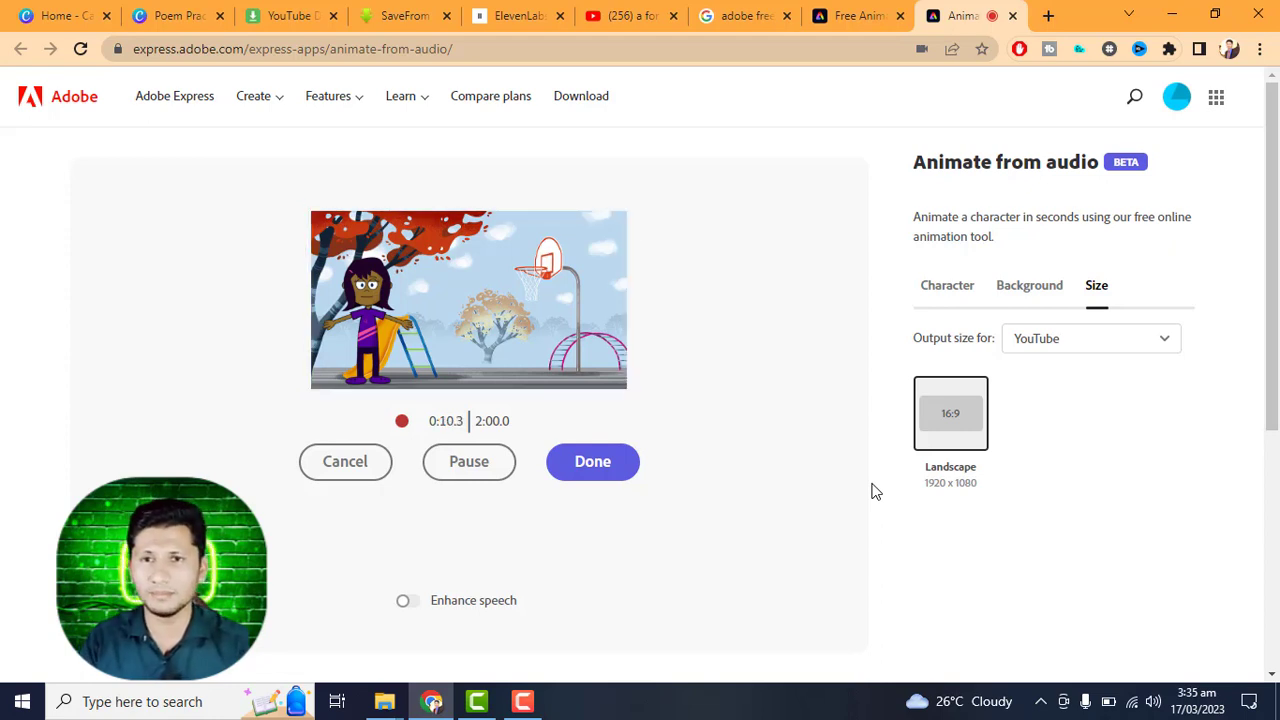
click(593, 462)
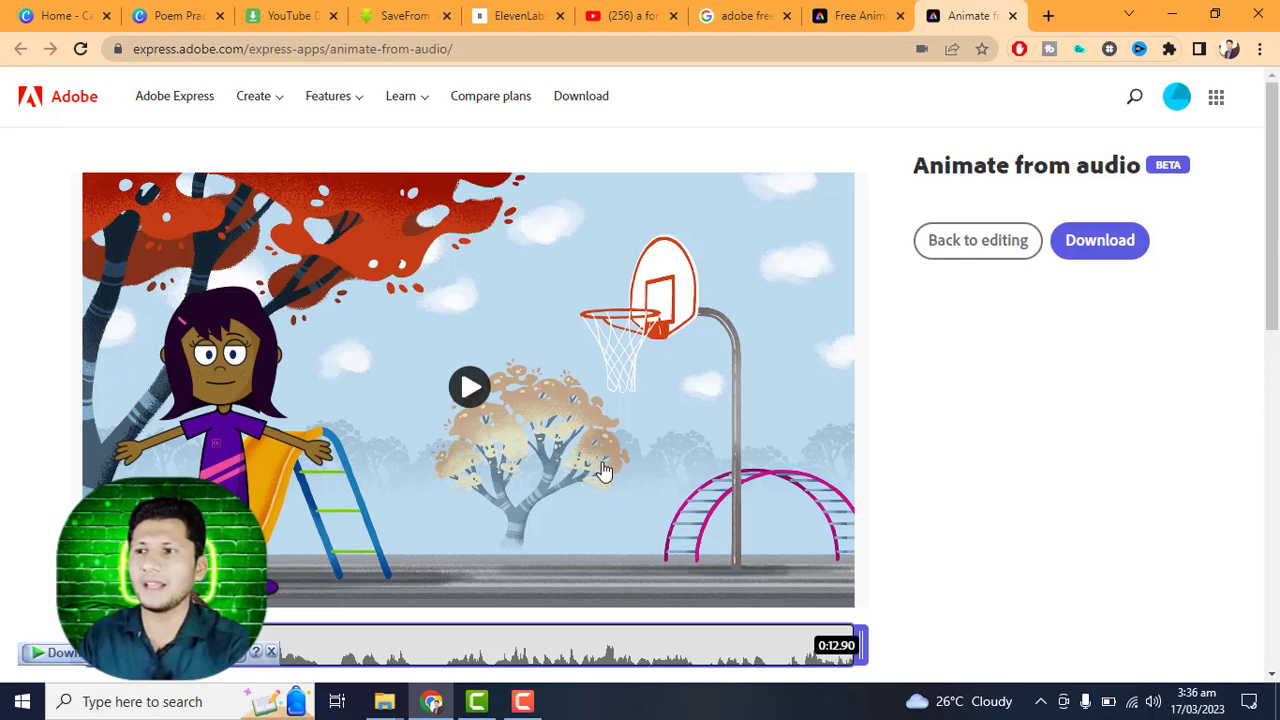
- Play the generated animation and download it as Chloe_AdobeExpress.mp4
click(476, 398)
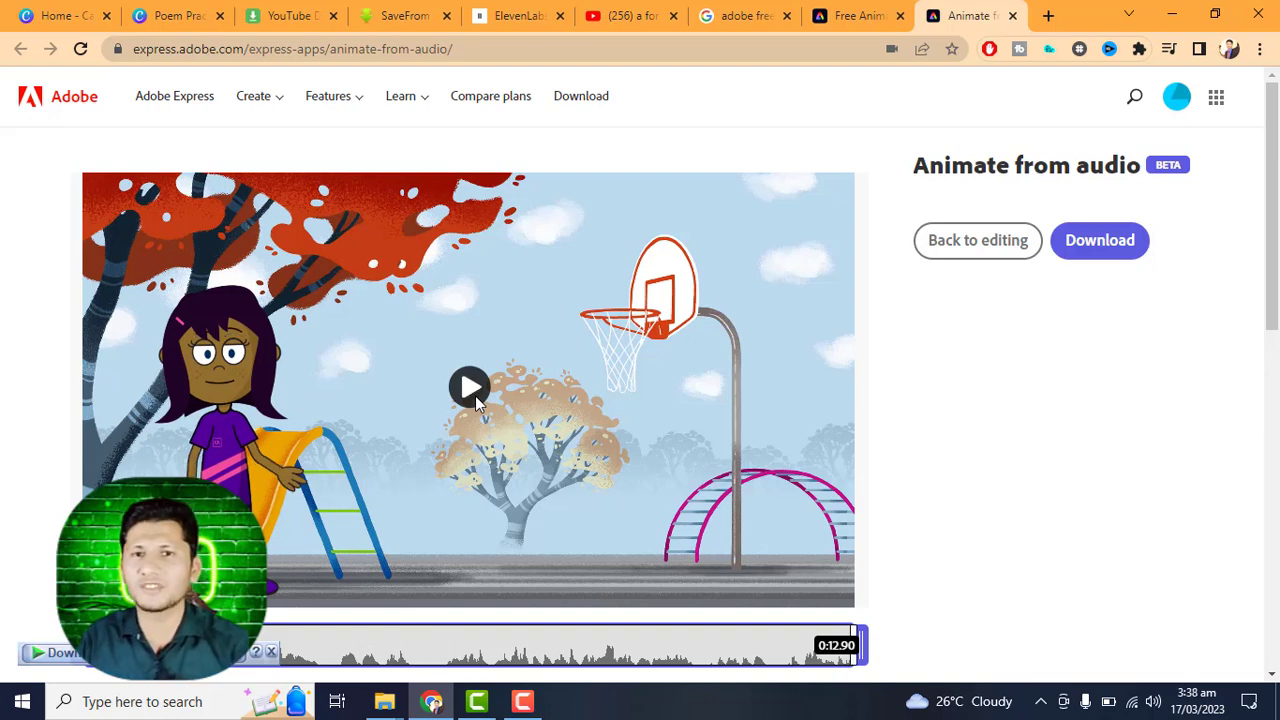
click(1088, 240)
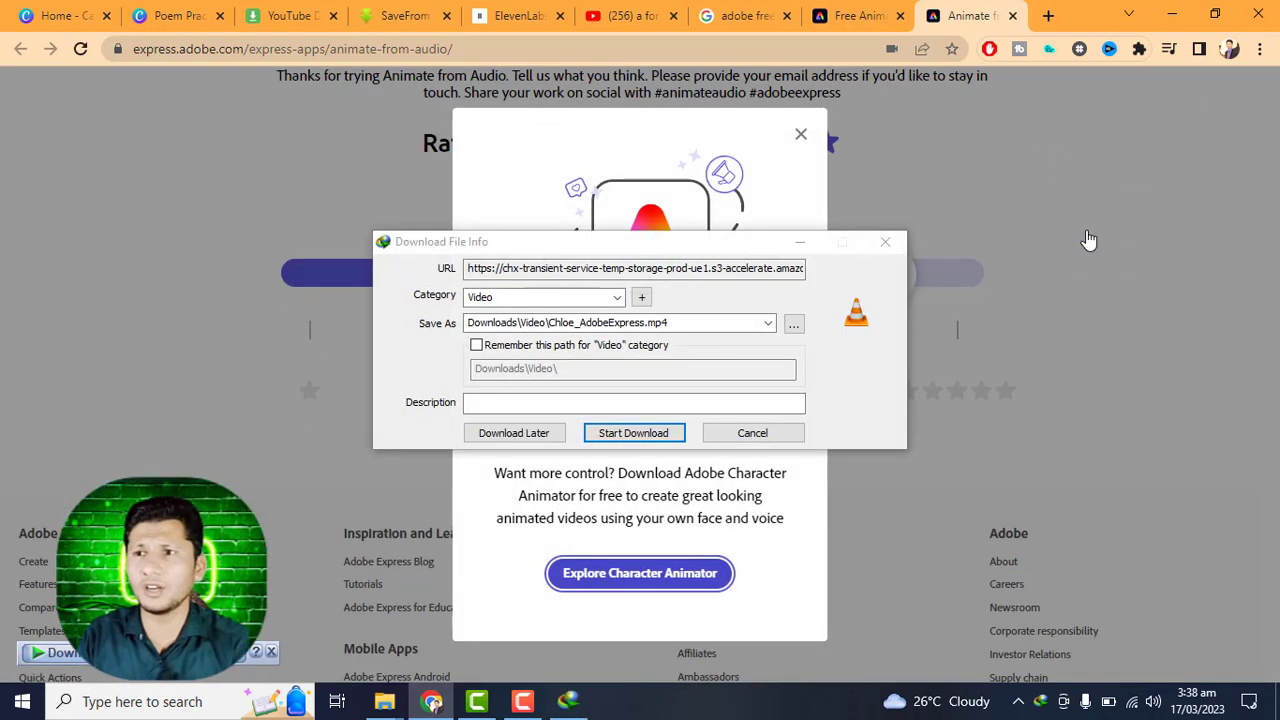
click(634, 433)
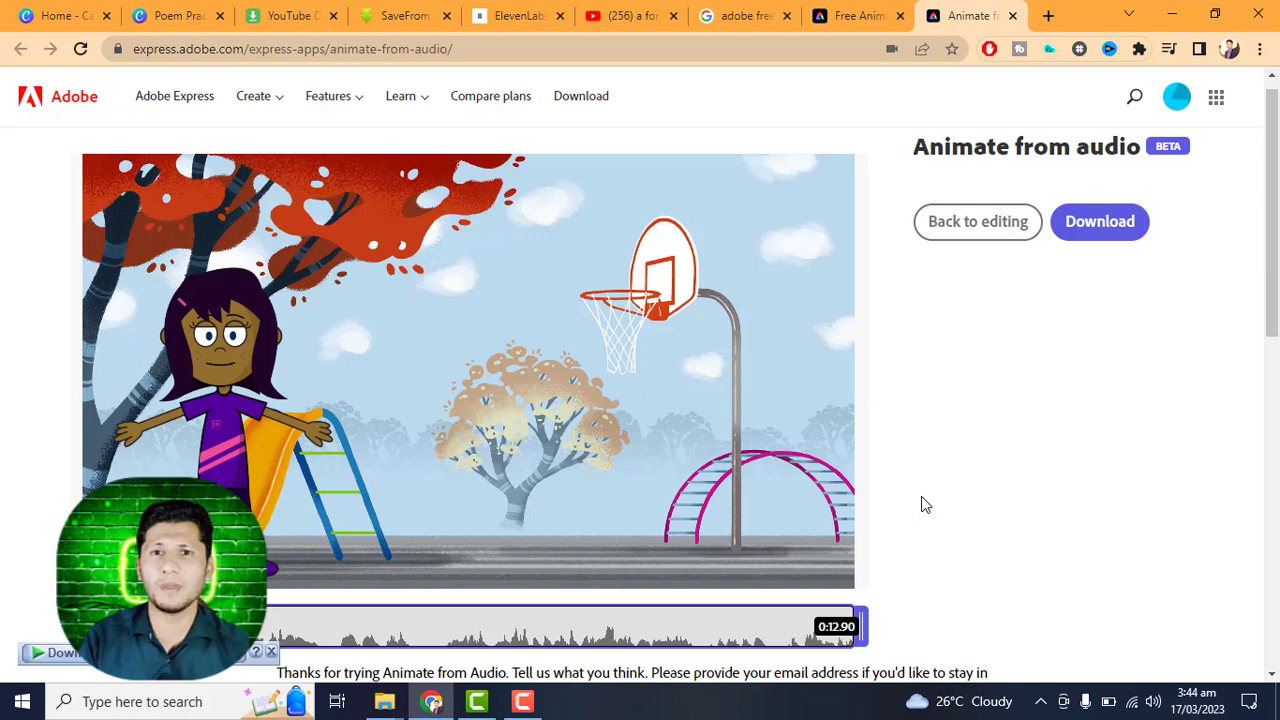
- Return to editing, change the scene's background to solid Green and generate a new preview
click(995, 224)
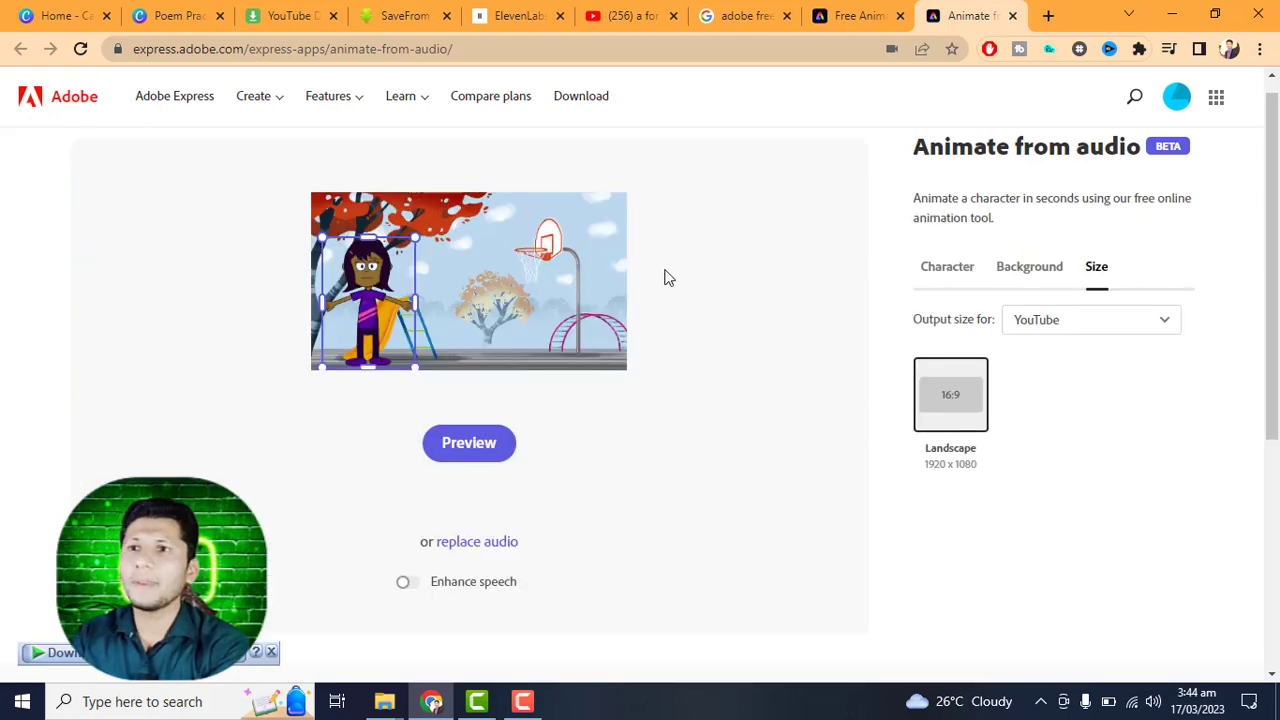
click(1029, 274)
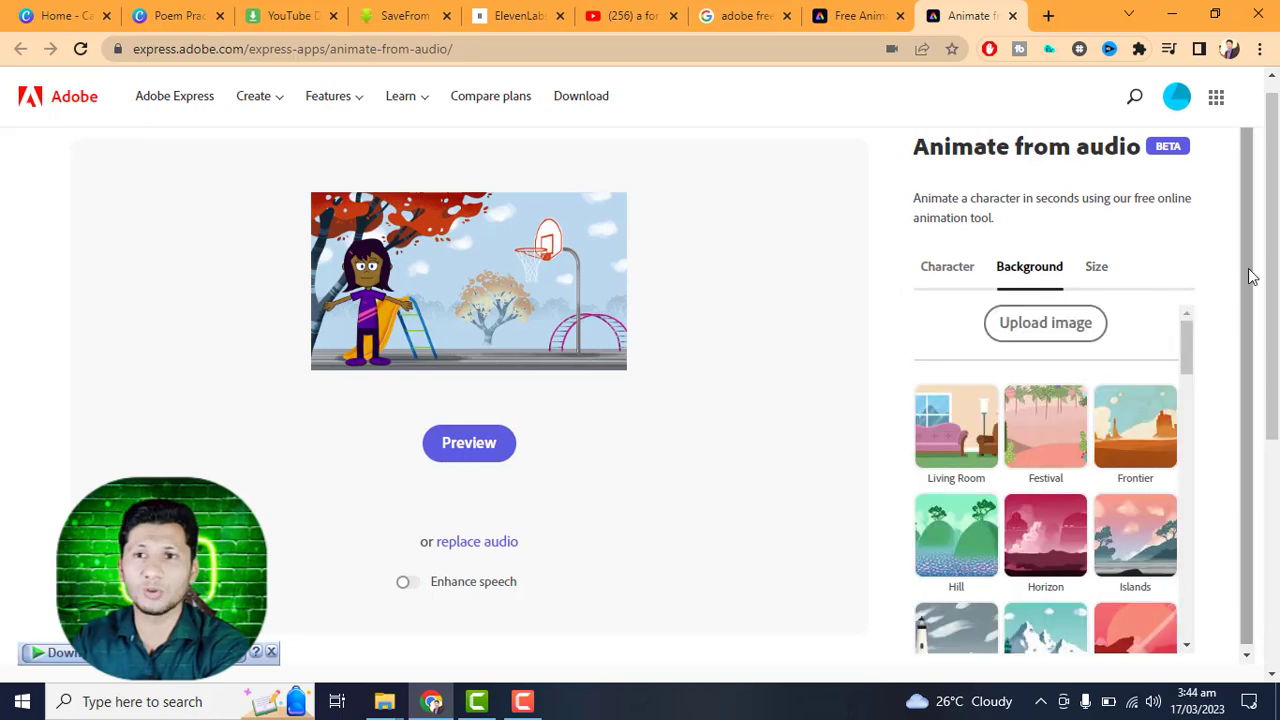
scroll(1248, 277, down, 1)
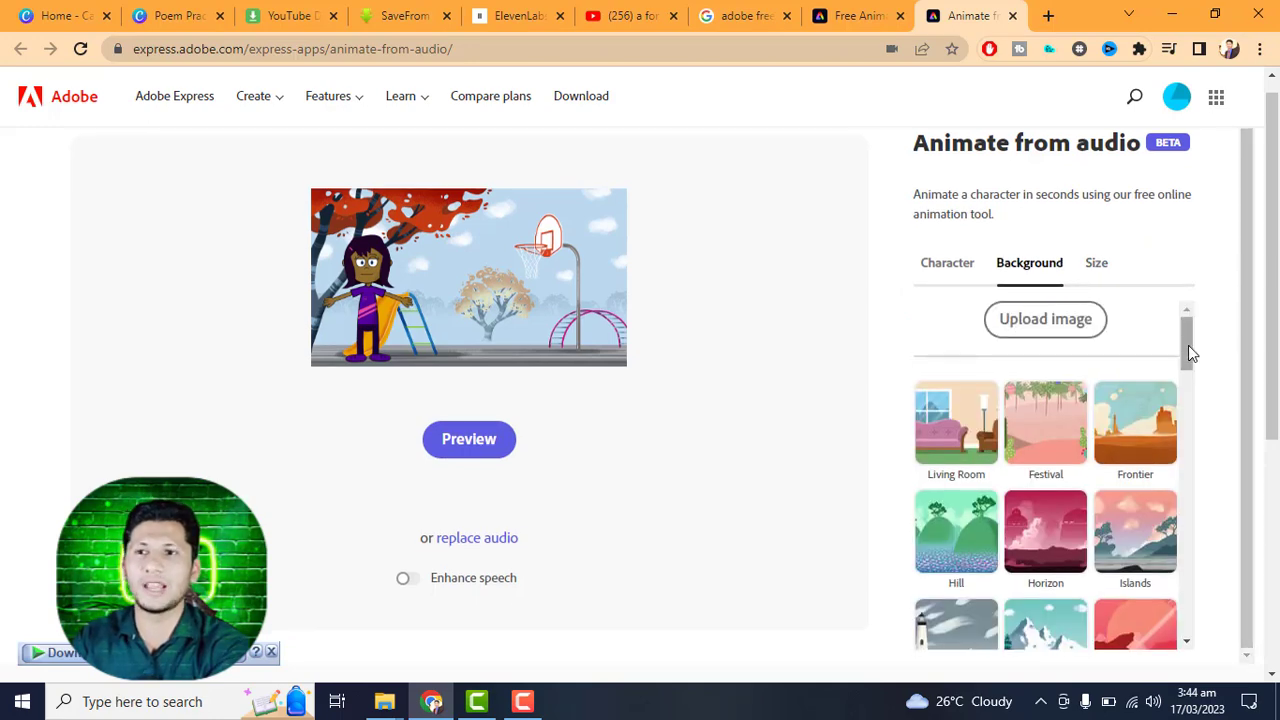
scroll(1188, 345, down, 10)
click(969, 487)
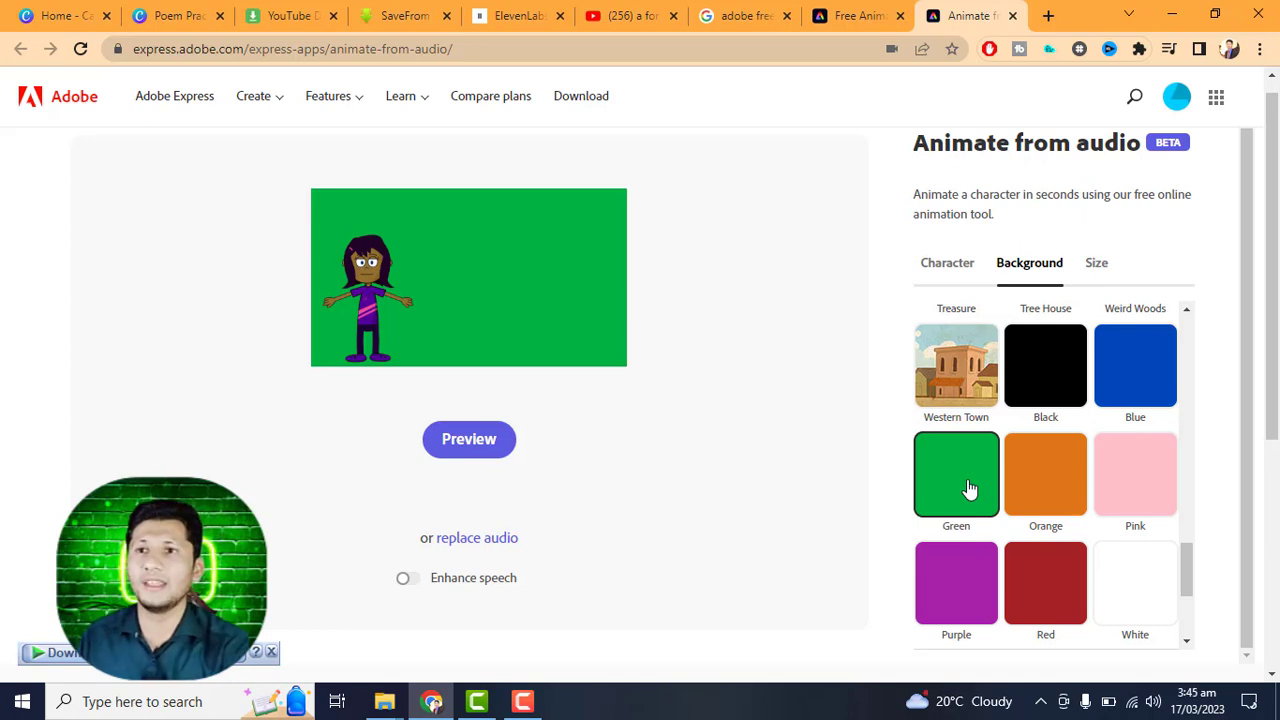
drag(1272, 316, 1272, 250)
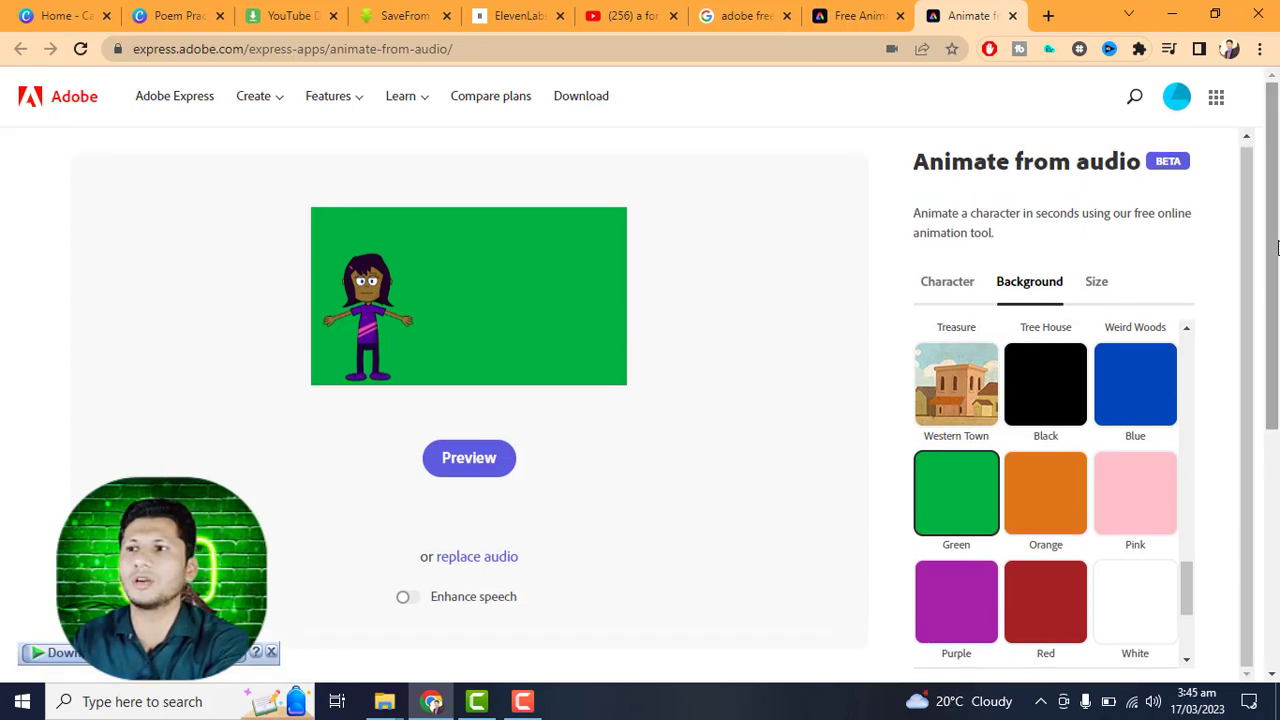
click(469, 458)
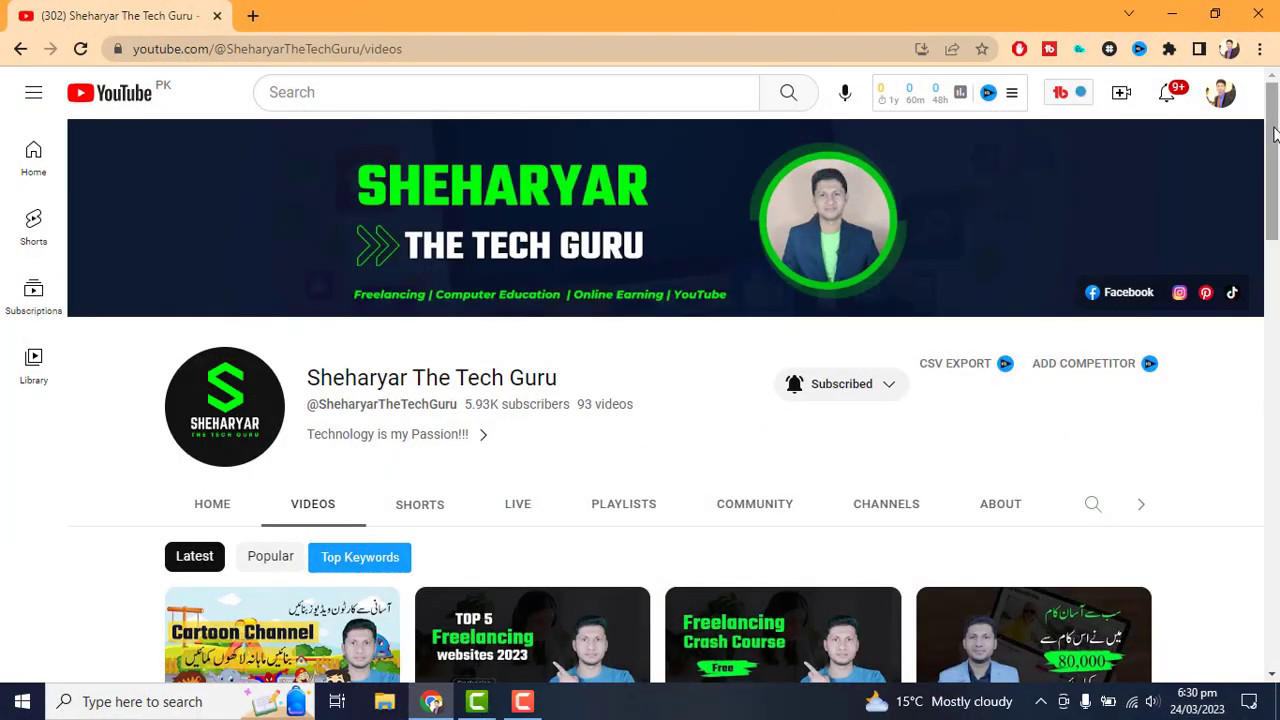
scroll(1275, 135, down, 4)
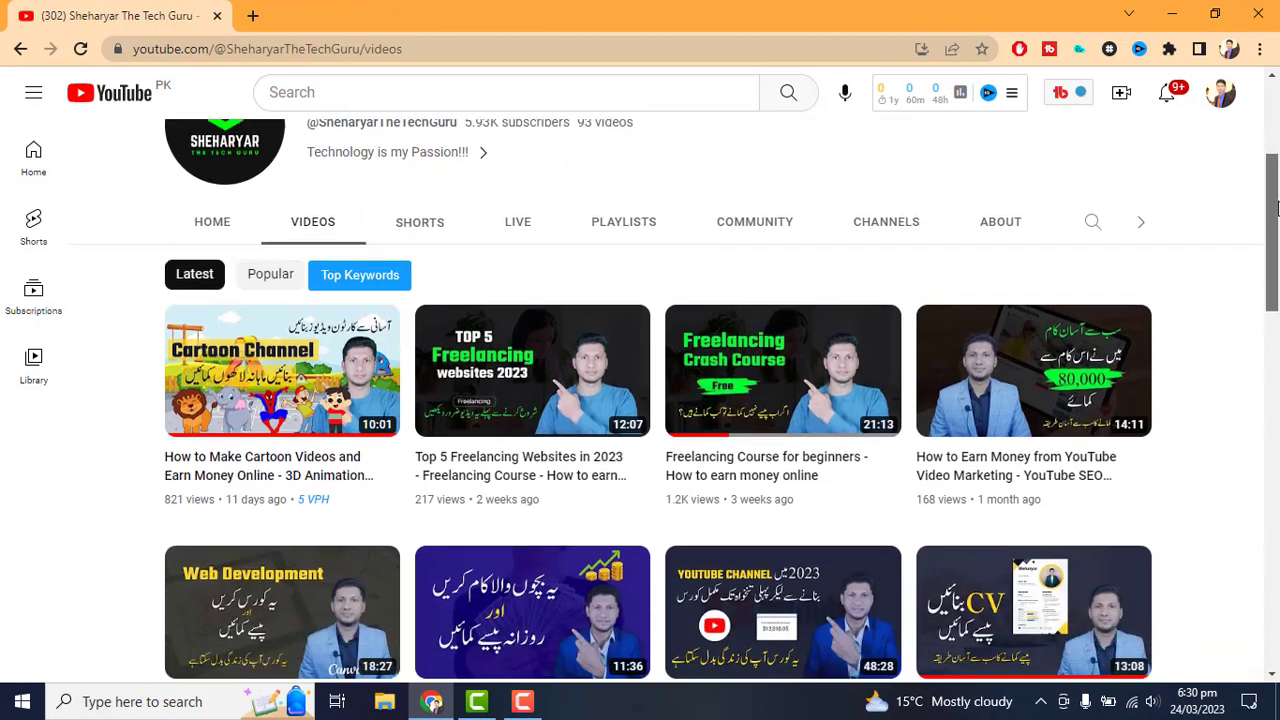
scroll(720, 420, down, 8)
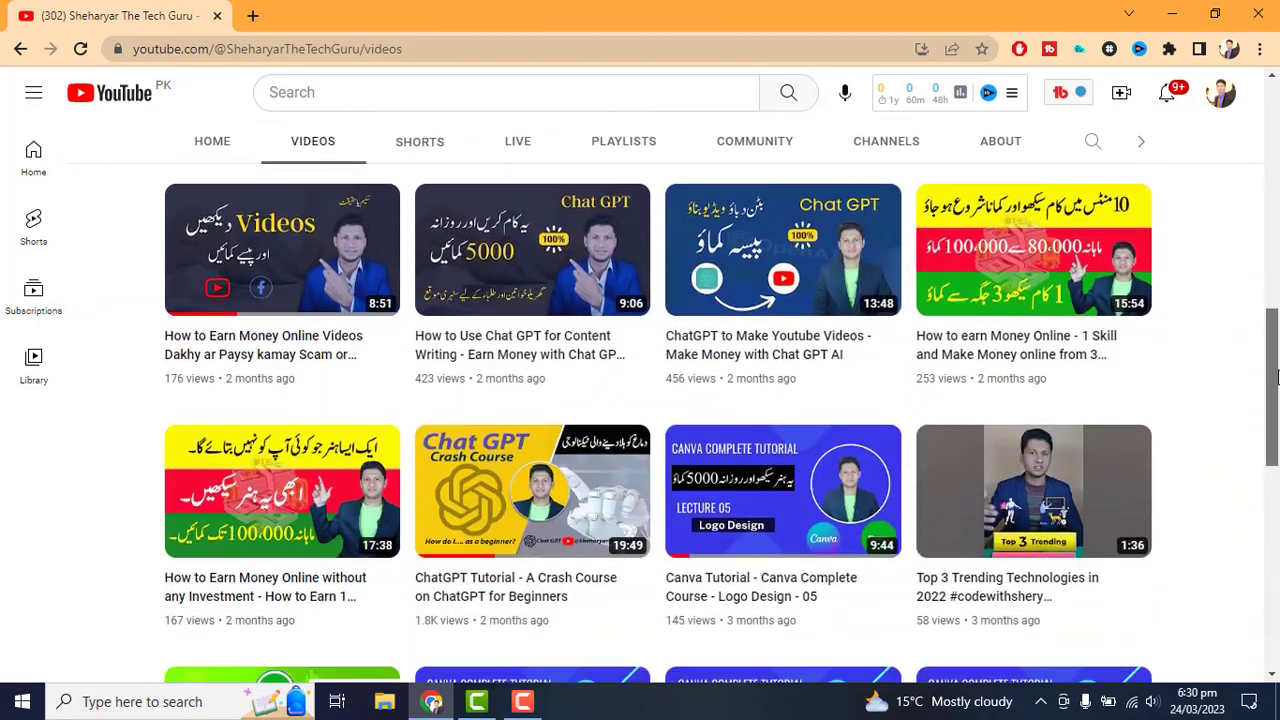
scroll(1122, 484, down, 2)
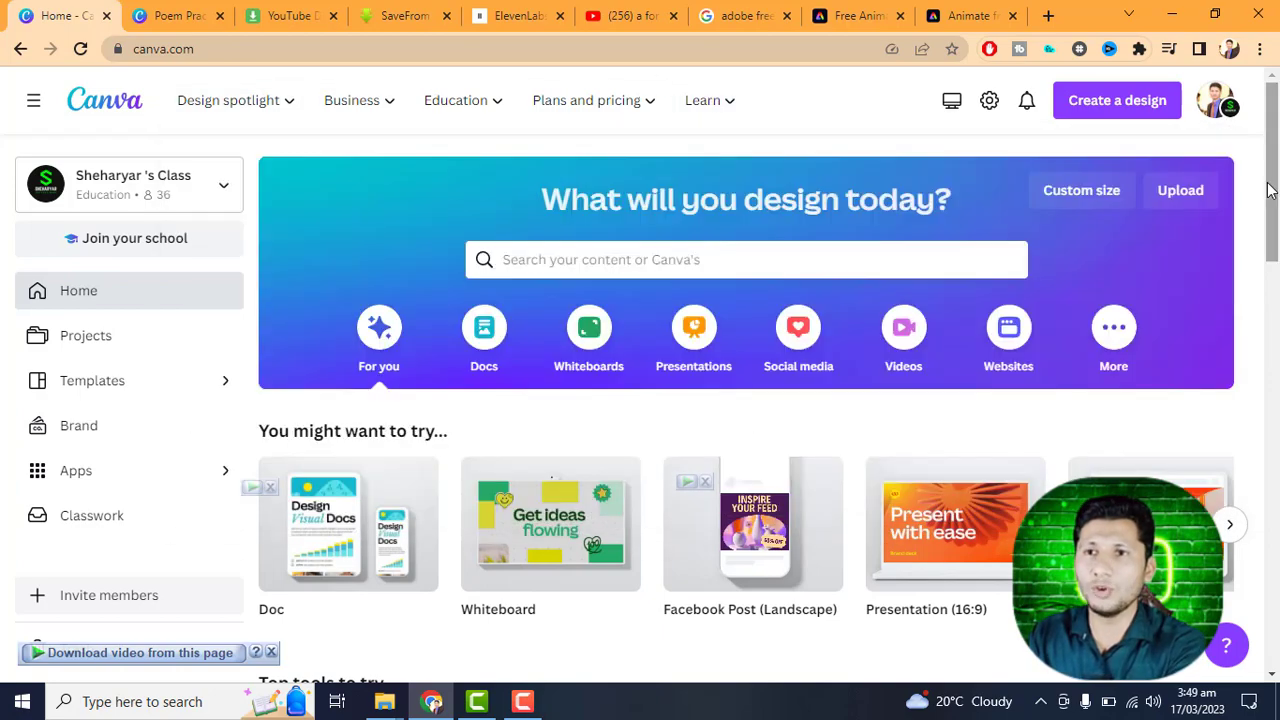
- Switch to Canva and create a blank Video design from the video formats
mouse_move(1278, 197)
mouse_down()
mouse_move(1275, 268)
mouse_move(1272, 219)
mouse_up()
click(903, 258)
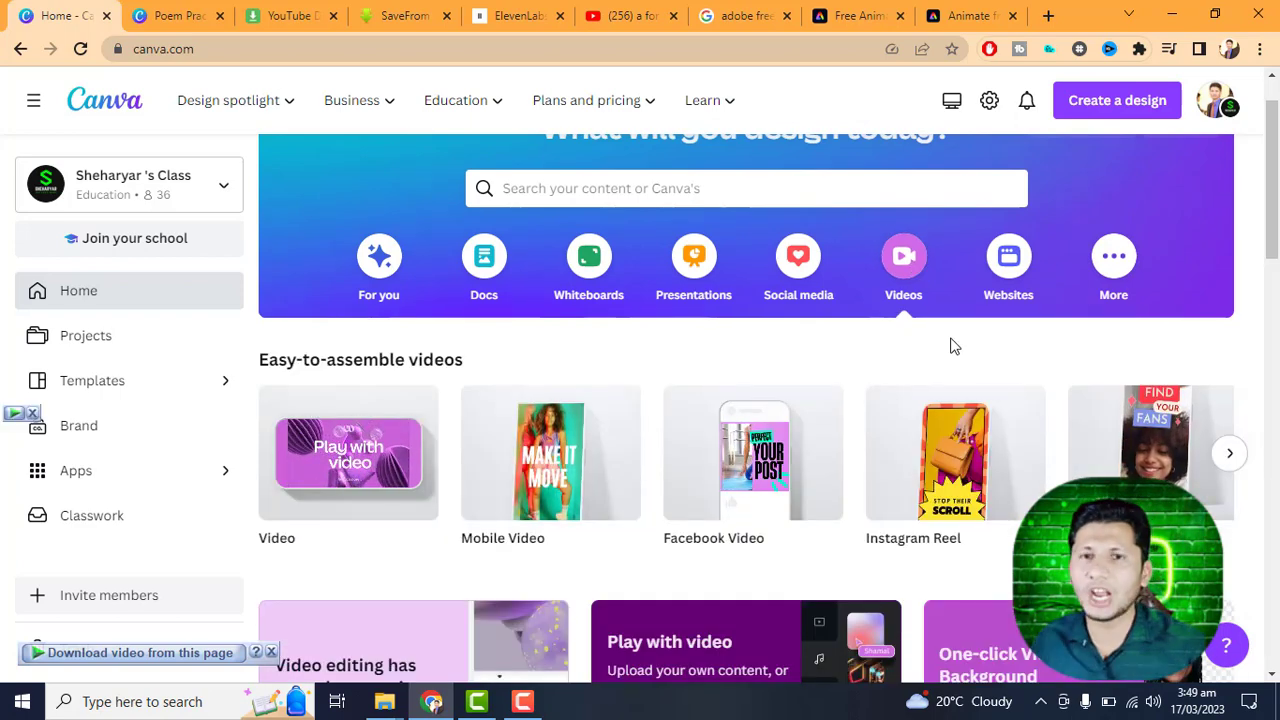
click(320, 479)
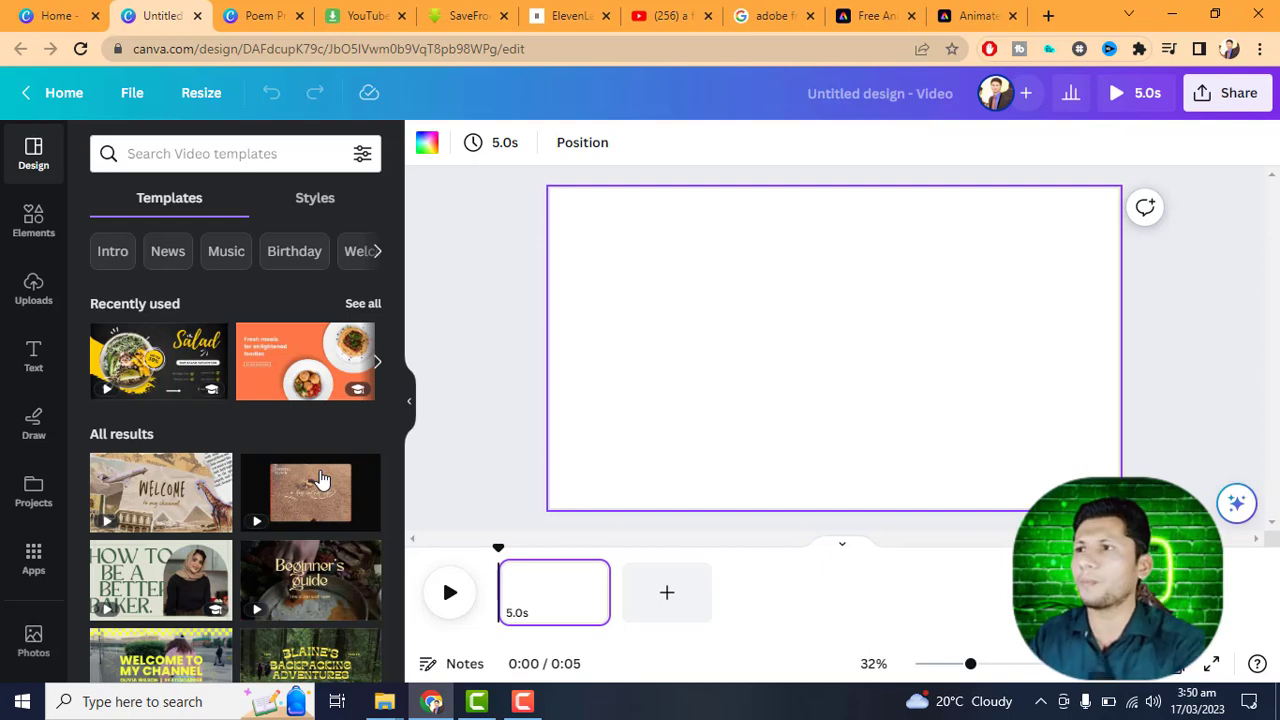
- Upload the Chloe_AdobeExpress video from the Downloads > Video > My Poem folder to the uploaded videos
click(33, 290)
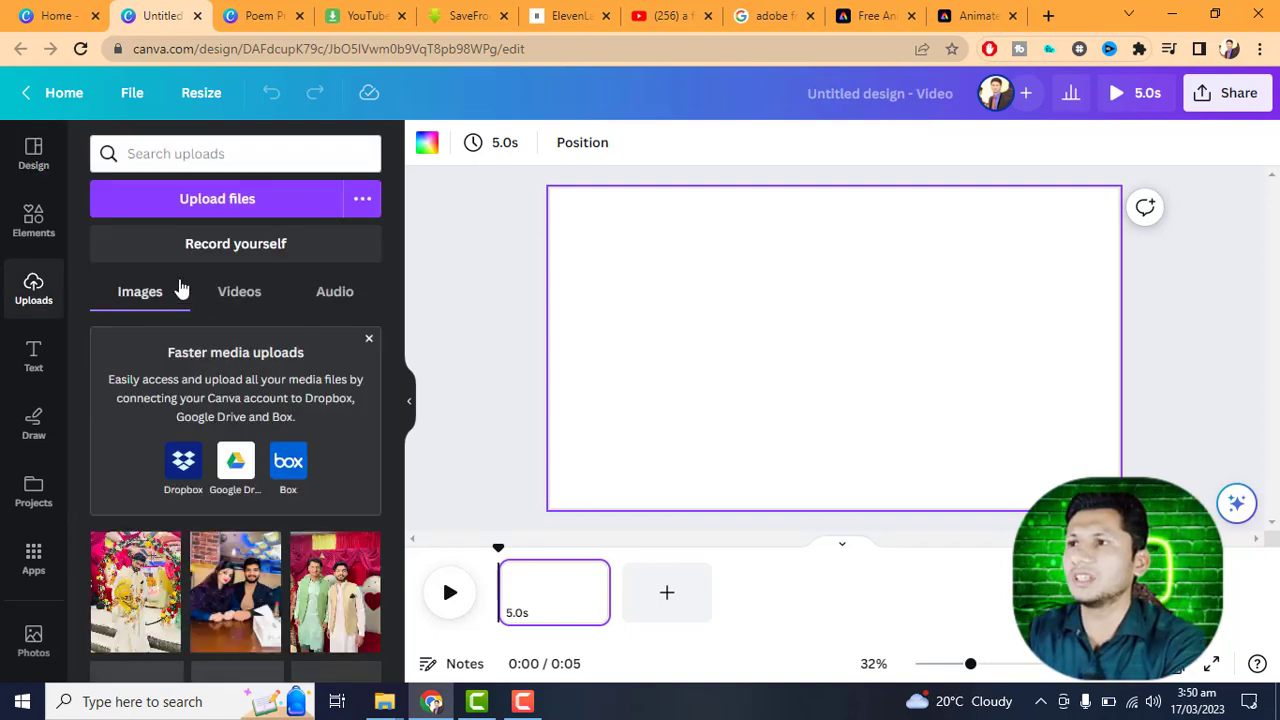
click(245, 295)
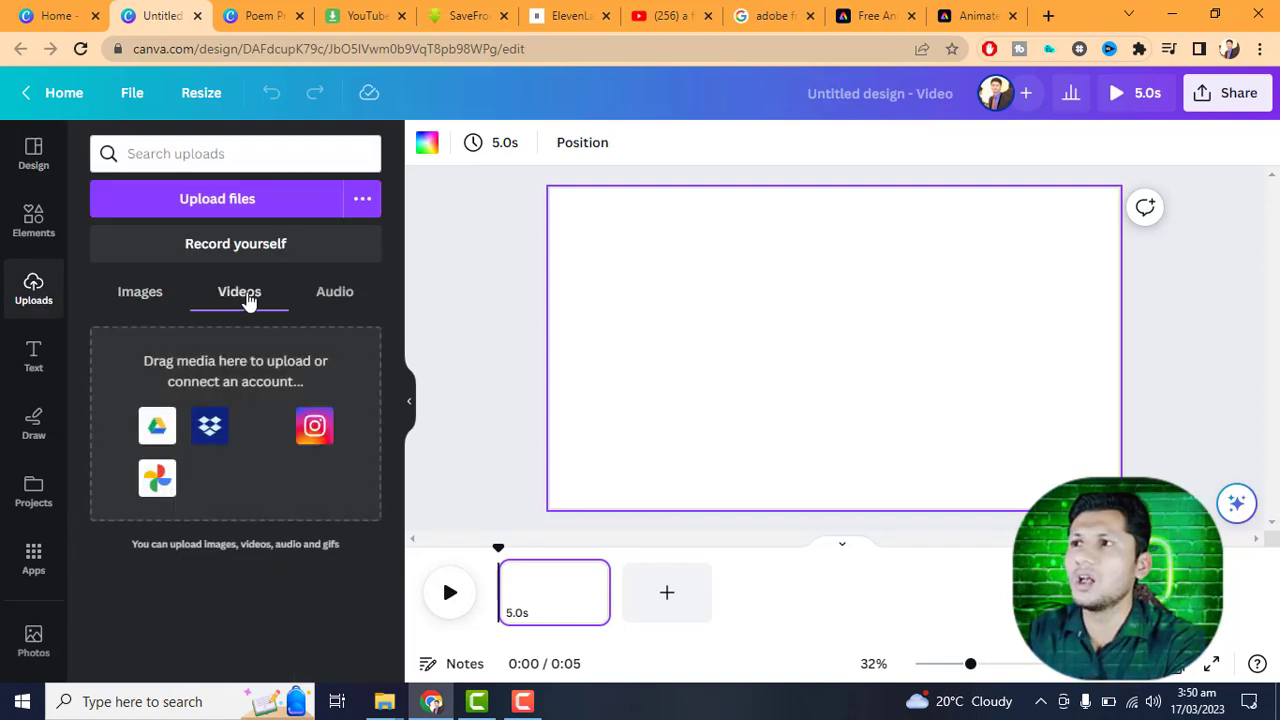
click(240, 205)
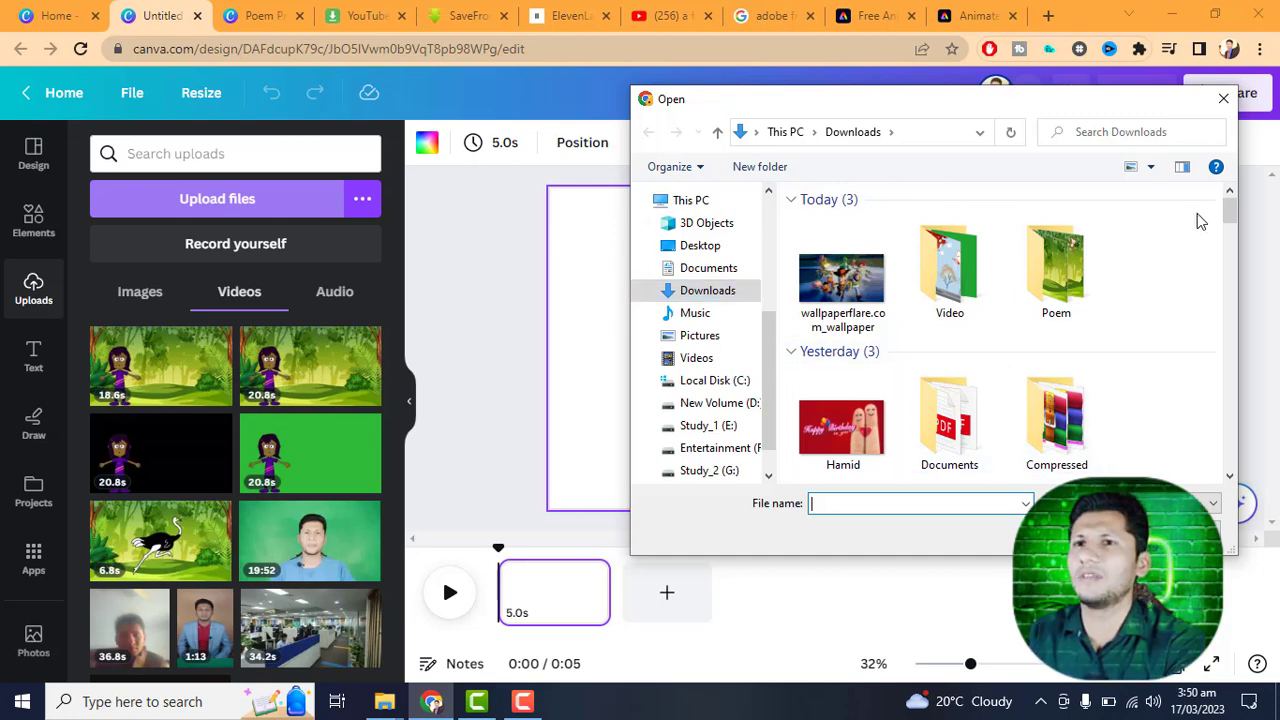
double_click(975, 272)
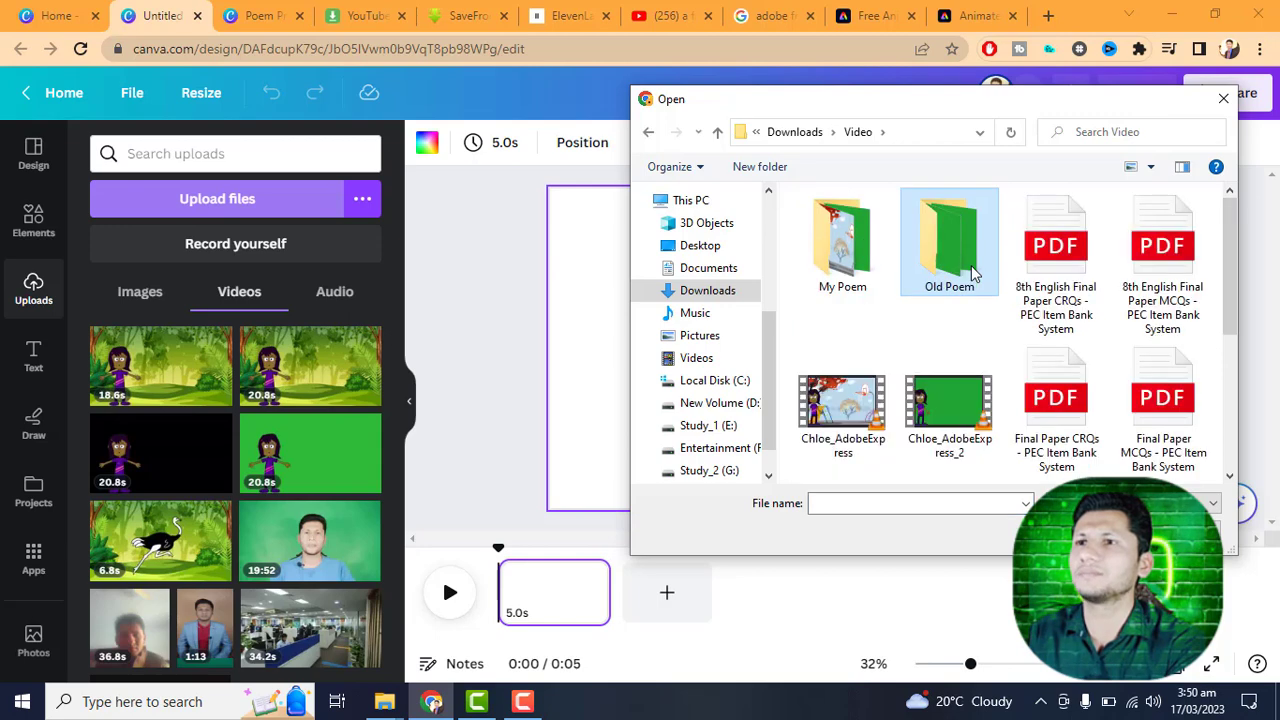
double_click(878, 276)
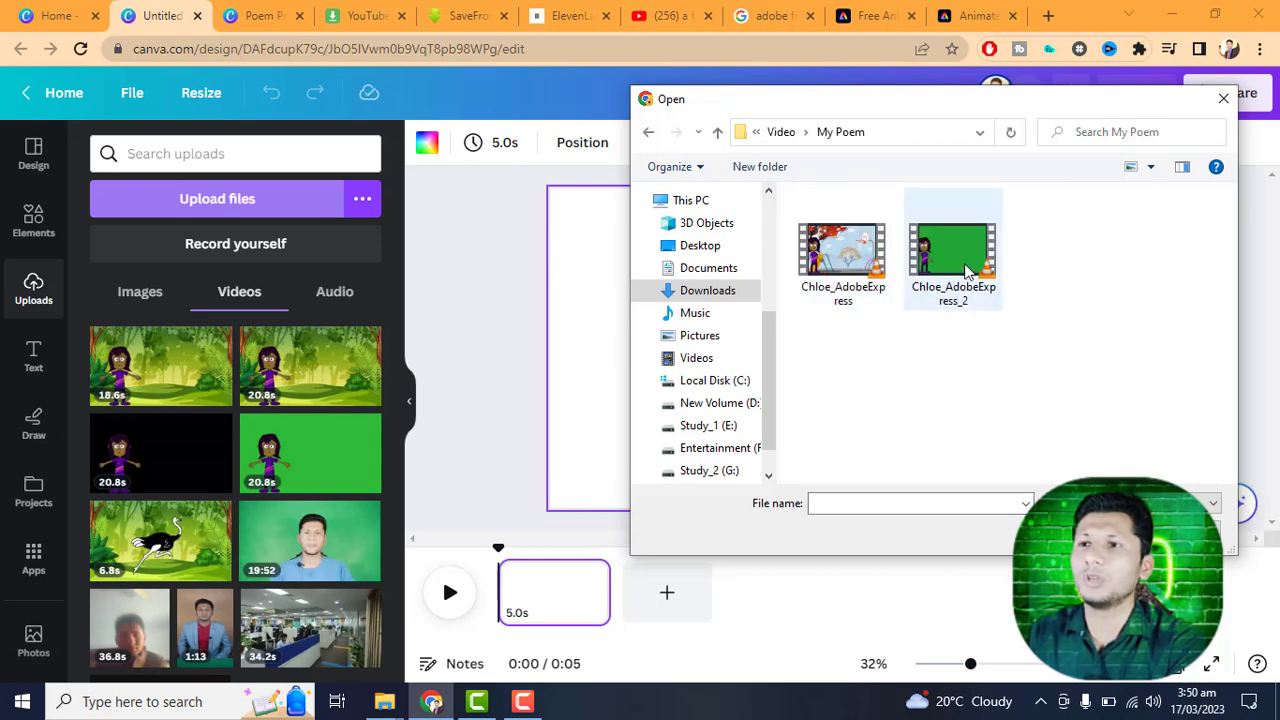
double_click(846, 263)
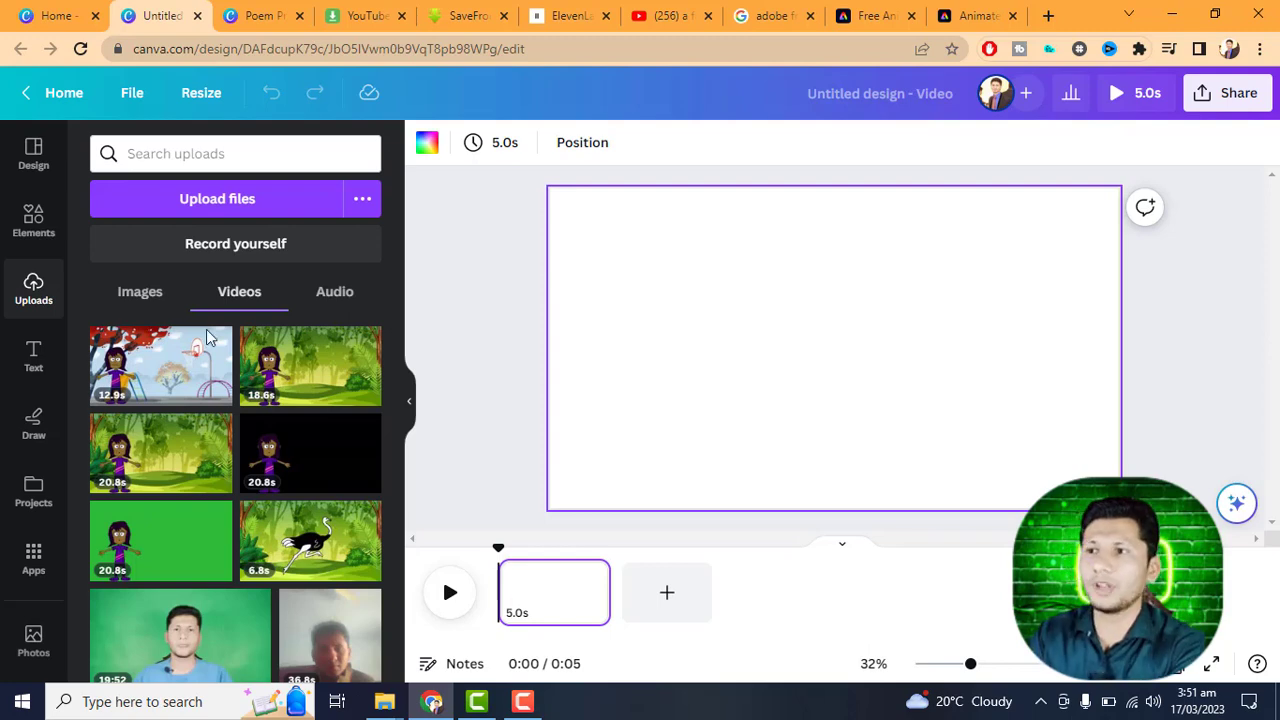
- Add the uploaded 12.9-second playground video to the blank page and enlarge it to fill the whole canvas
click(170, 375)
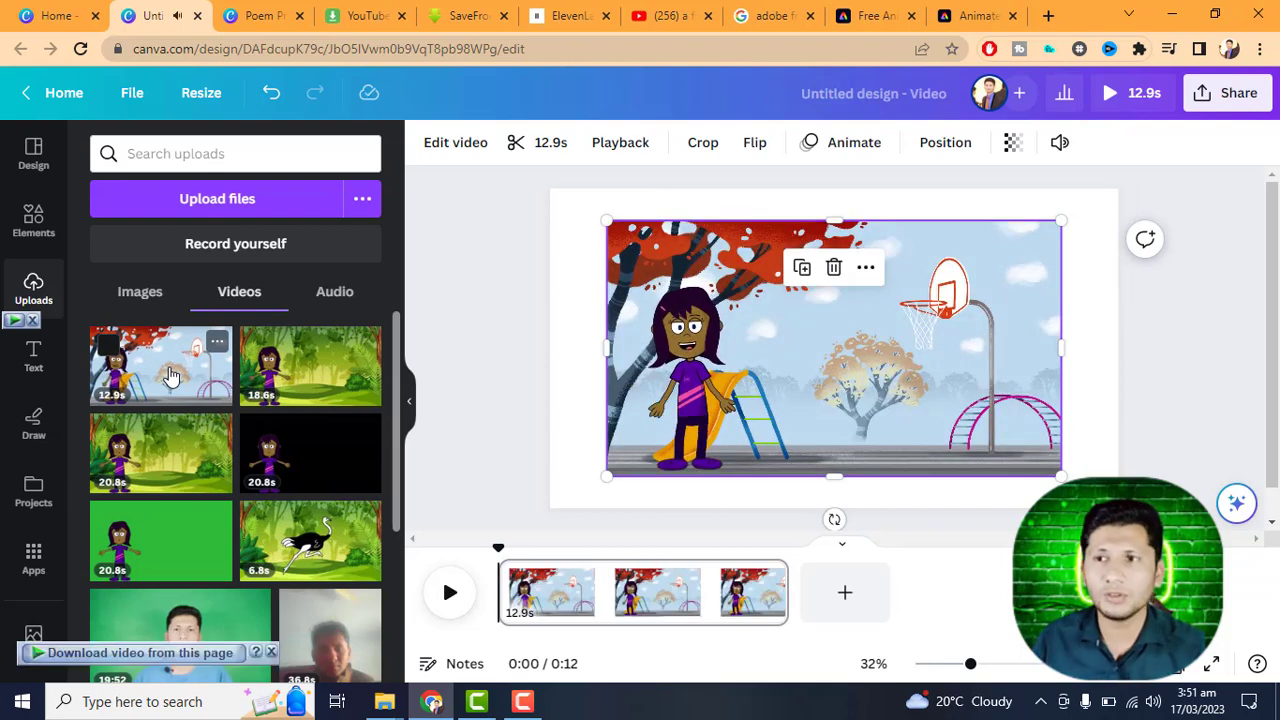
mouse_move(840, 365)
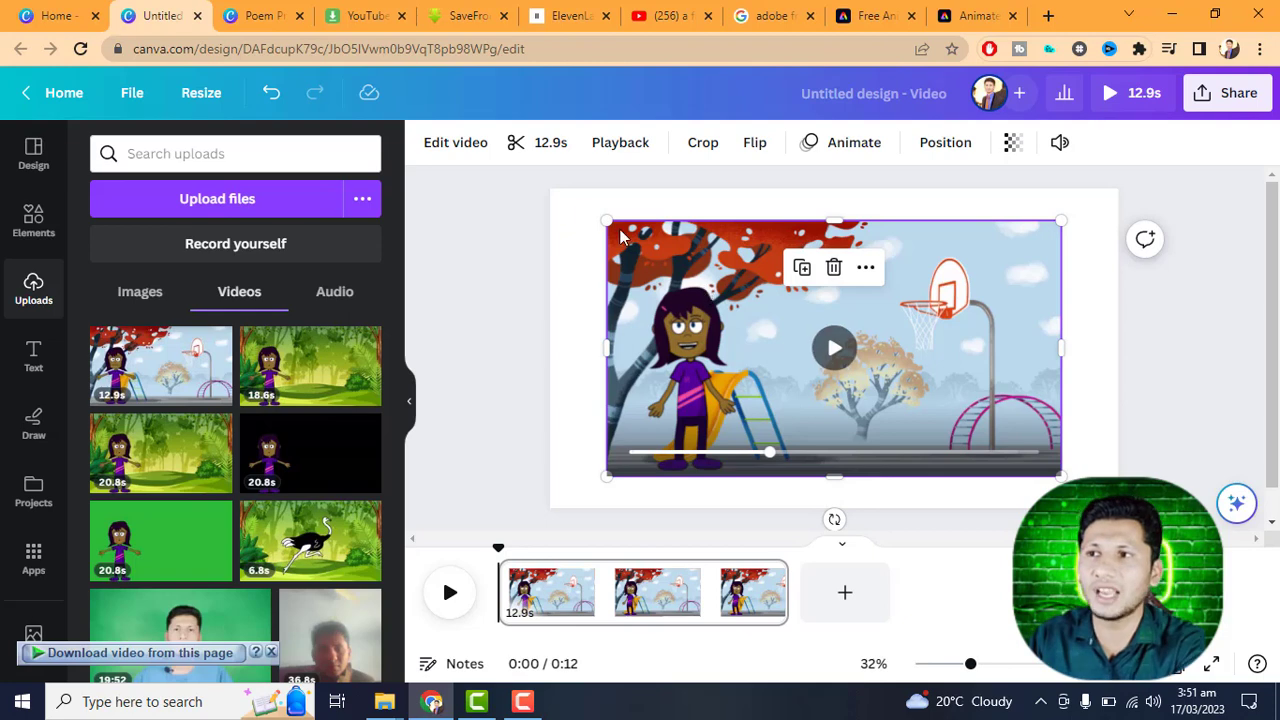
drag(594, 218, 550, 190)
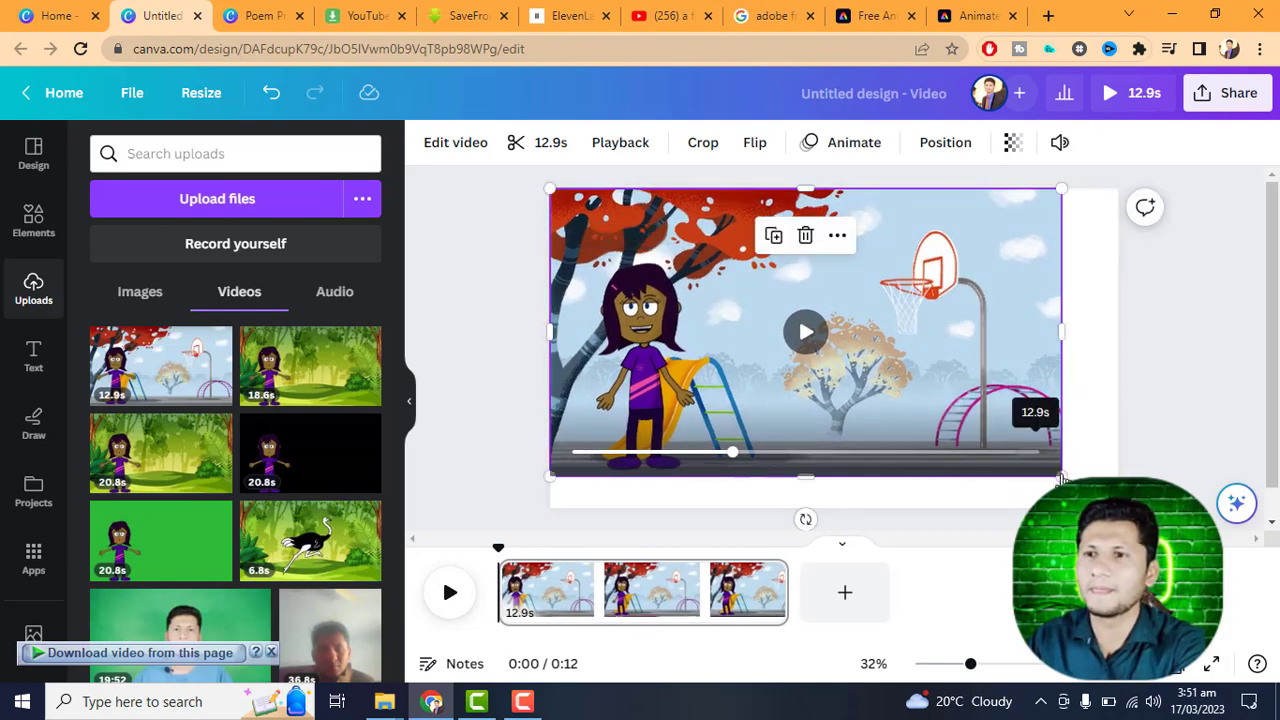
drag(1068, 474, 1118, 508)
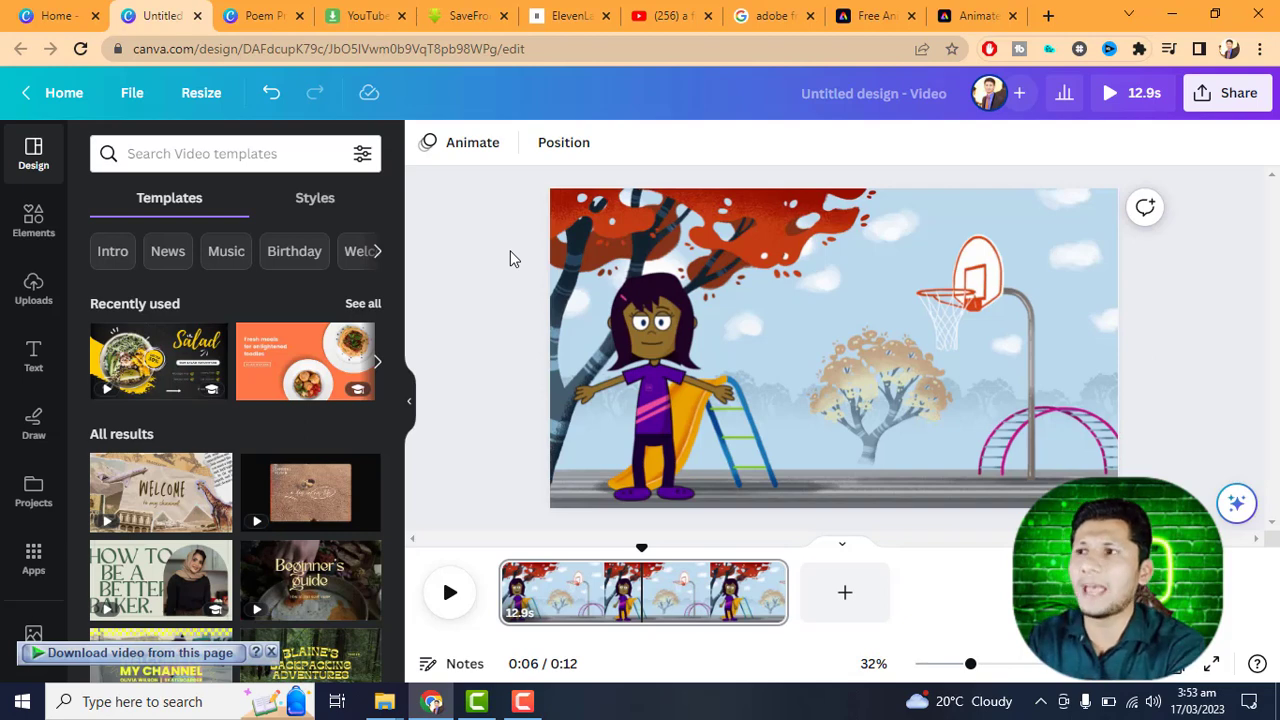
- Find an "apple" graphic in the elements, add the red apple with a green leaf, shrink it and place it over the basketball hoop
click(30, 216)
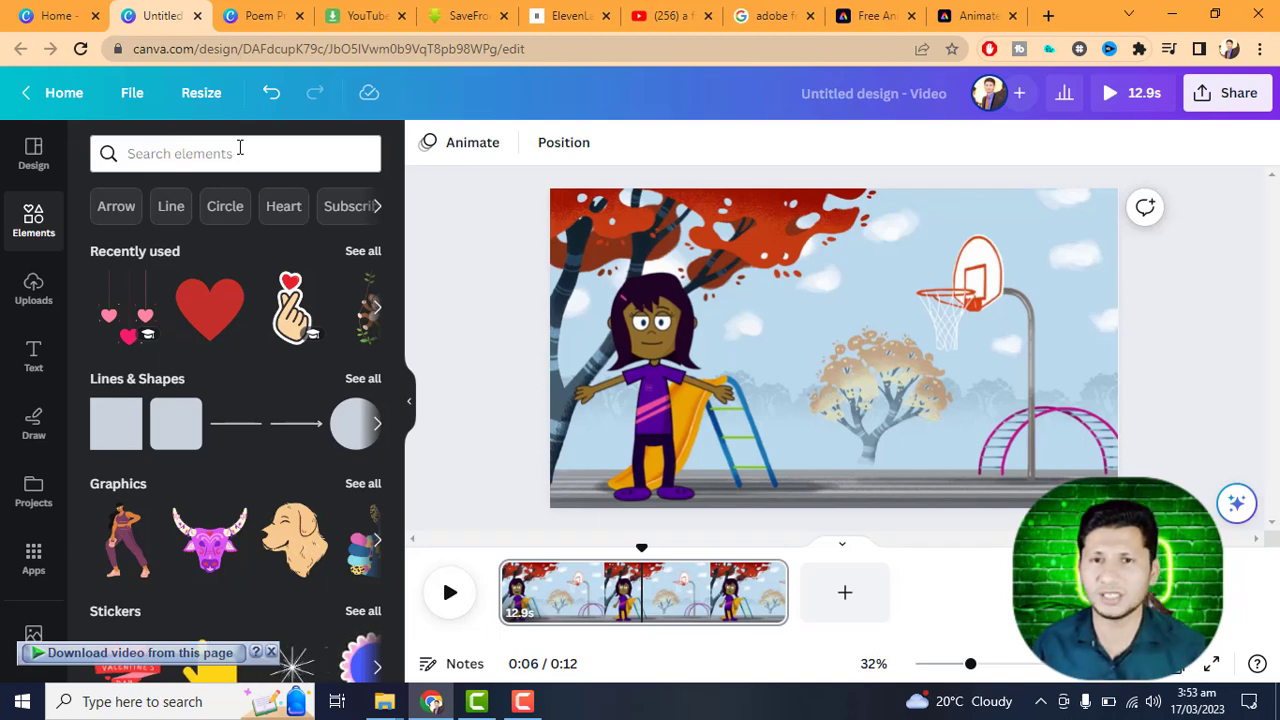
click(240, 153)
text(apple)
key(Return)
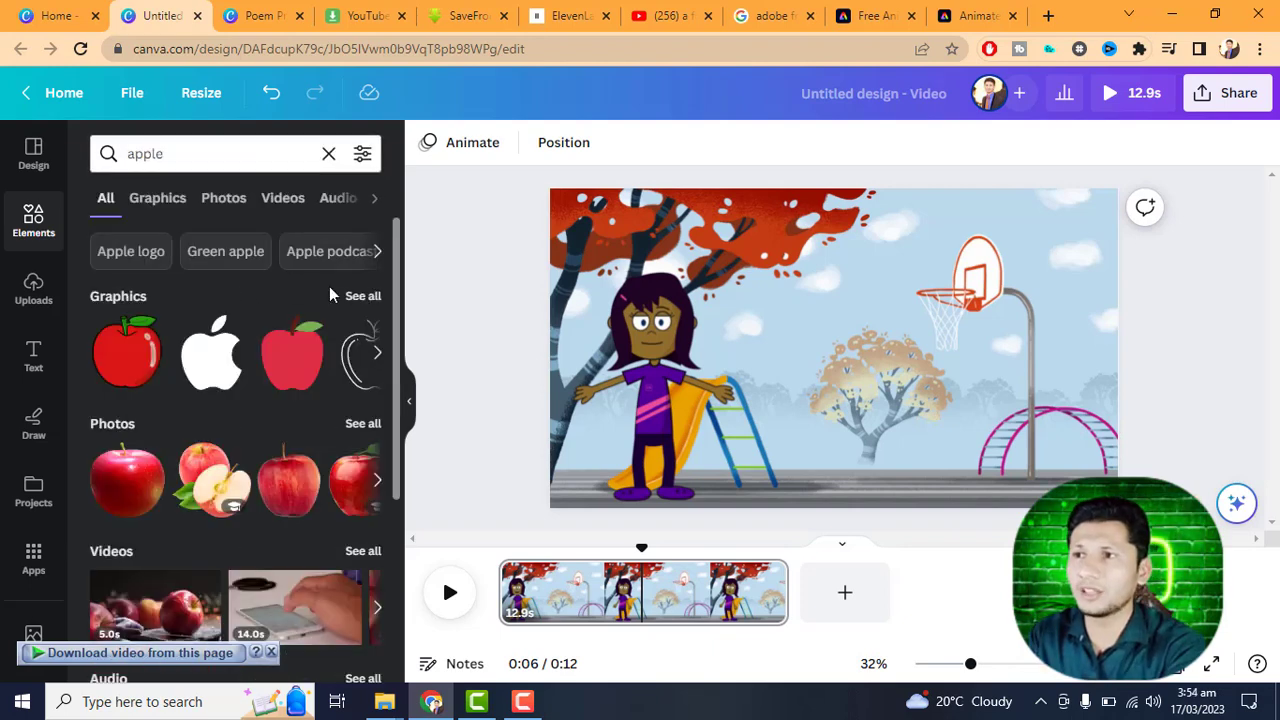
click(366, 298)
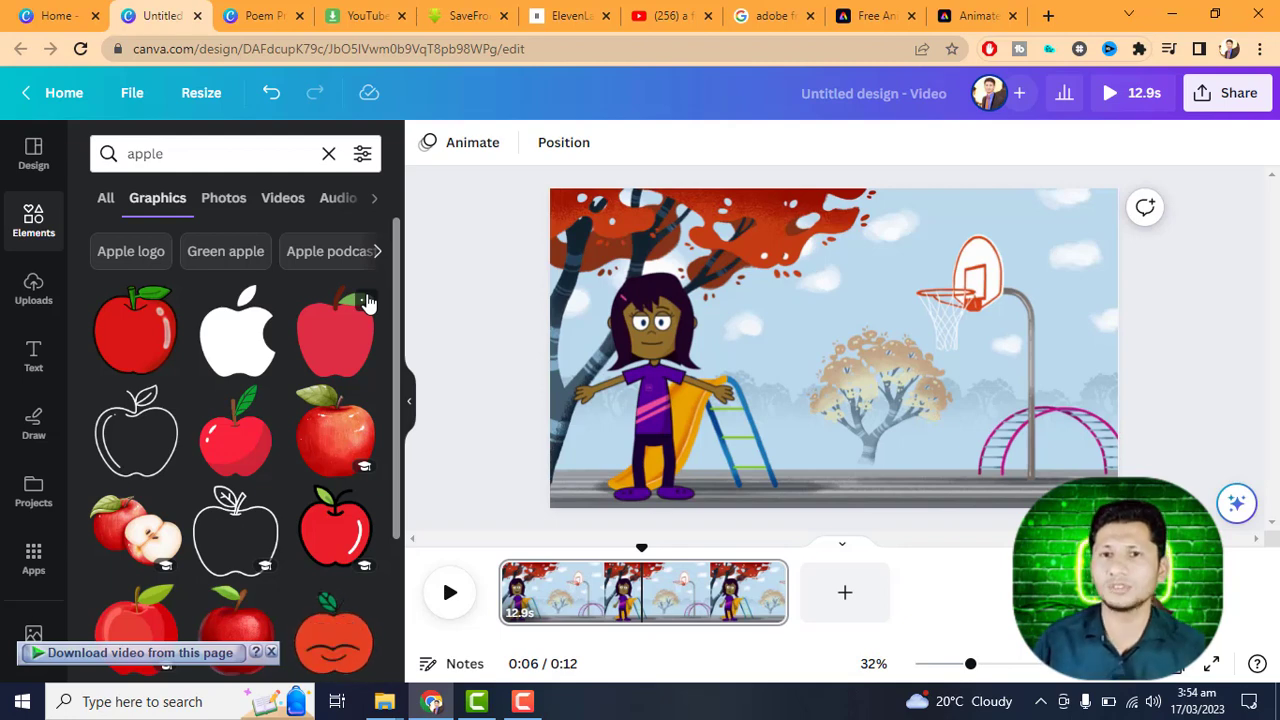
click(135, 338)
drag(713, 220, 806, 319)
drag(884, 390, 970, 321)
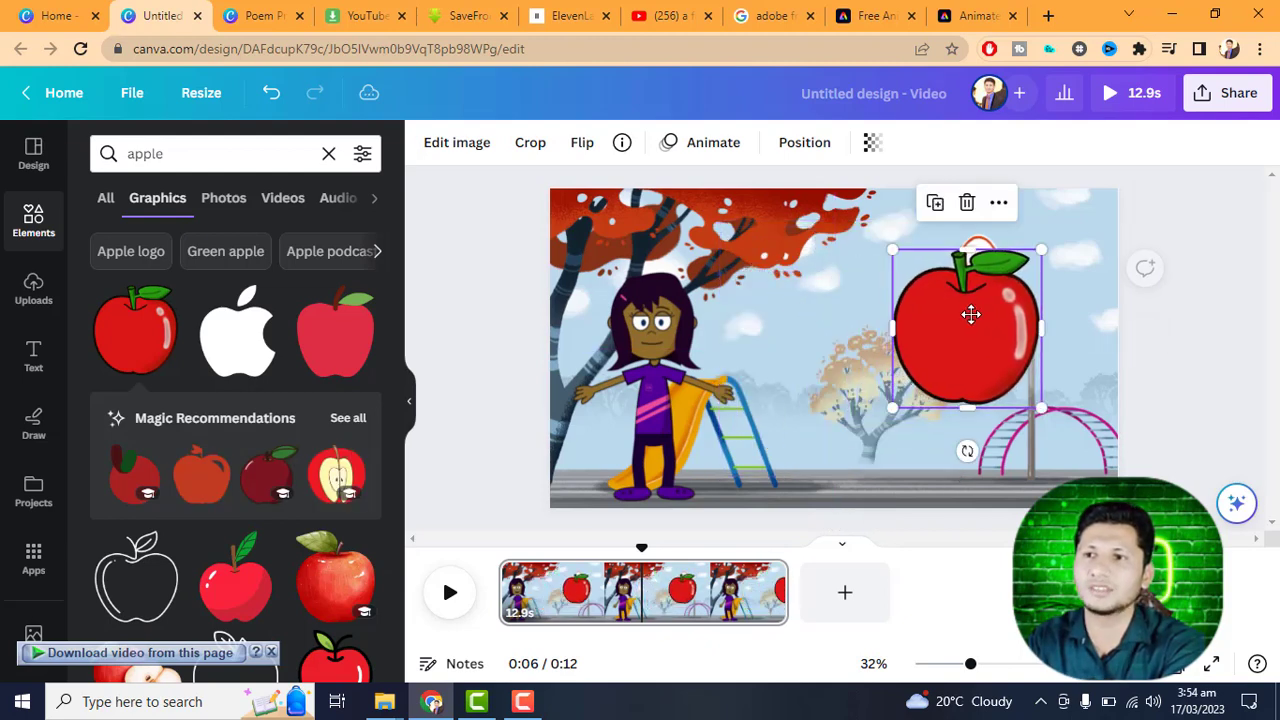
click(1205, 344)
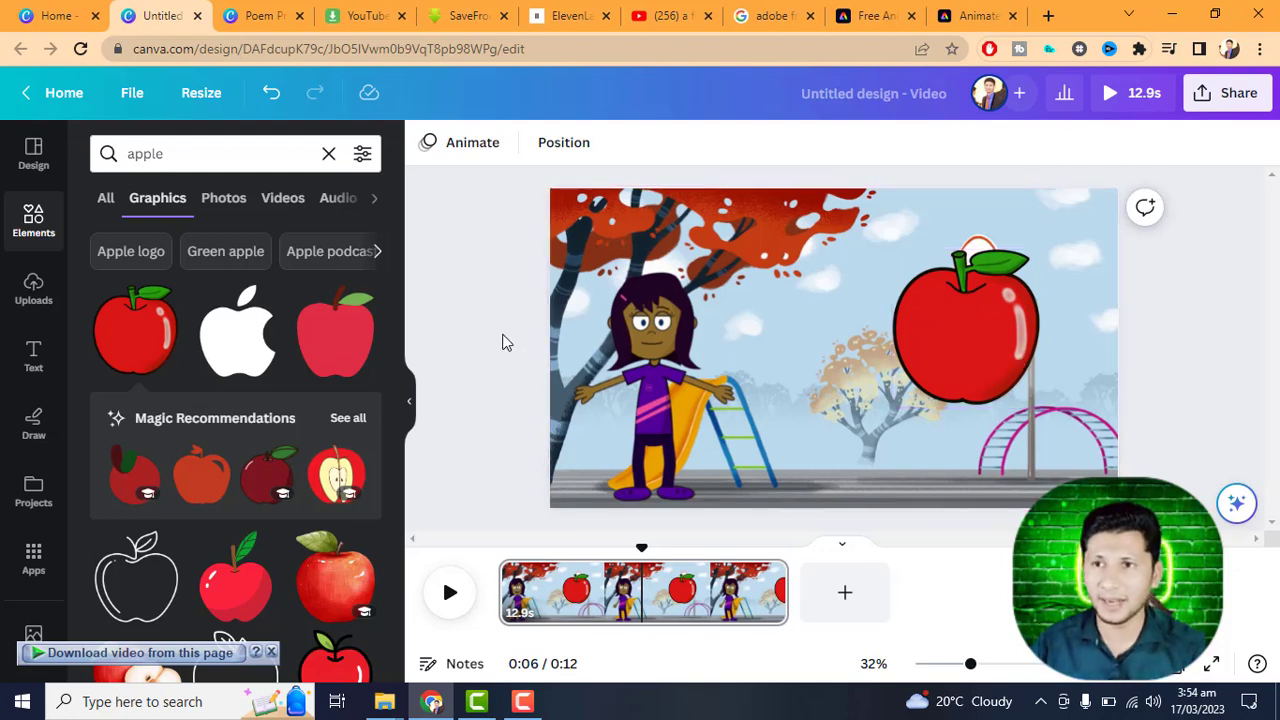
- Search graphics for "A", add the red letter A with cartoon eyes, shrink it and place it on the ground between the girl and apple
double_click(162, 154)
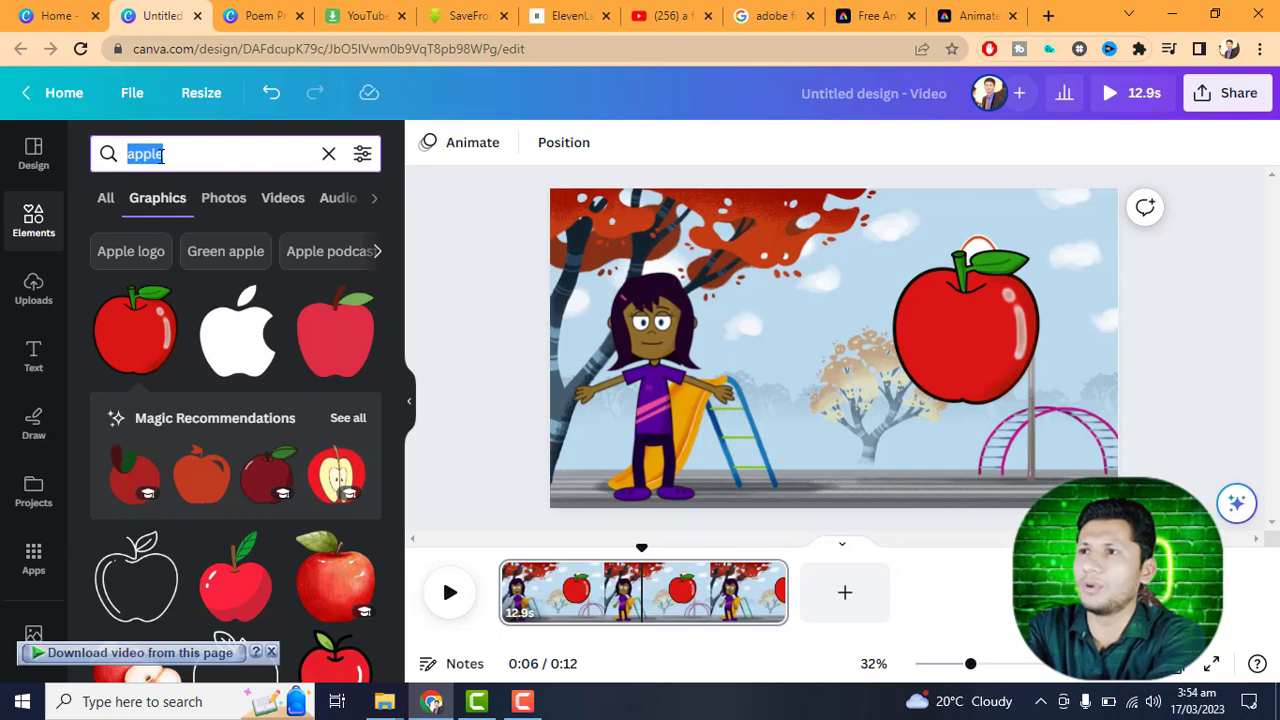
text(a)
key(BackSpace)
key(BackSpace)
text(A)
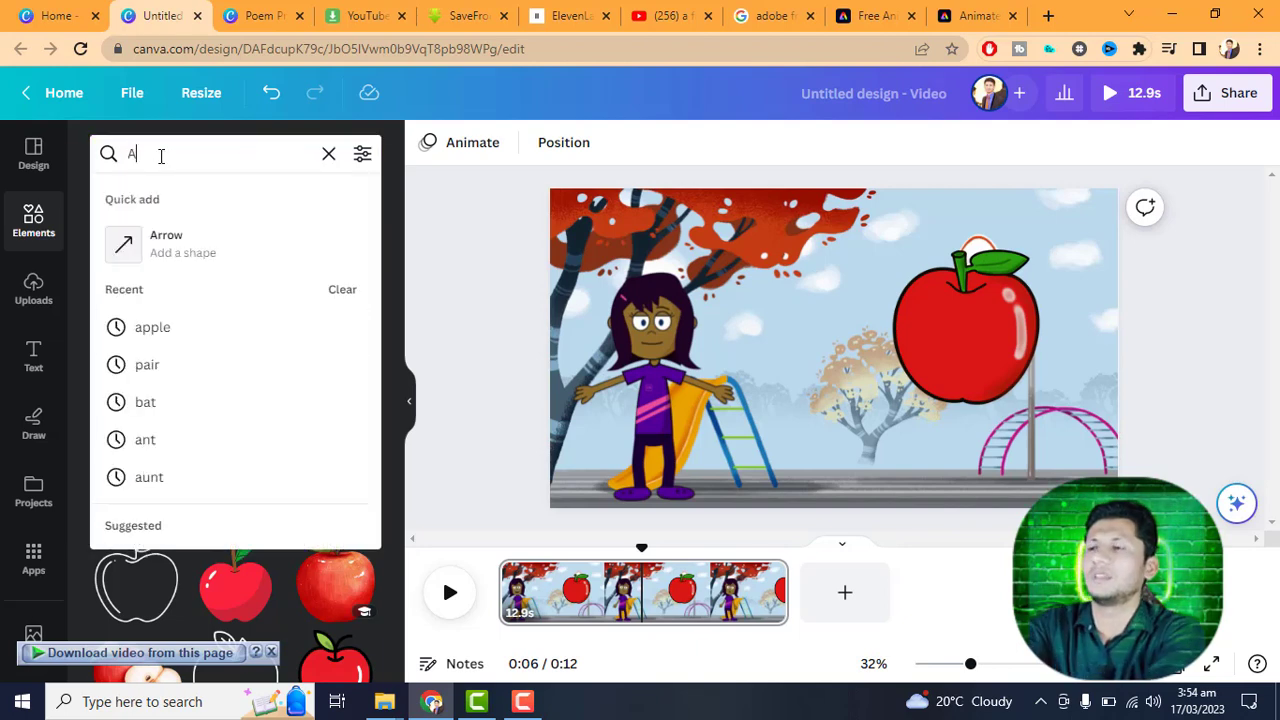
key(Return)
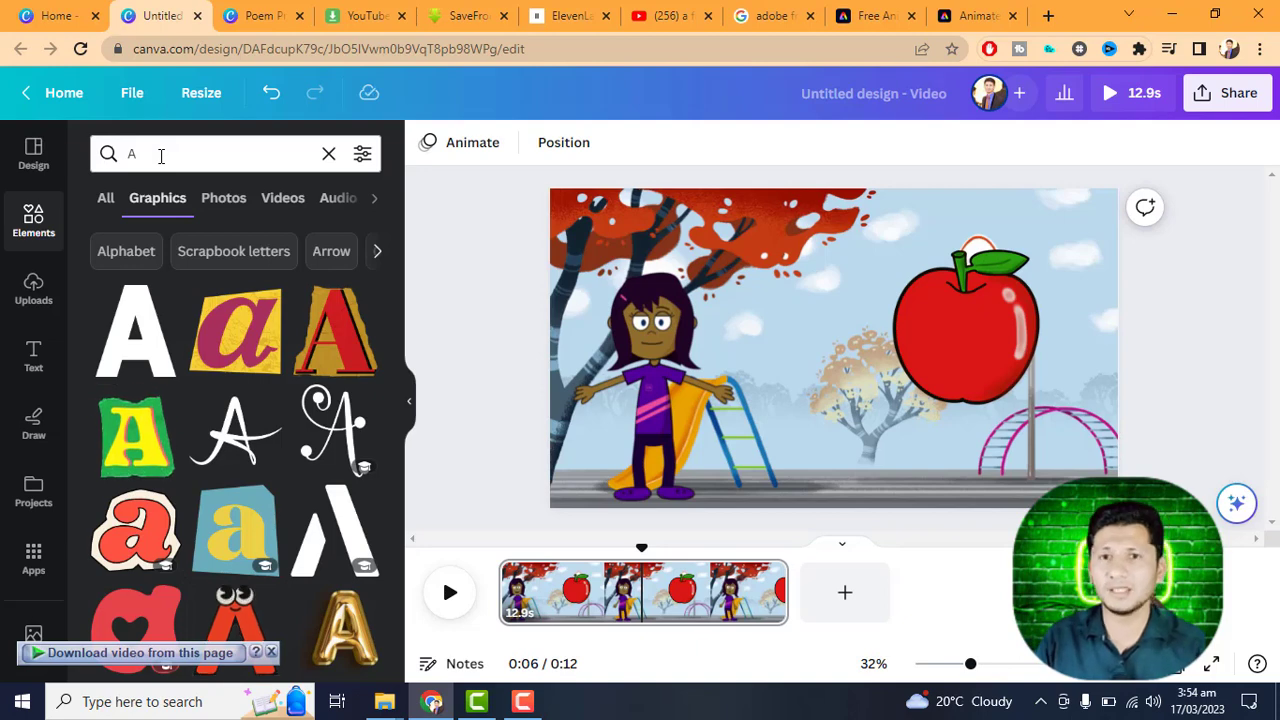
scroll(369, 419, down, 1)
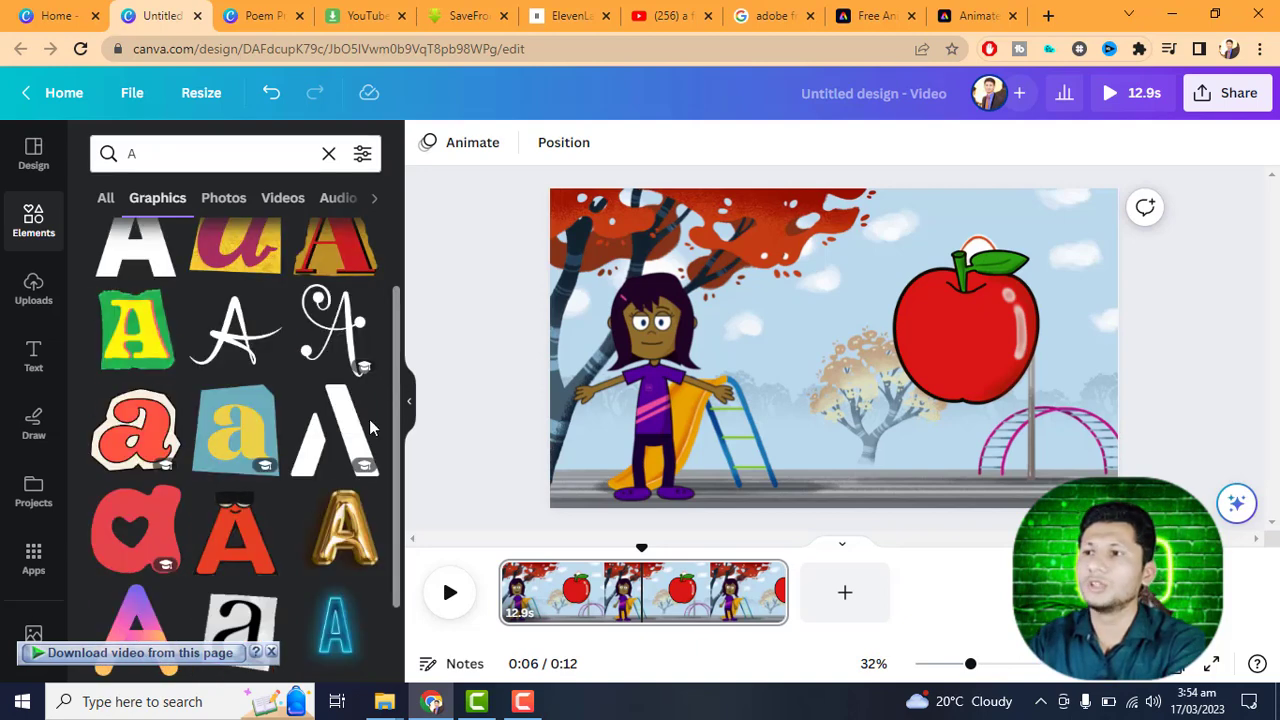
click(240, 546)
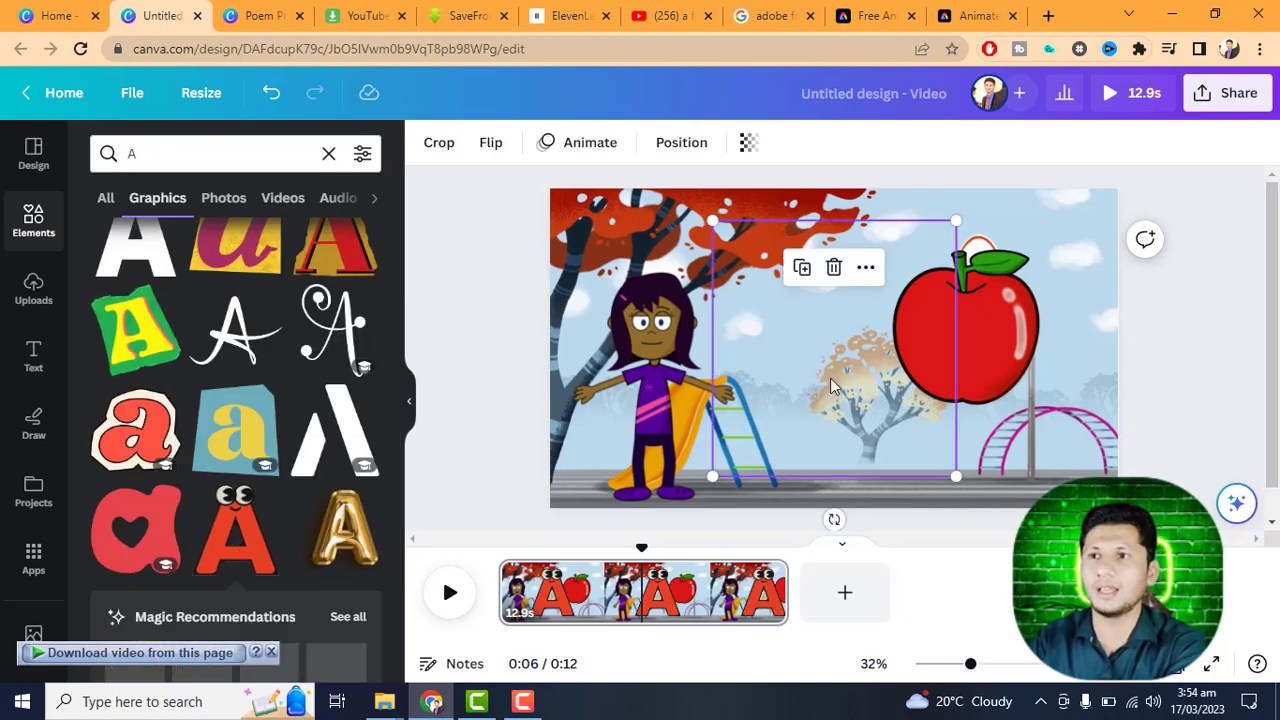
drag(712, 220, 857, 372)
drag(907, 432, 811, 440)
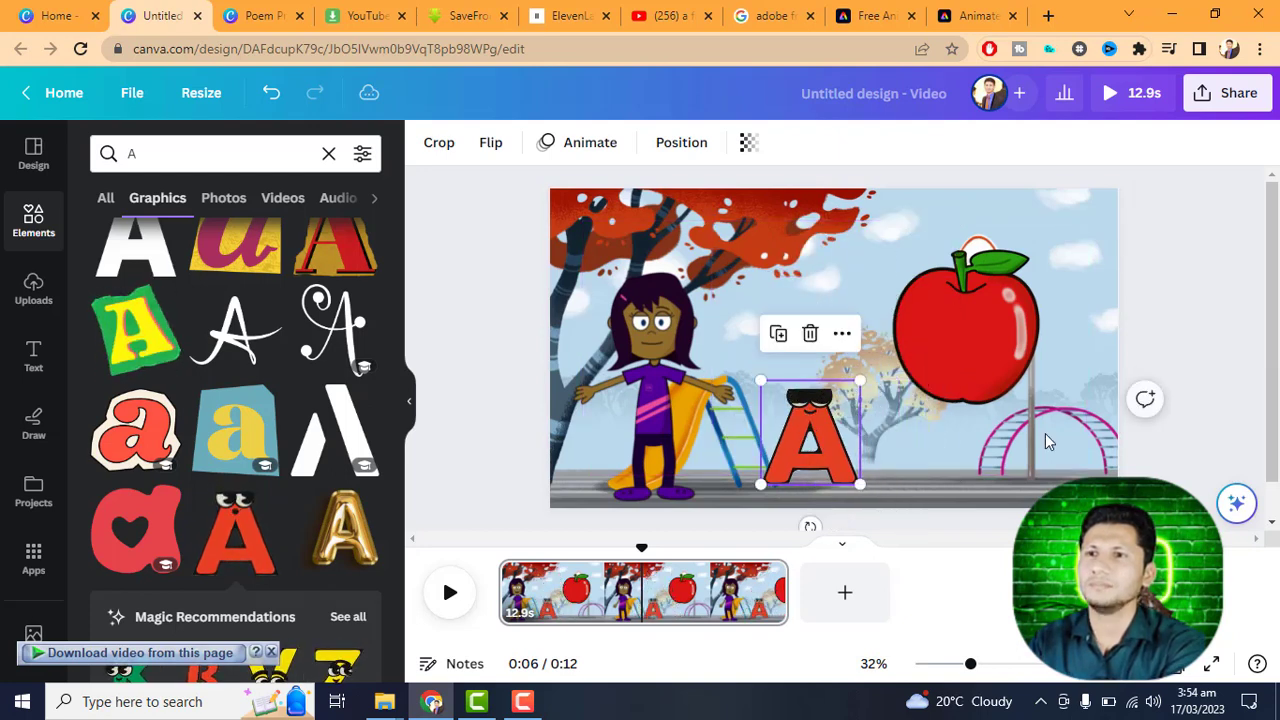
click(1149, 435)
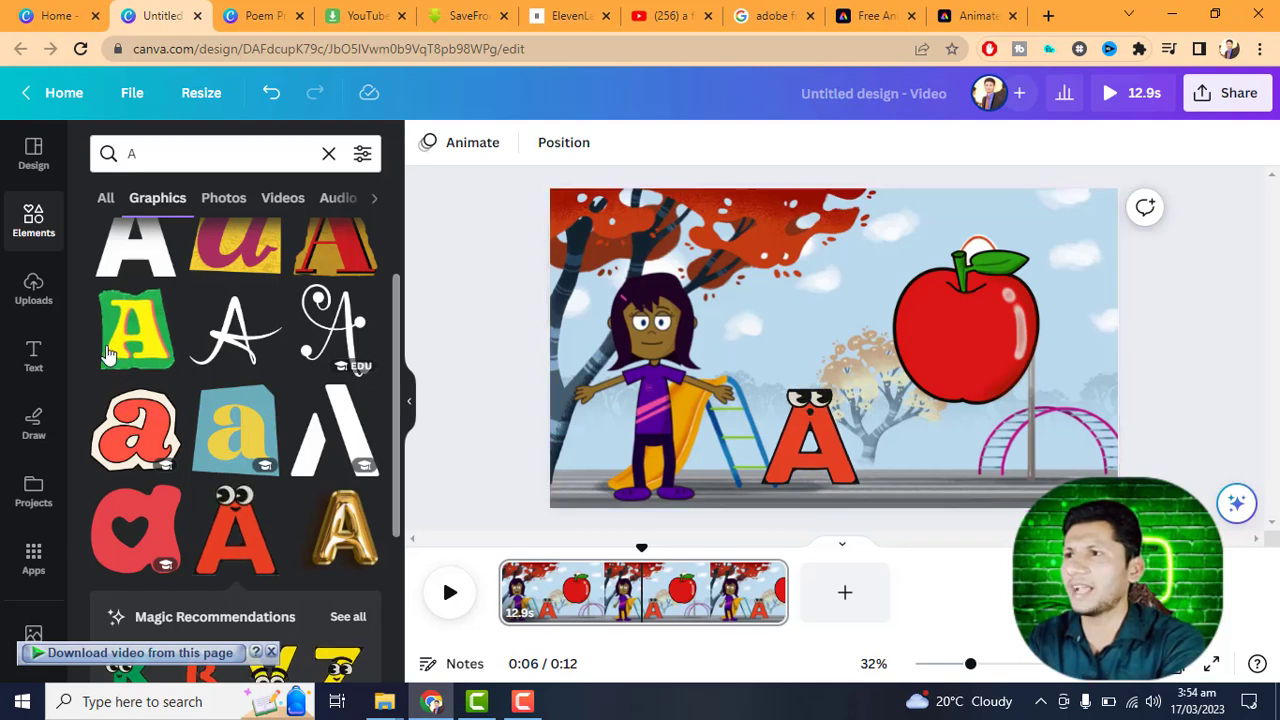
- Add the pink GLOW text style, reduce it to about font size 122 and place it beneath the apple
click(33, 358)
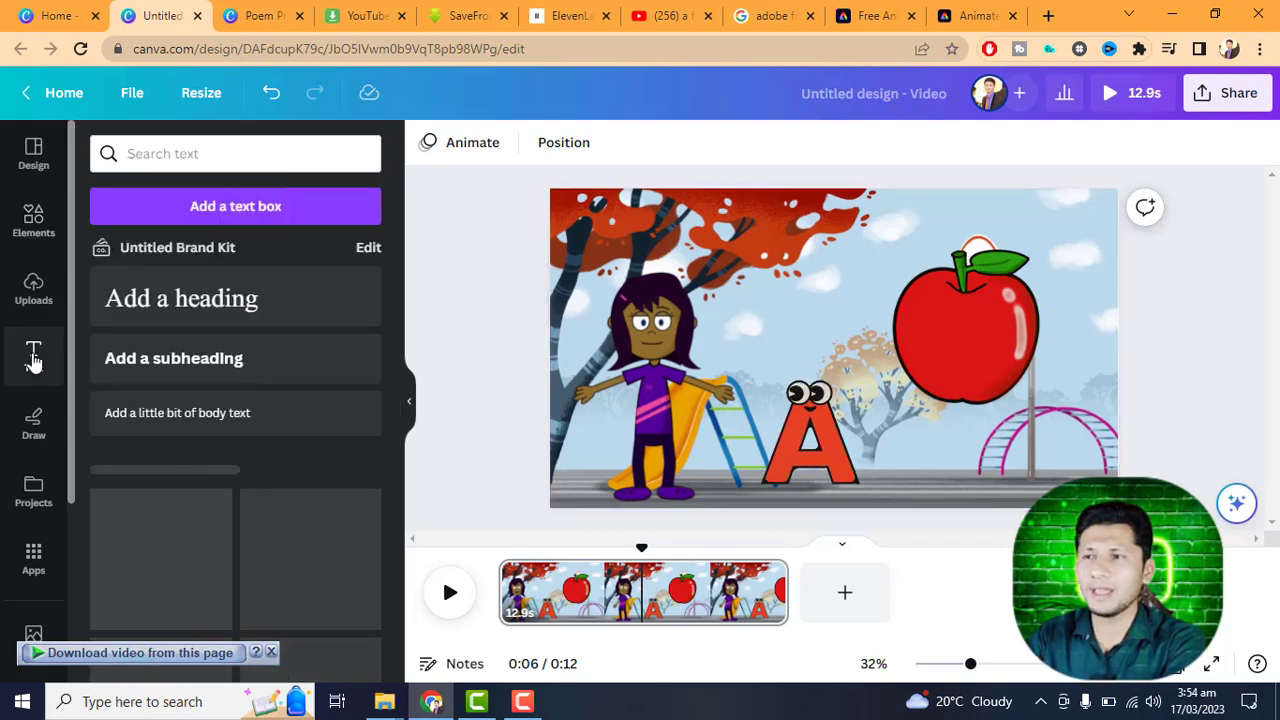
scroll(397, 307, down, 1)
drag(397, 307, 399, 360)
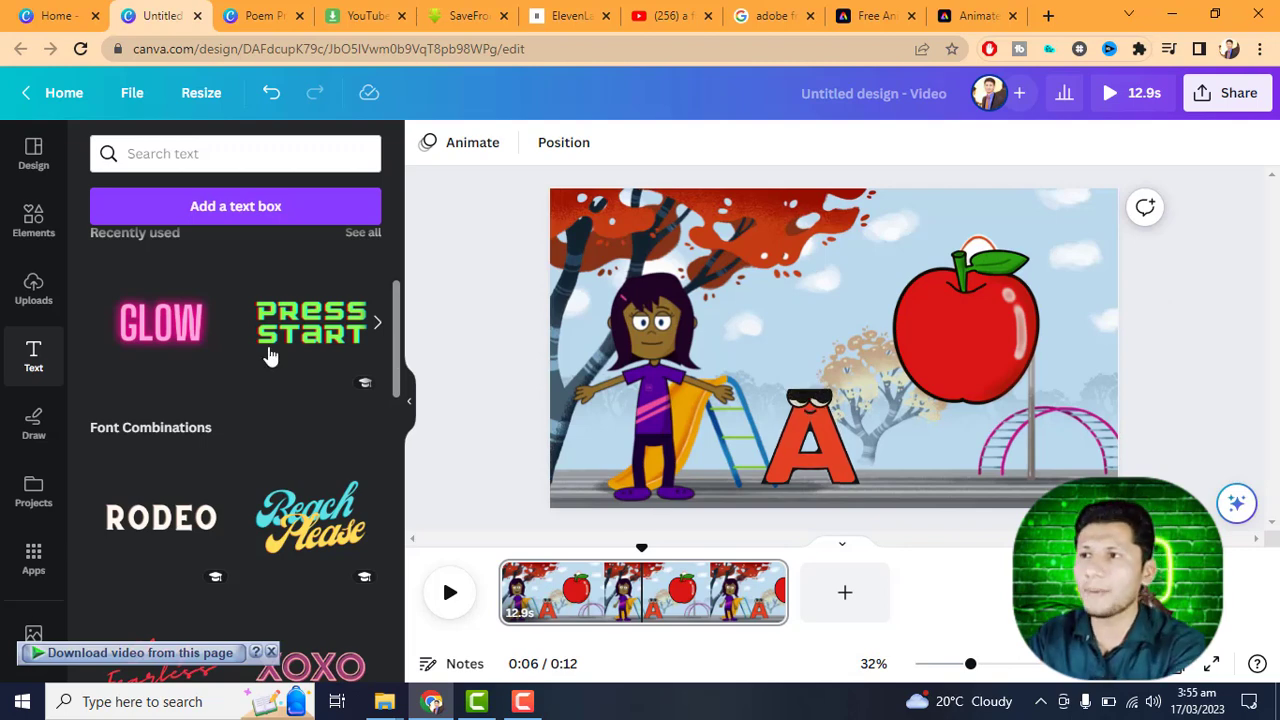
click(155, 345)
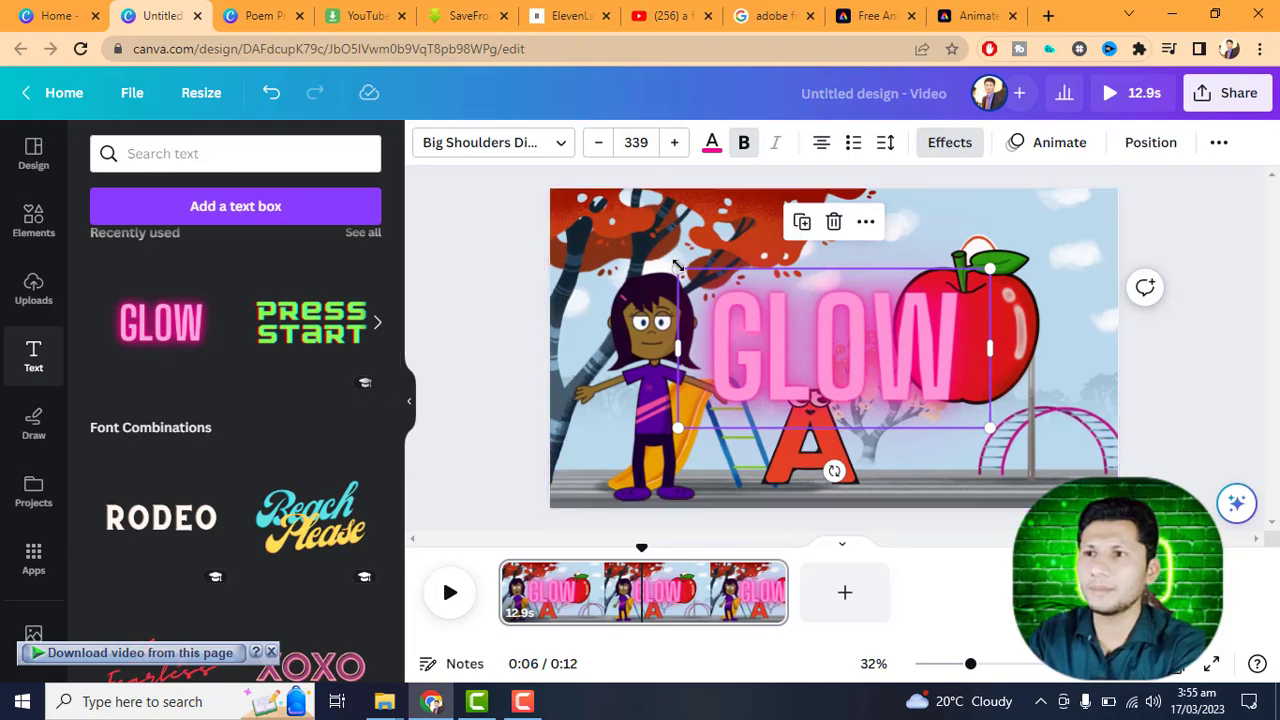
drag(812, 350, 946, 451)
- Replace the wording of the glowing text beneath the apple with "APPLE"
double_click(946, 451)
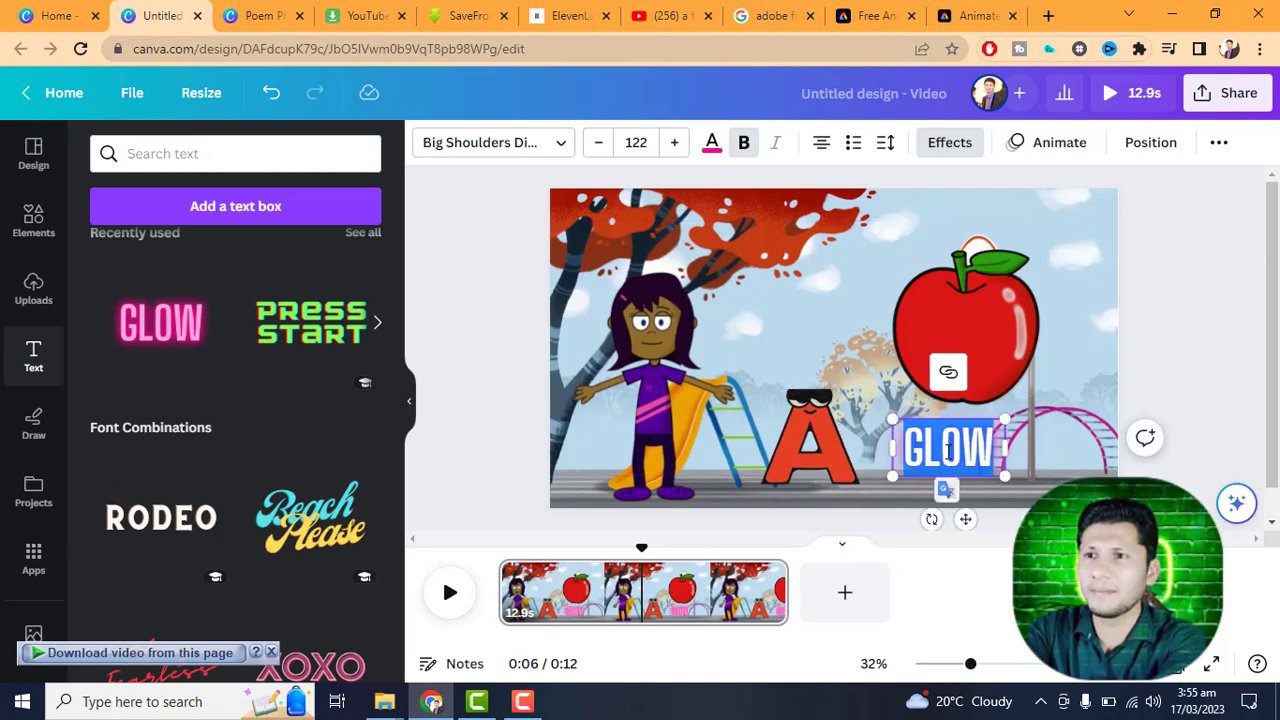
text(S)
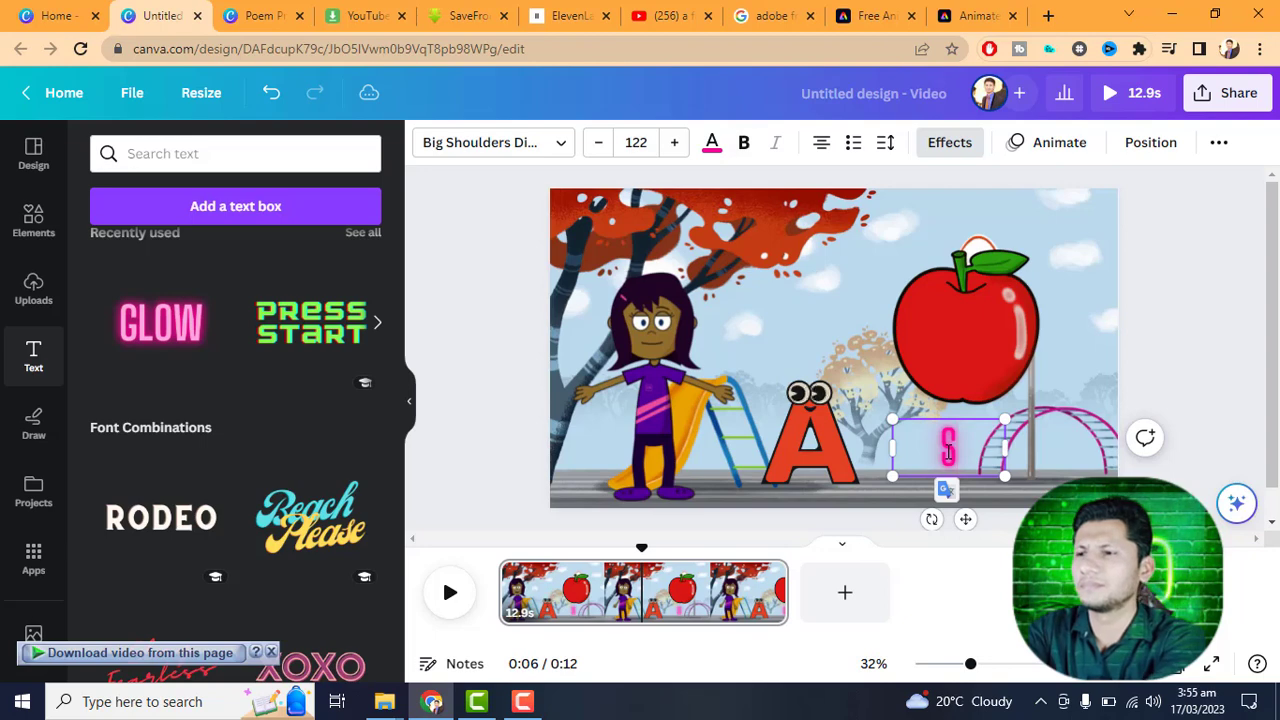
key(BackSpace)
text(APPLE)
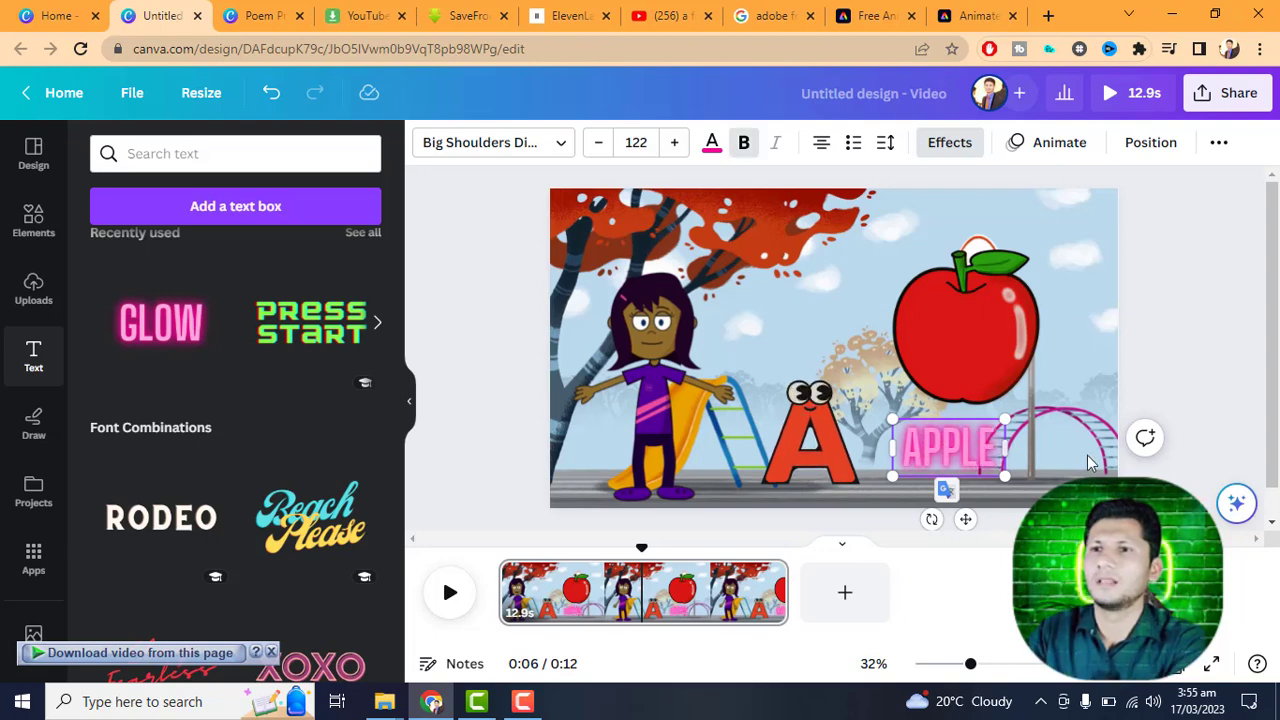
click(1008, 465)
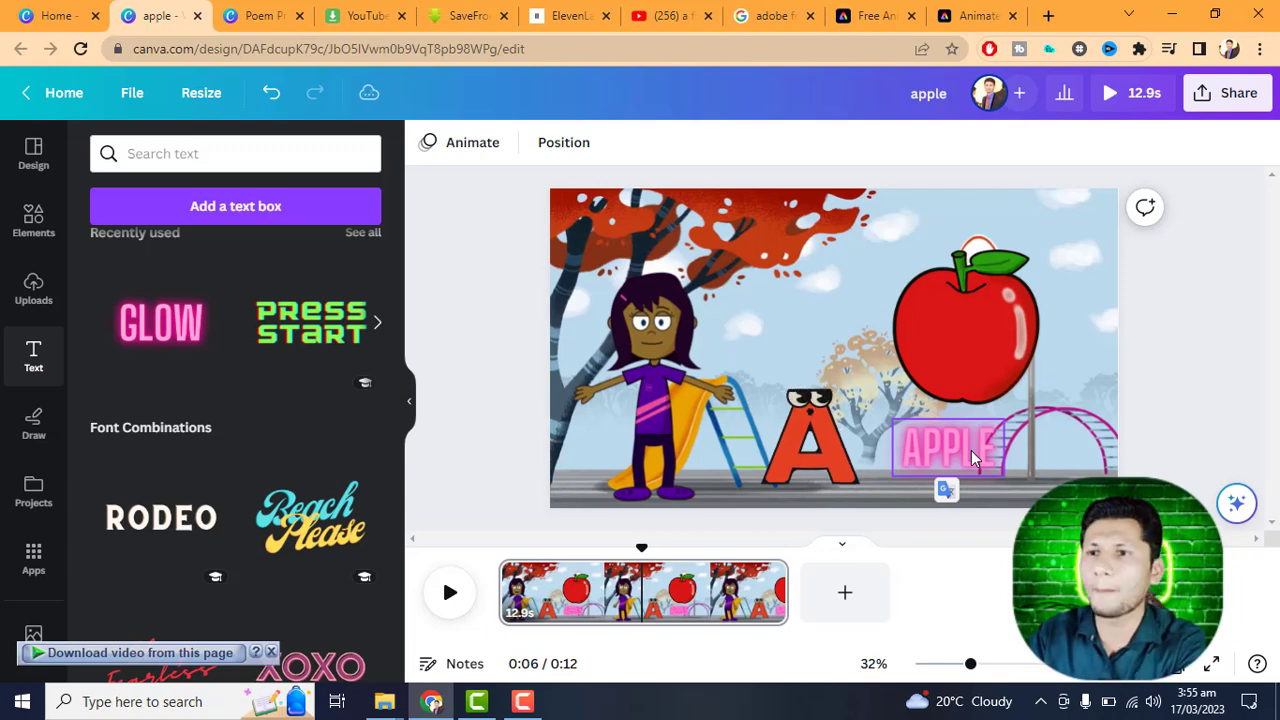
- Set the APPLE text's font size to 150 and widen its text box so the word fits on one line
click(971, 450)
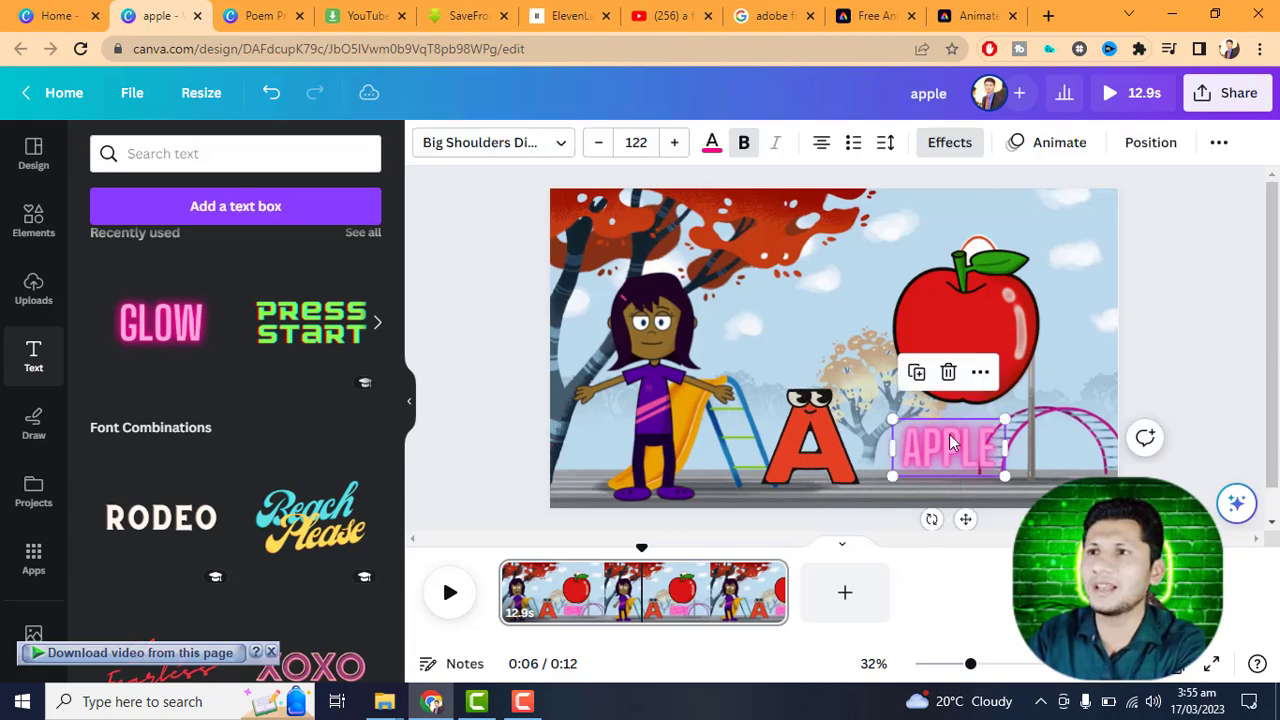
click(673, 144)
click(673, 144)
click(673, 144)
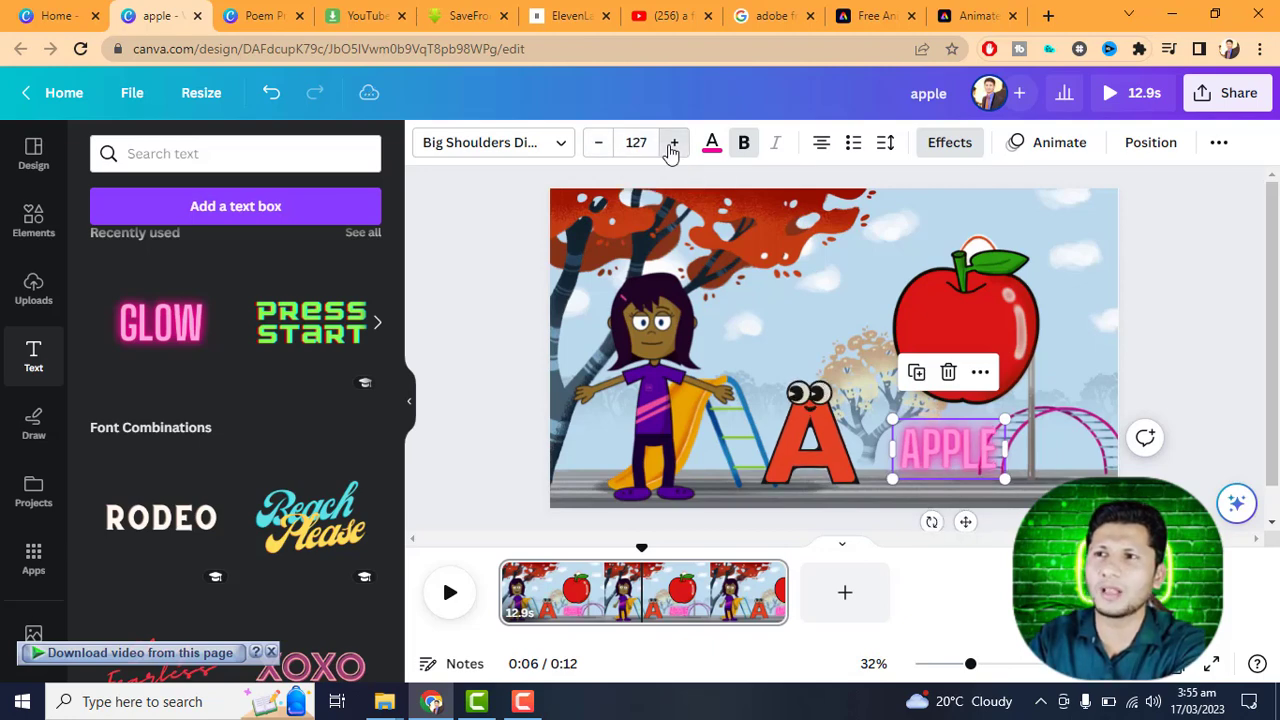
click(672, 146)
click(634, 143)
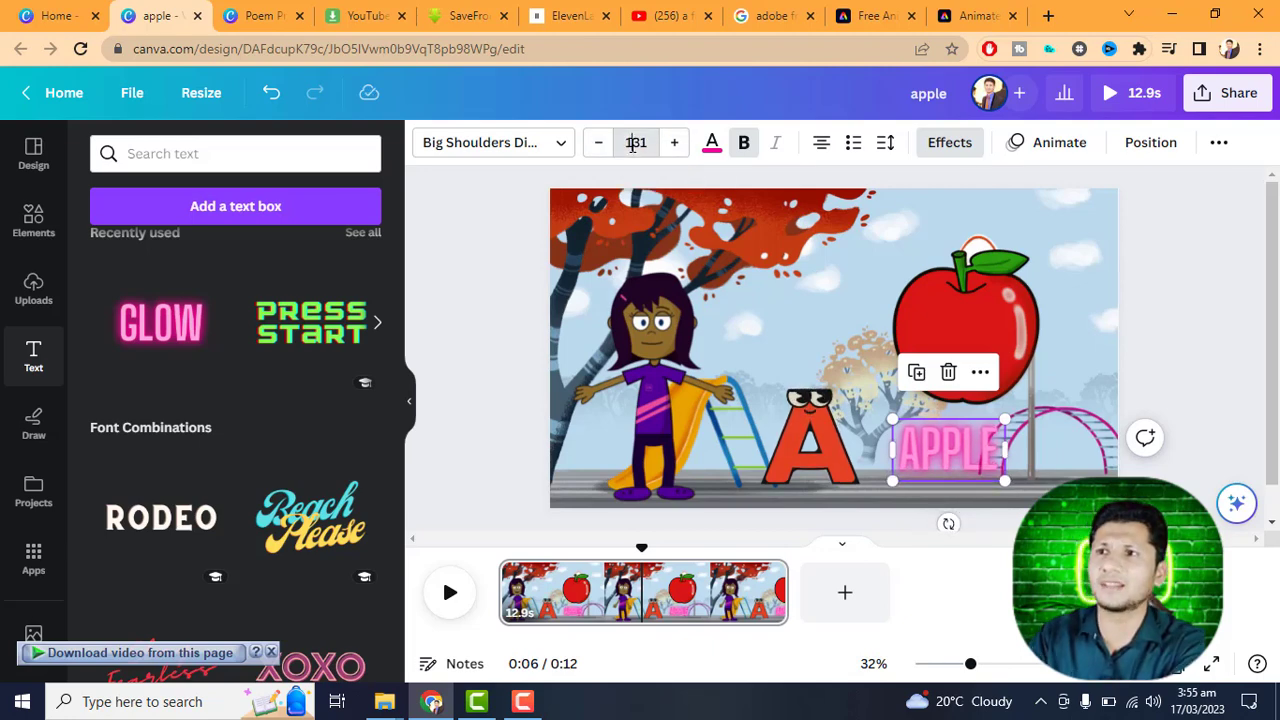
text(1)
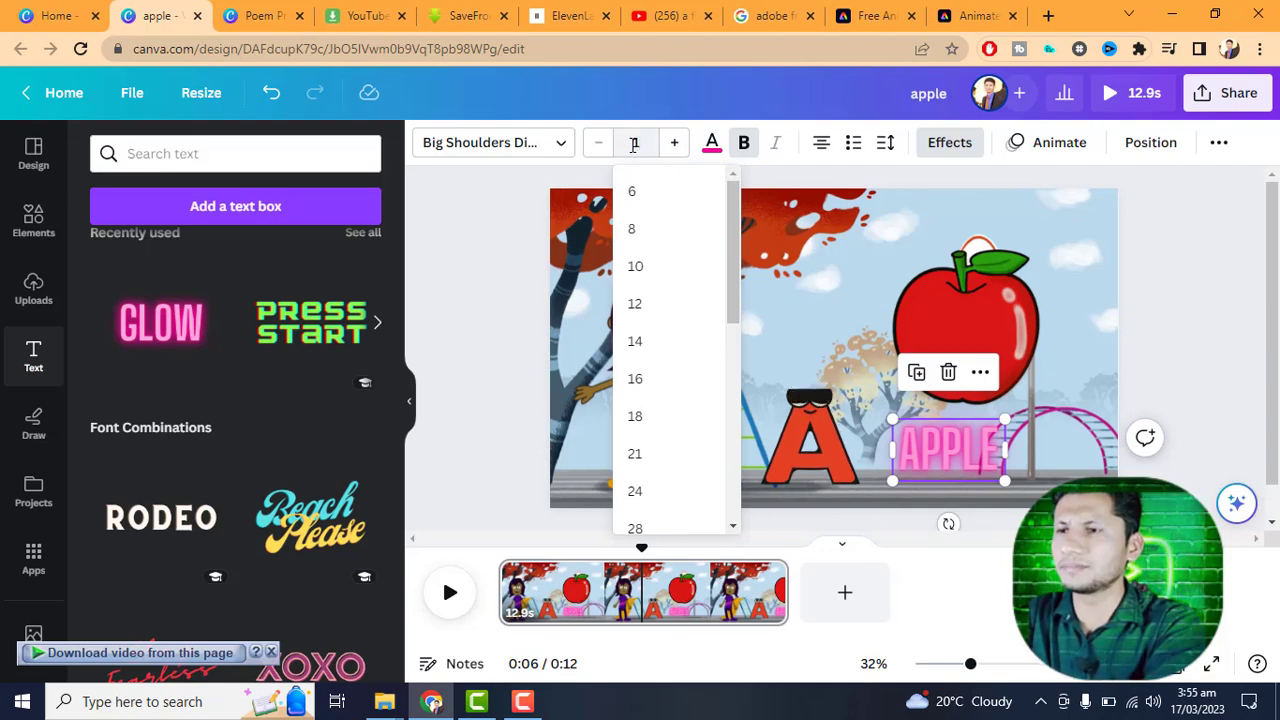
text(50)
key(Return)
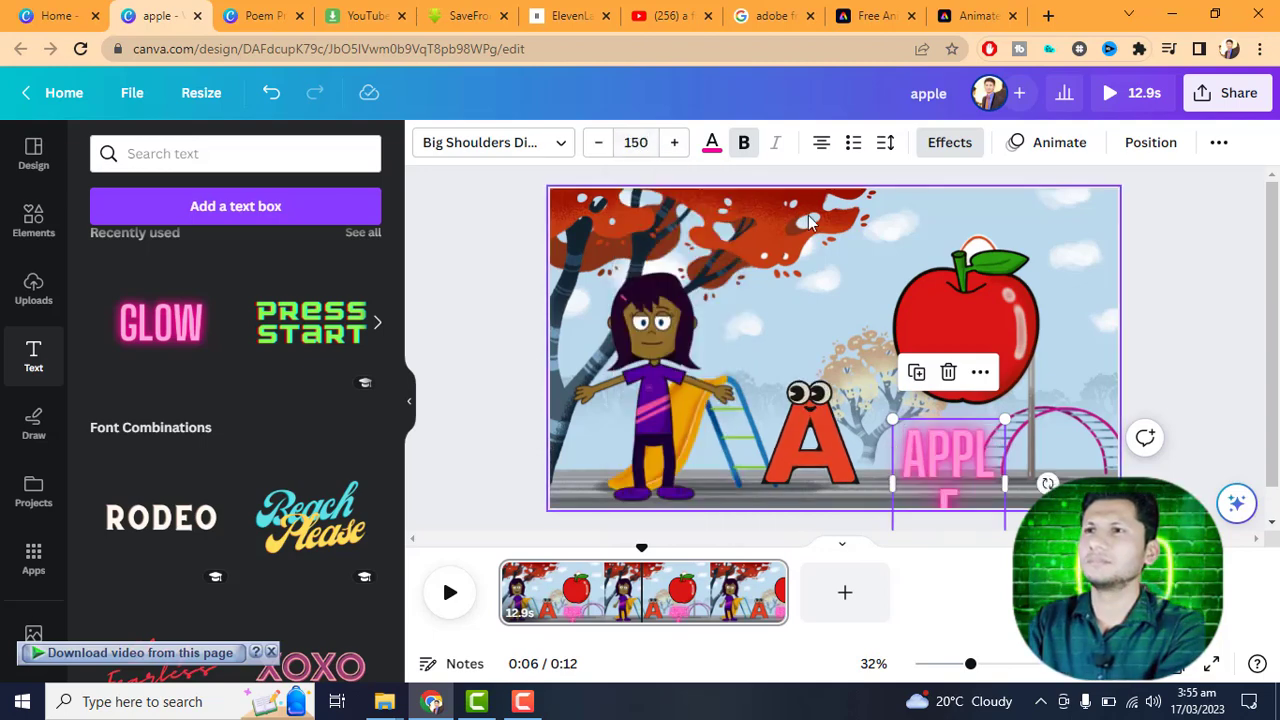
drag(1008, 483, 1065, 478)
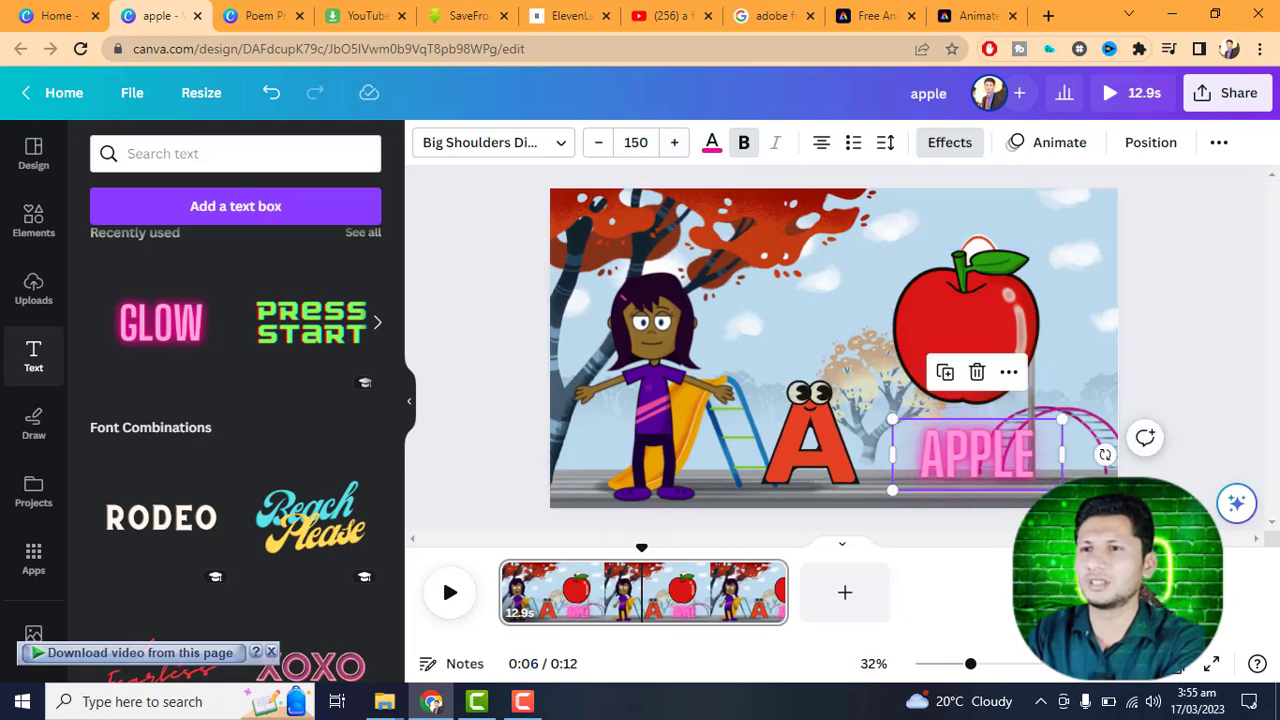
- Try black, blue and yellow as the colour of the APPLE text and settle on red
key(Escape)
click(1010, 459)
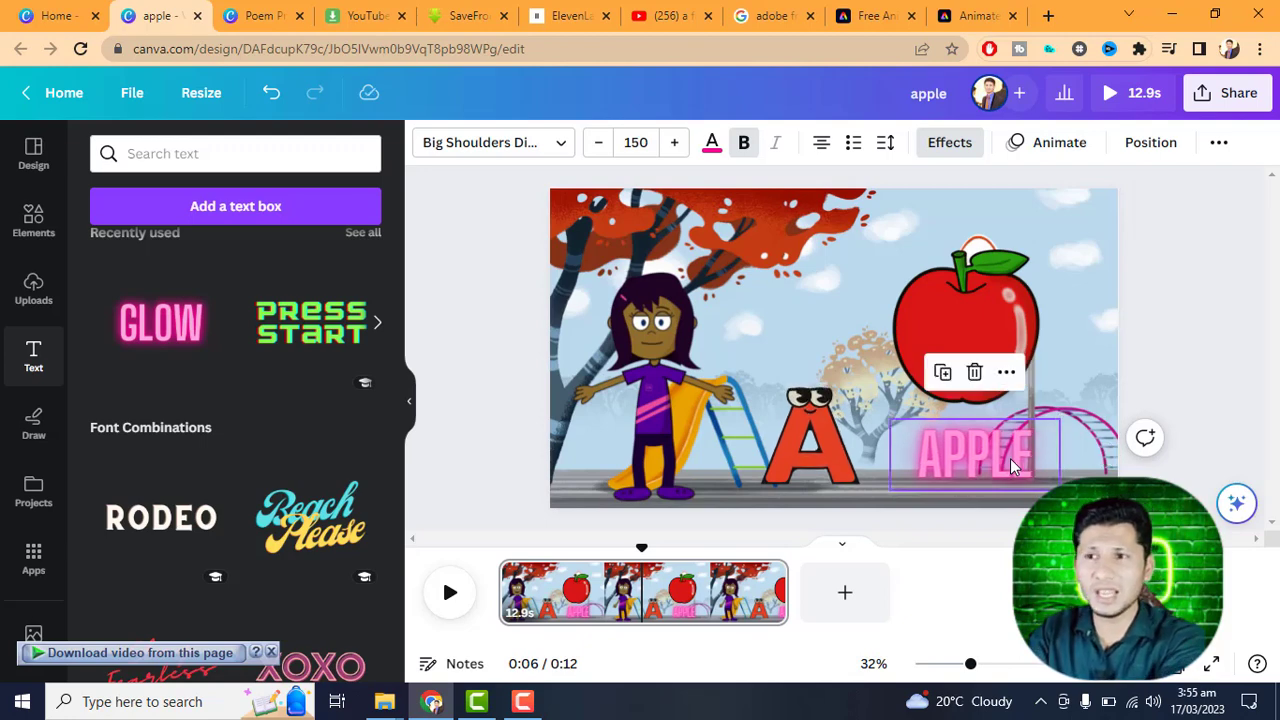
click(712, 146)
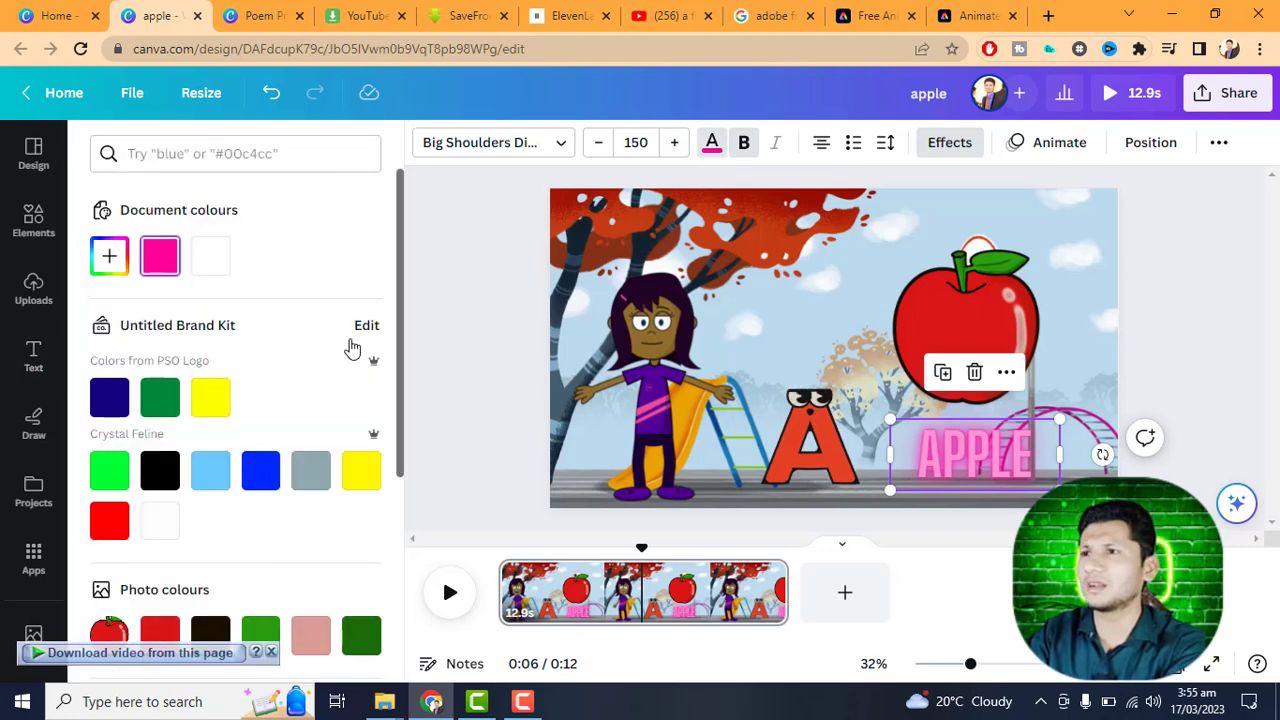
click(155, 473)
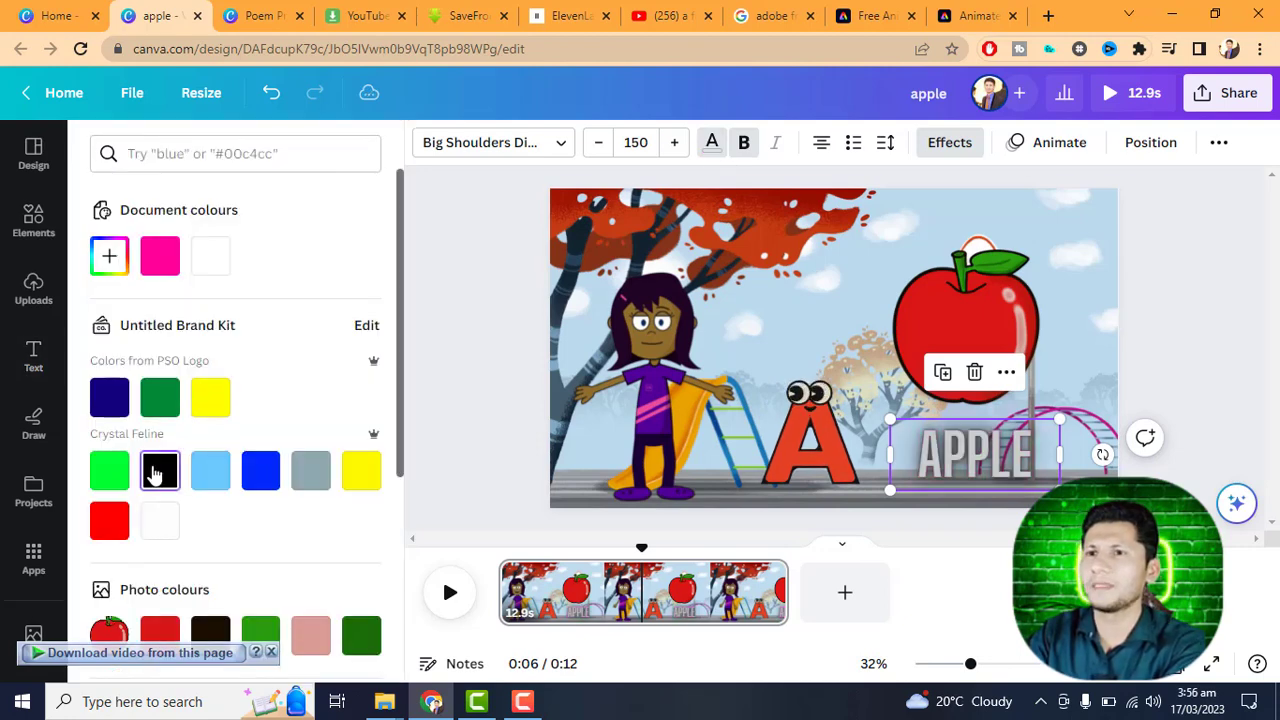
click(212, 632)
click(260, 473)
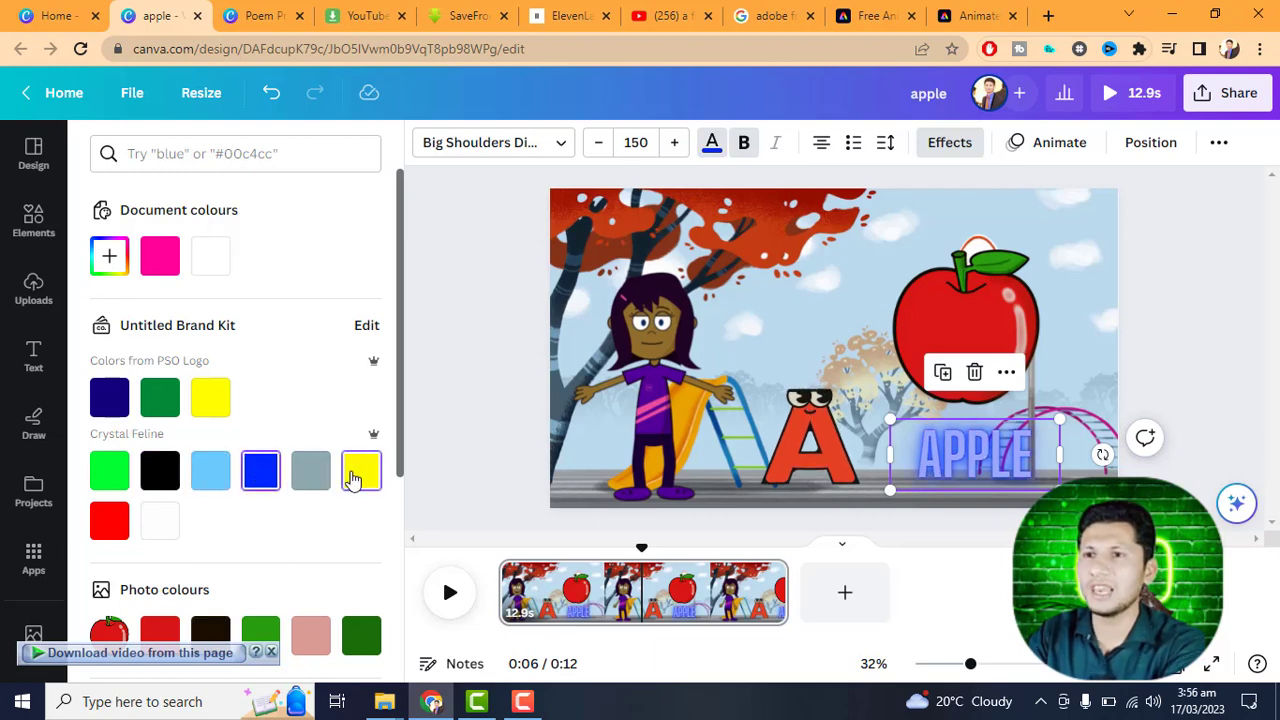
click(355, 478)
click(108, 518)
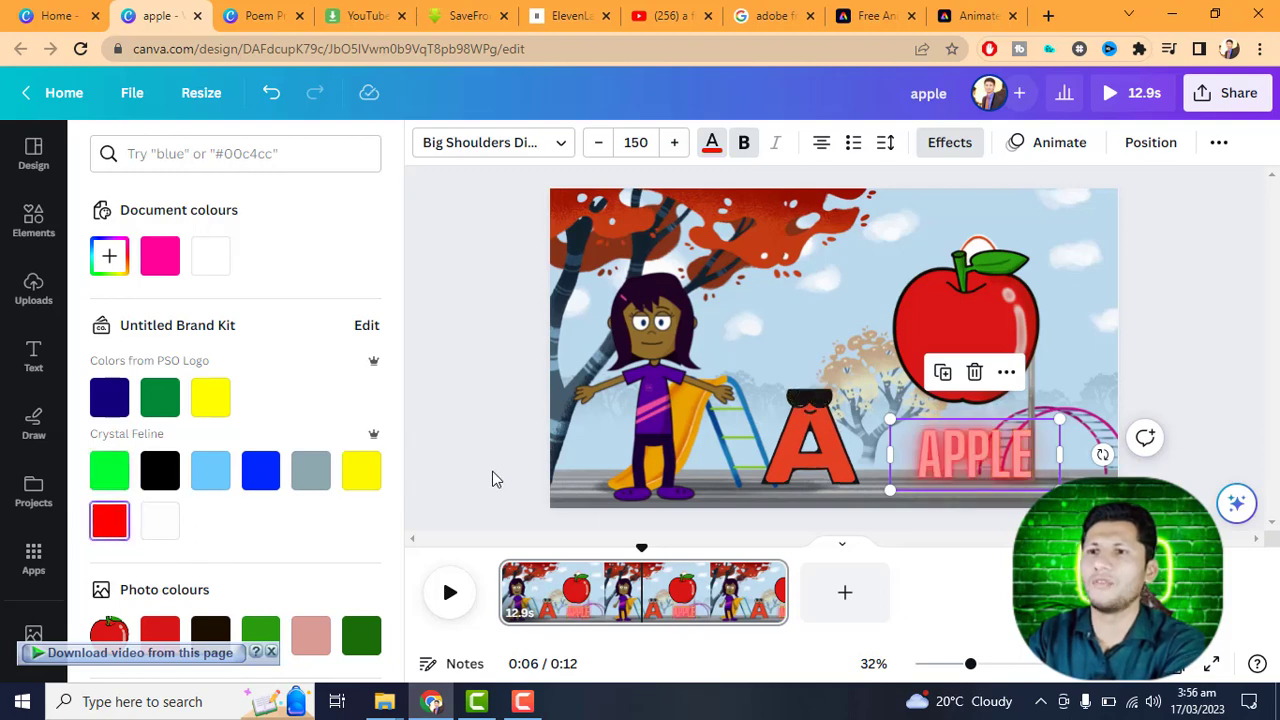
click(492, 471)
- Nudge the APPLE text slightly up and left, move the letter A closer to it, and preview the video
click(947, 442)
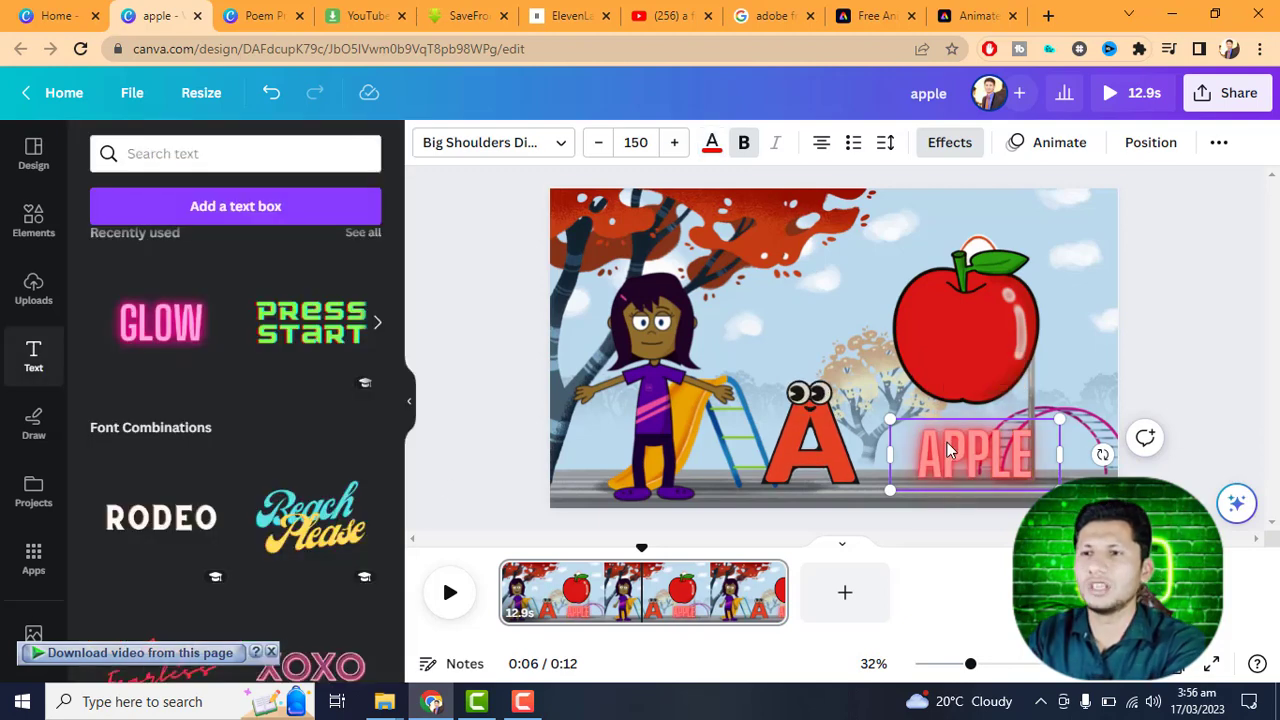
key(Escape)
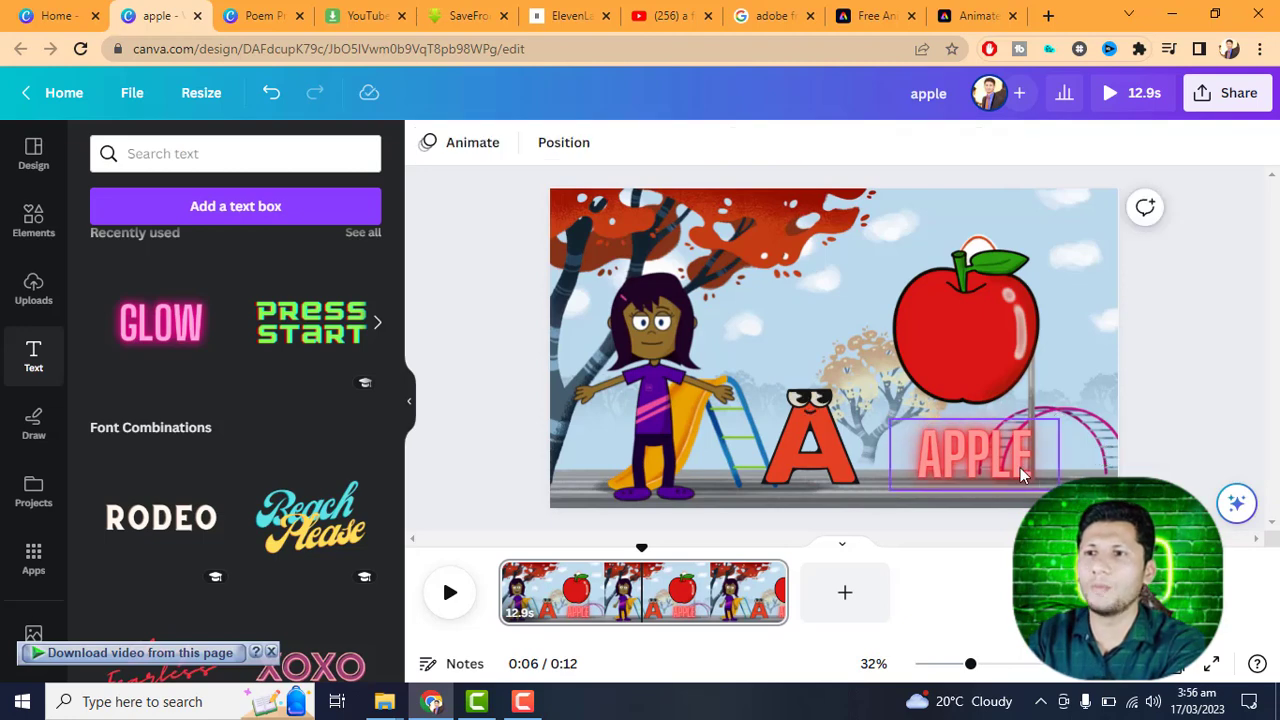
drag(1014, 458, 1014, 453)
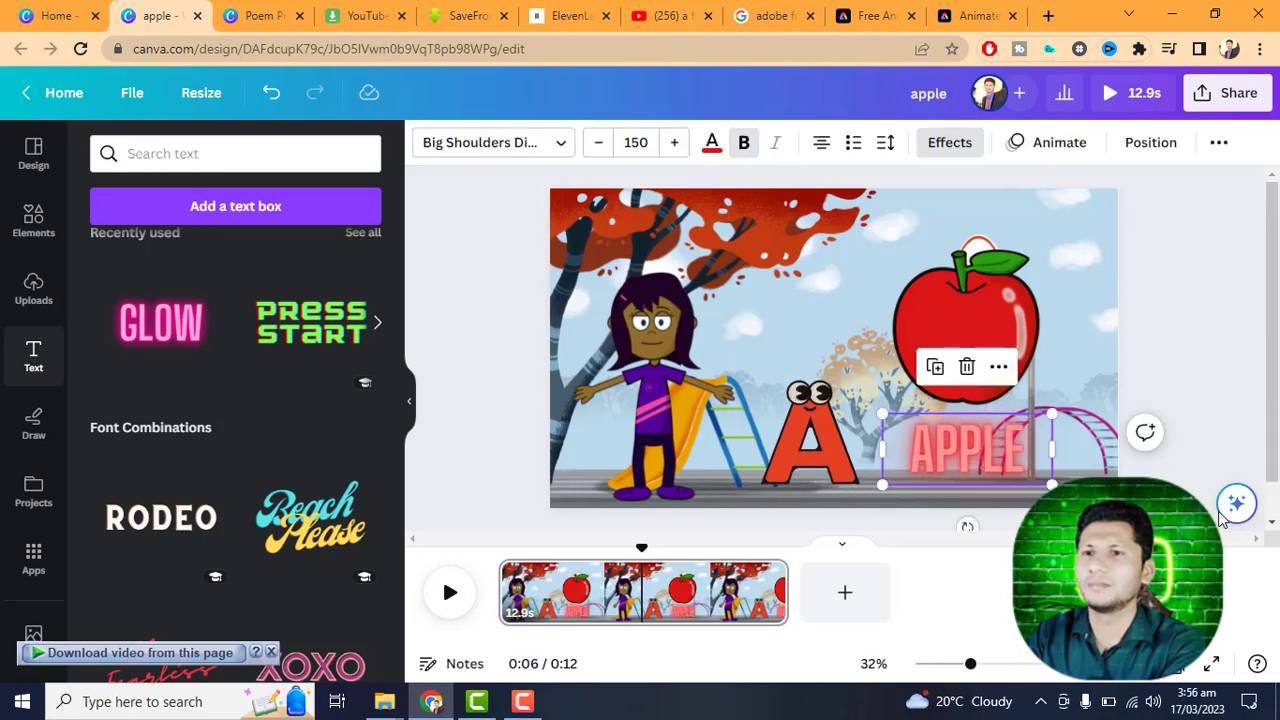
click(843, 440)
mouse_move(841, 433)
mouse_down()
mouse_move(831, 444)
mouse_move(826, 390)
mouse_move(781, 328)
mouse_move(827, 421)
mouse_up()
click(889, 412)
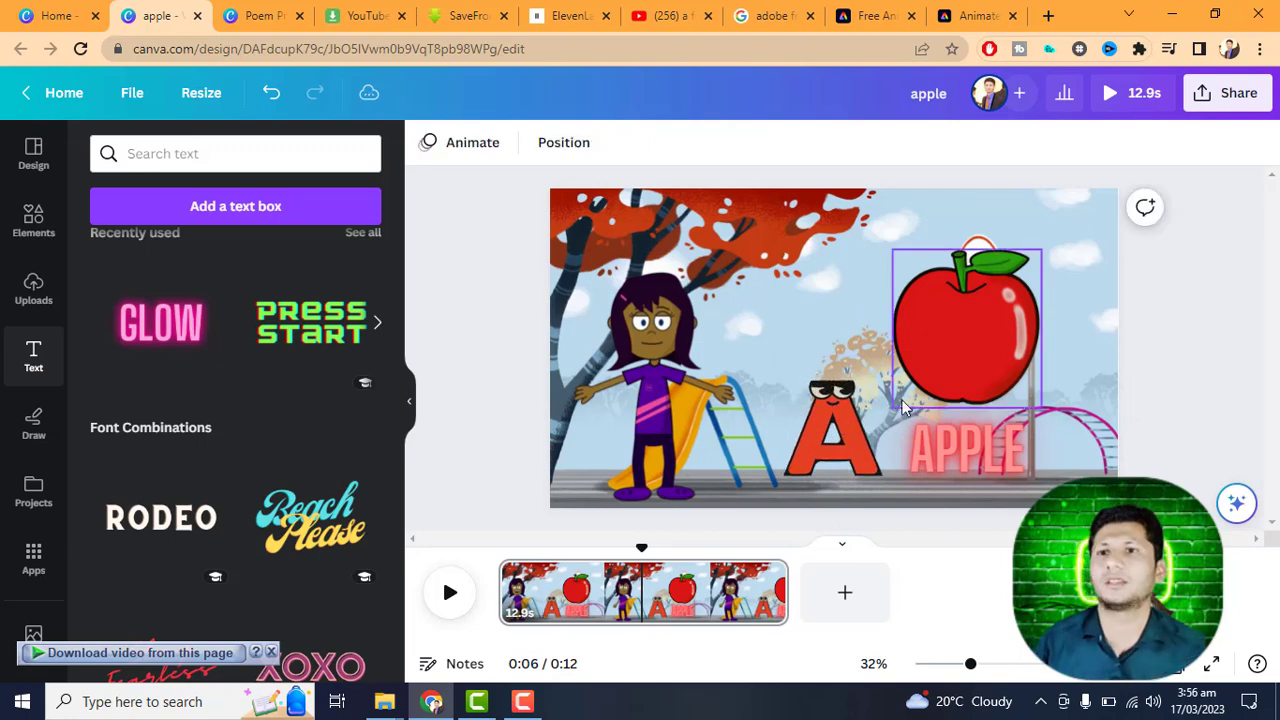
click(1110, 100)
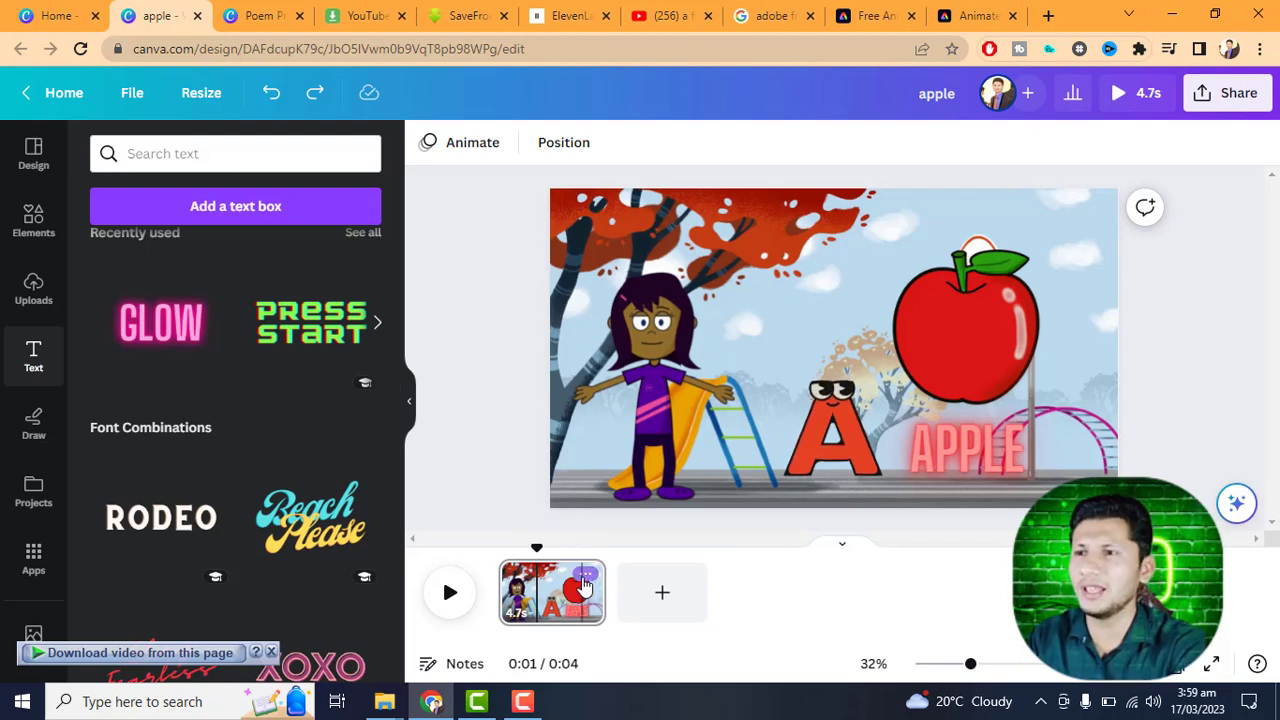
- Duplicate the apple scene, trim the beginning off the copy to about 2.7 s, and play it back
click(585, 578)
click(685, 287)
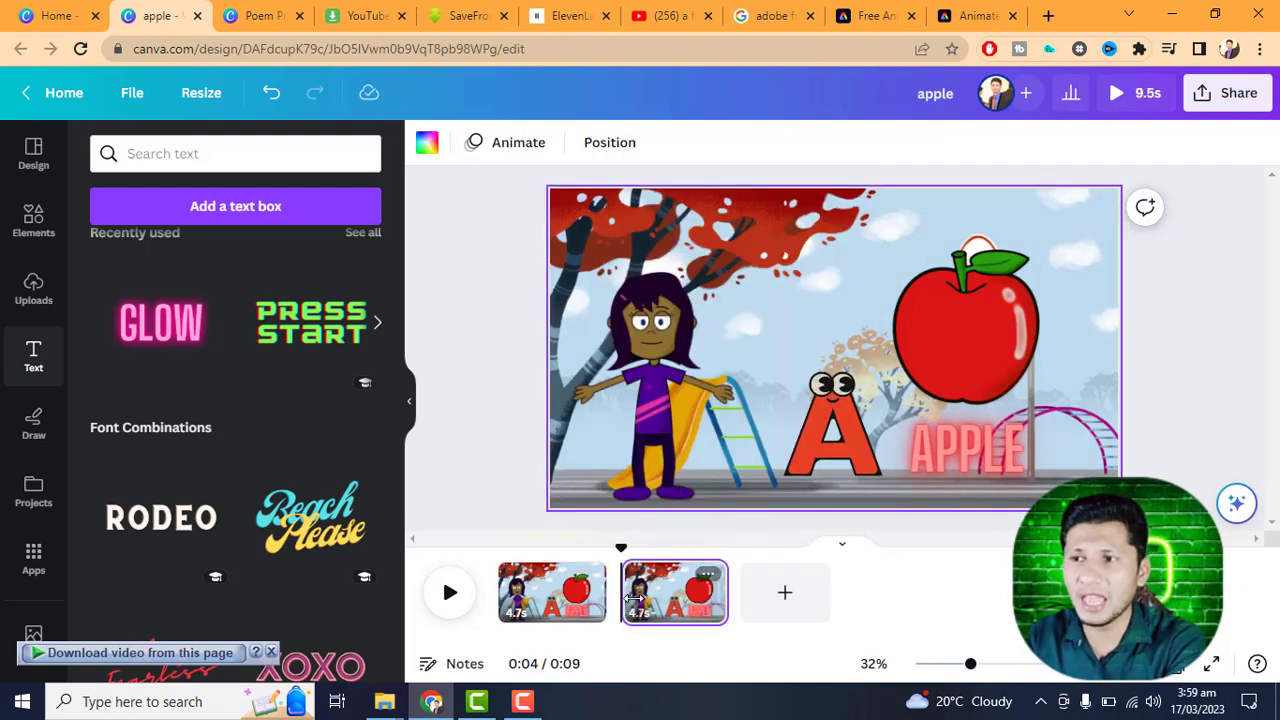
drag(627, 598, 675, 597)
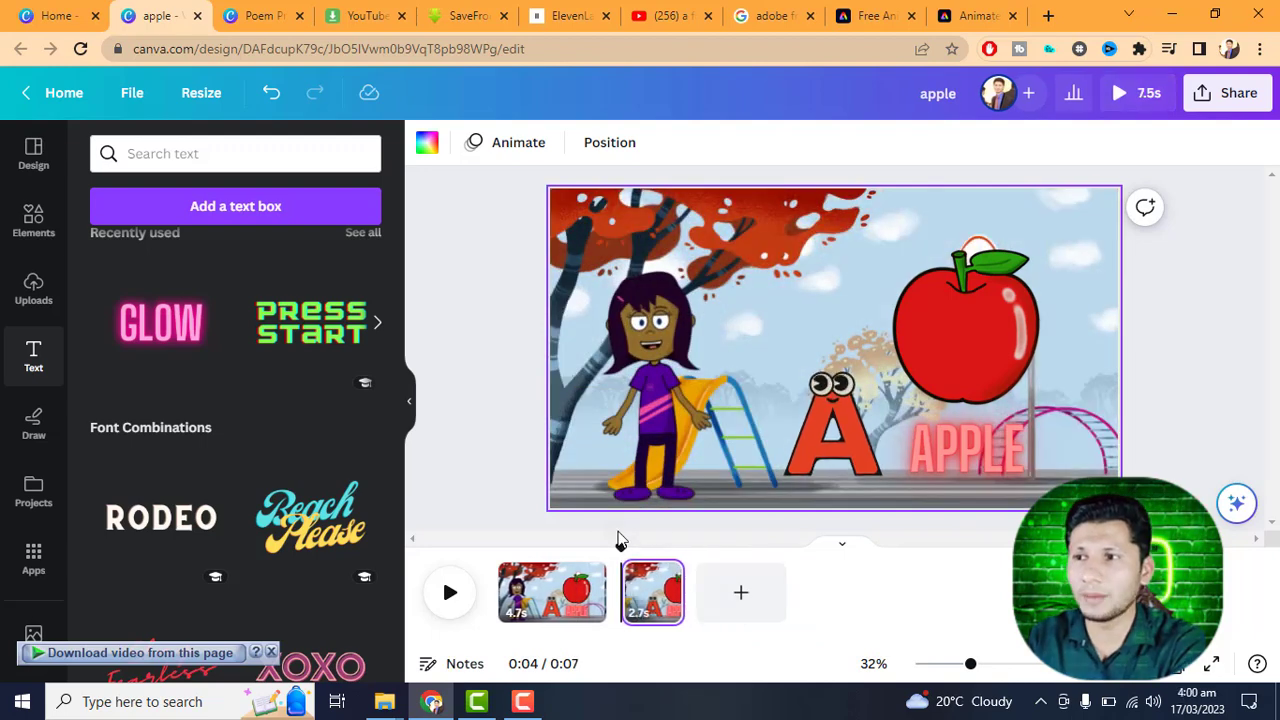
click(455, 599)
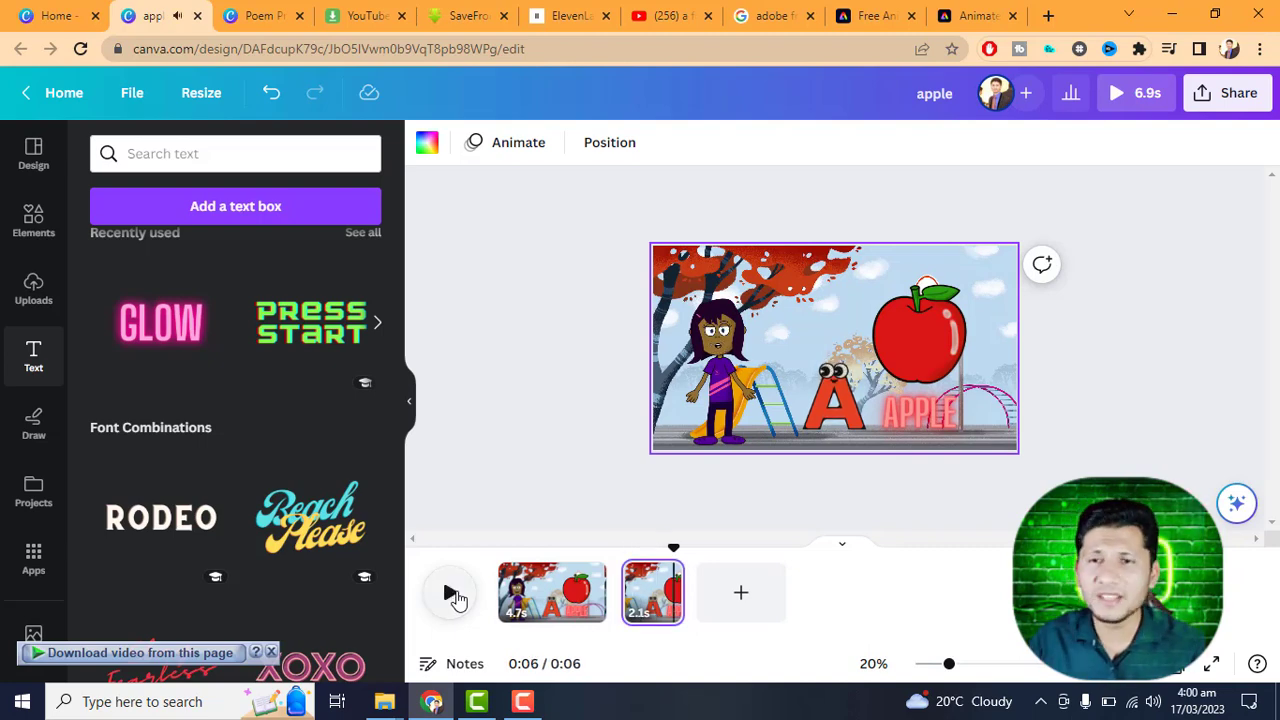
- Replace the apple in the second scene with a black-and-white soccer ball found by searching graphics for "ball"
click(907, 338)
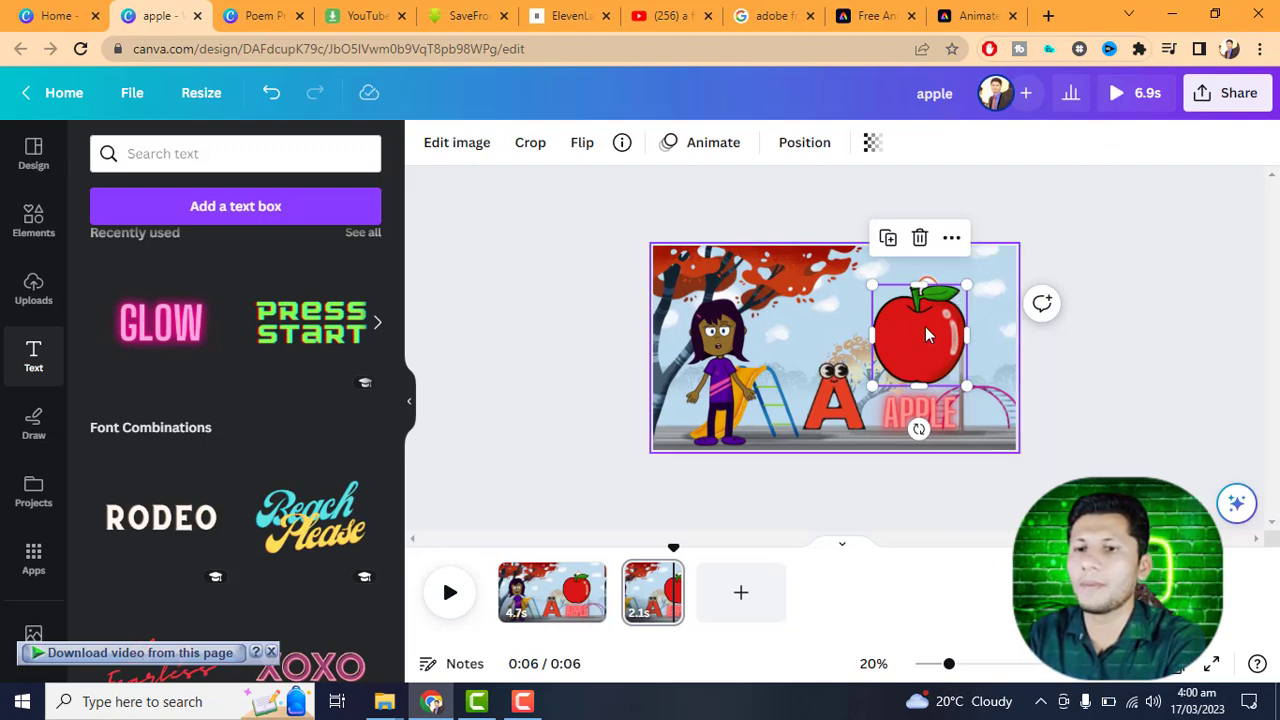
key(Delete)
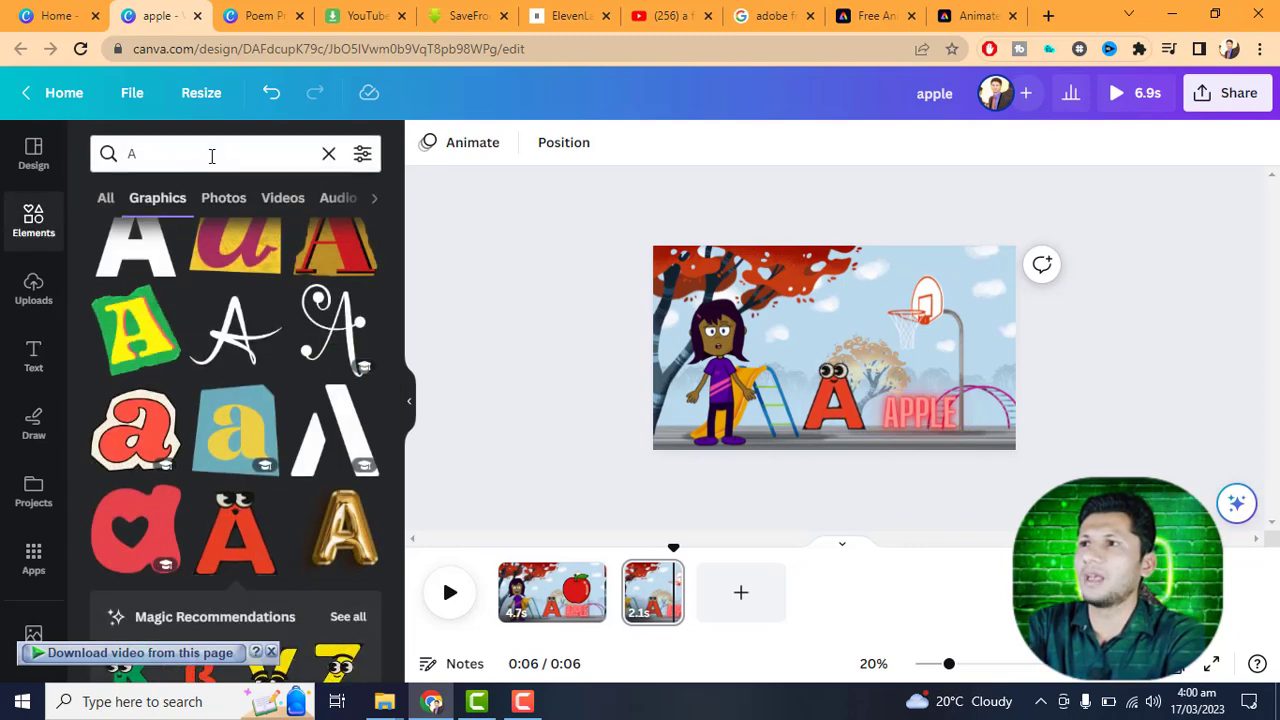
double_click(211, 155)
text(ball)
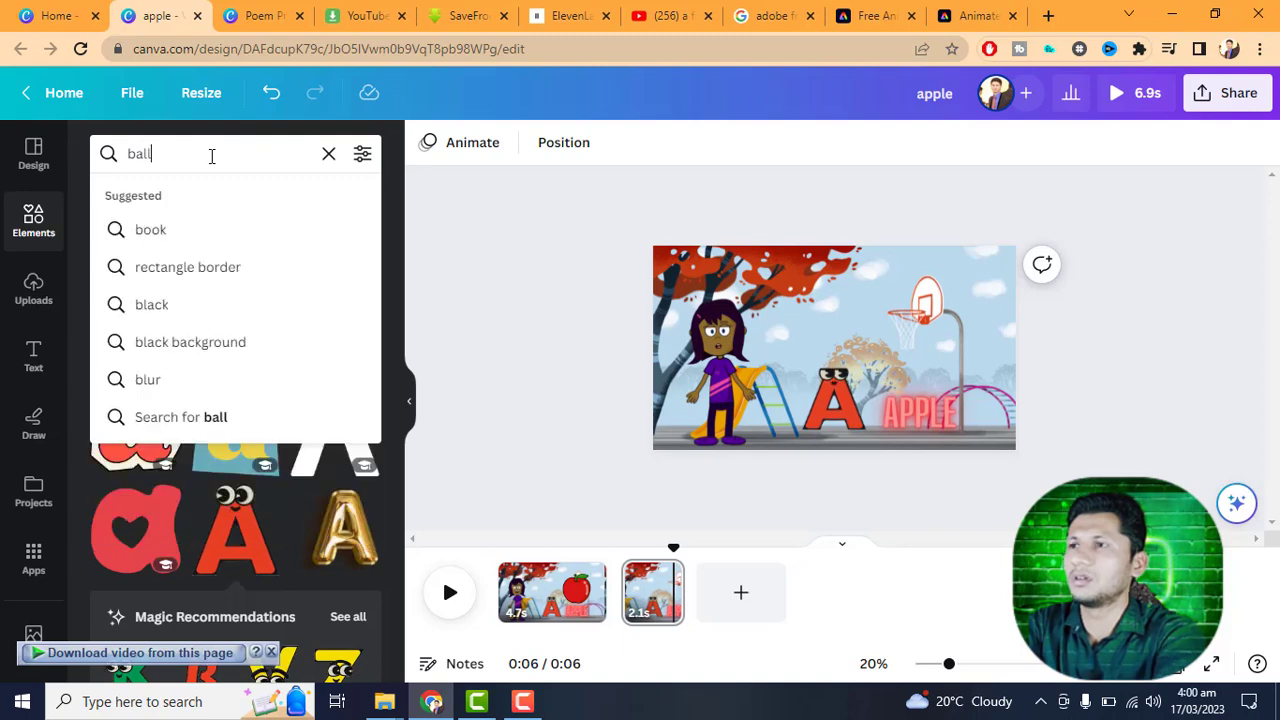
key(Return)
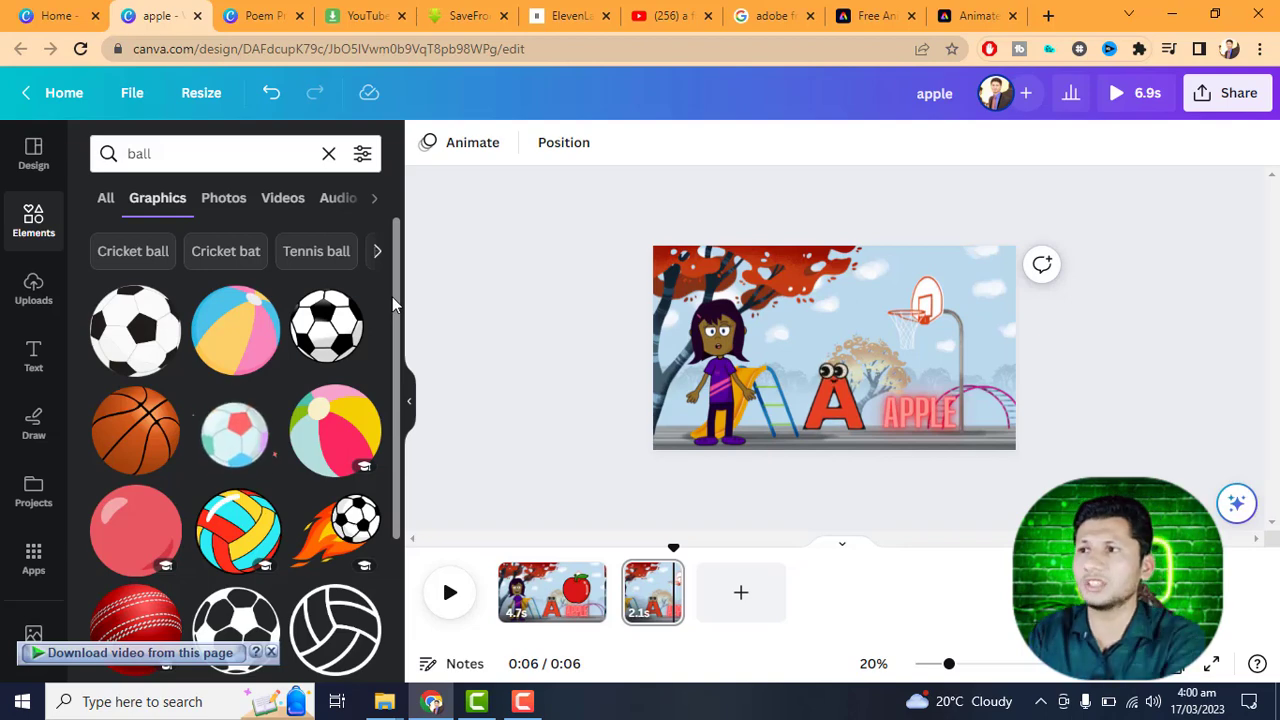
click(135, 330)
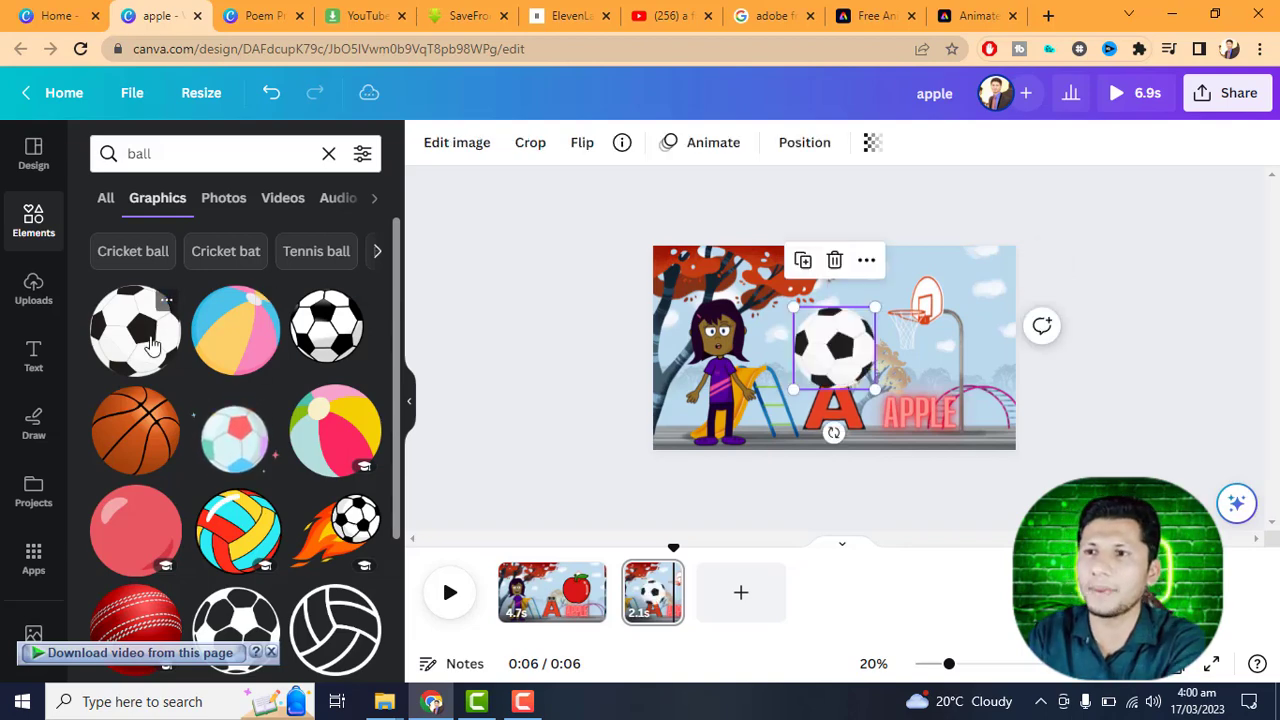
drag(842, 348, 925, 340)
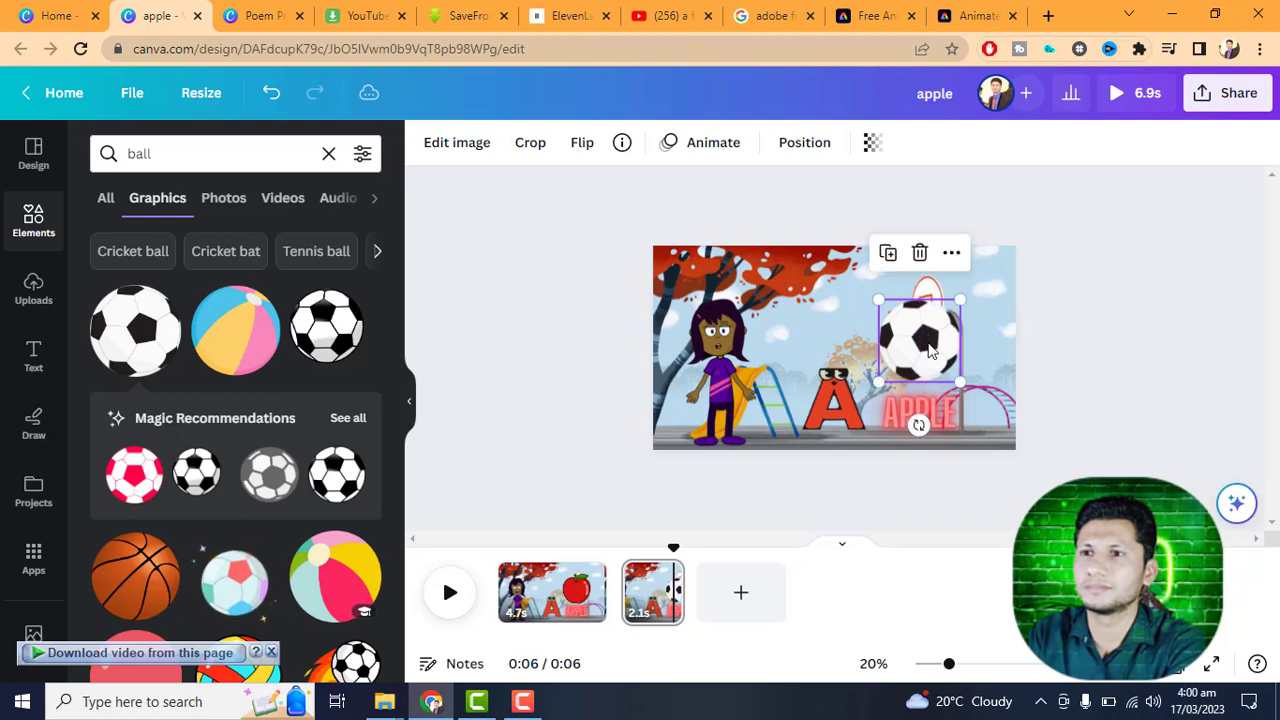
- Change the glowing text beneath the soccer ball to "BALL"
click(940, 415)
double_click(940, 415)
text(BALL)
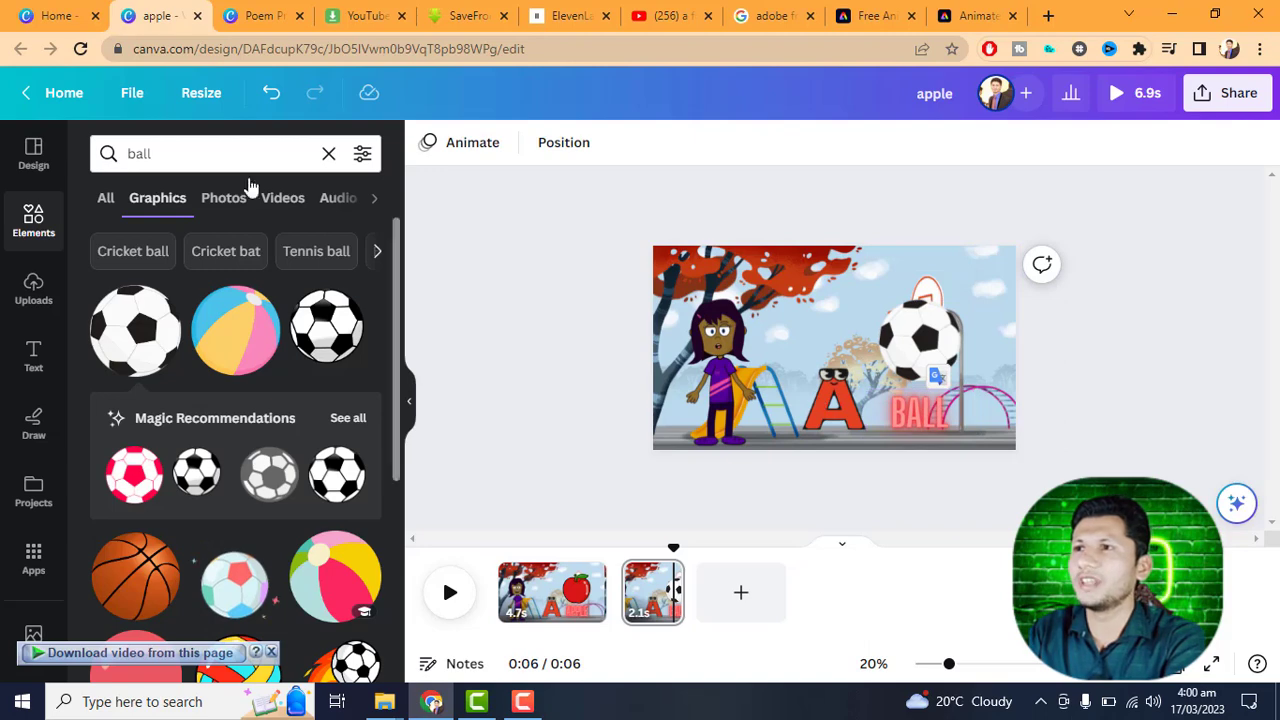
click(329, 158)
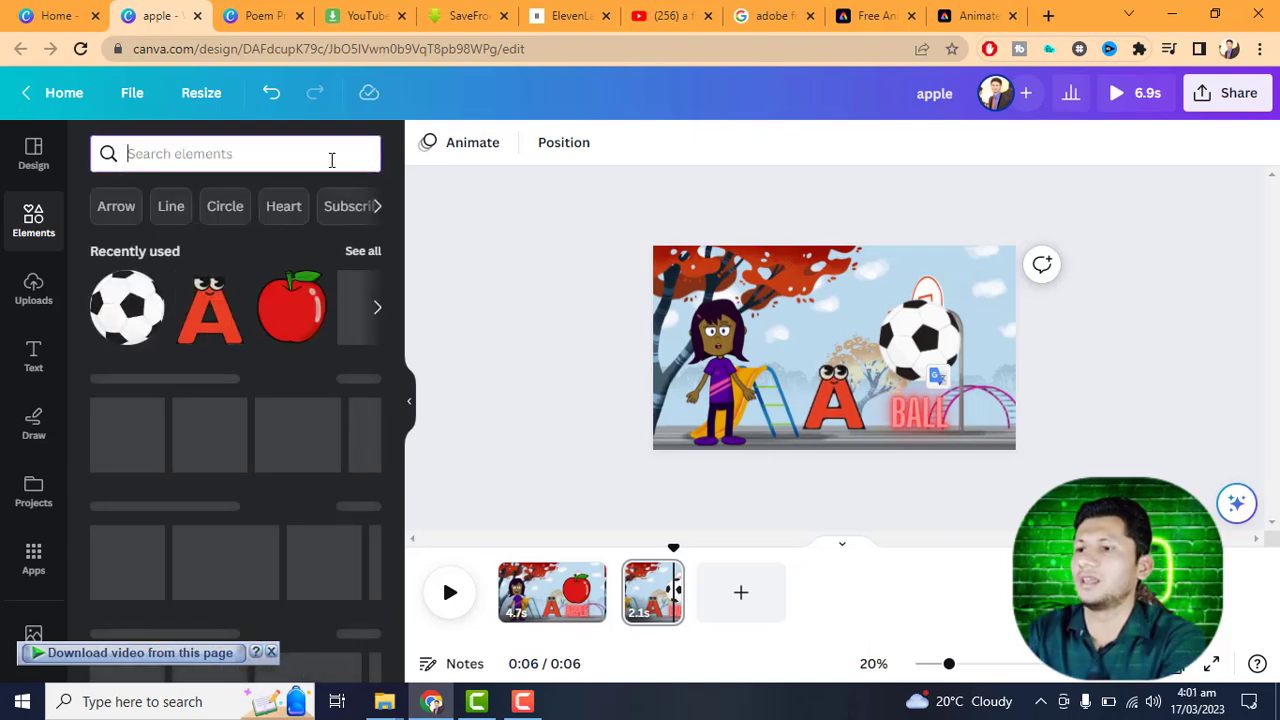
text(B)
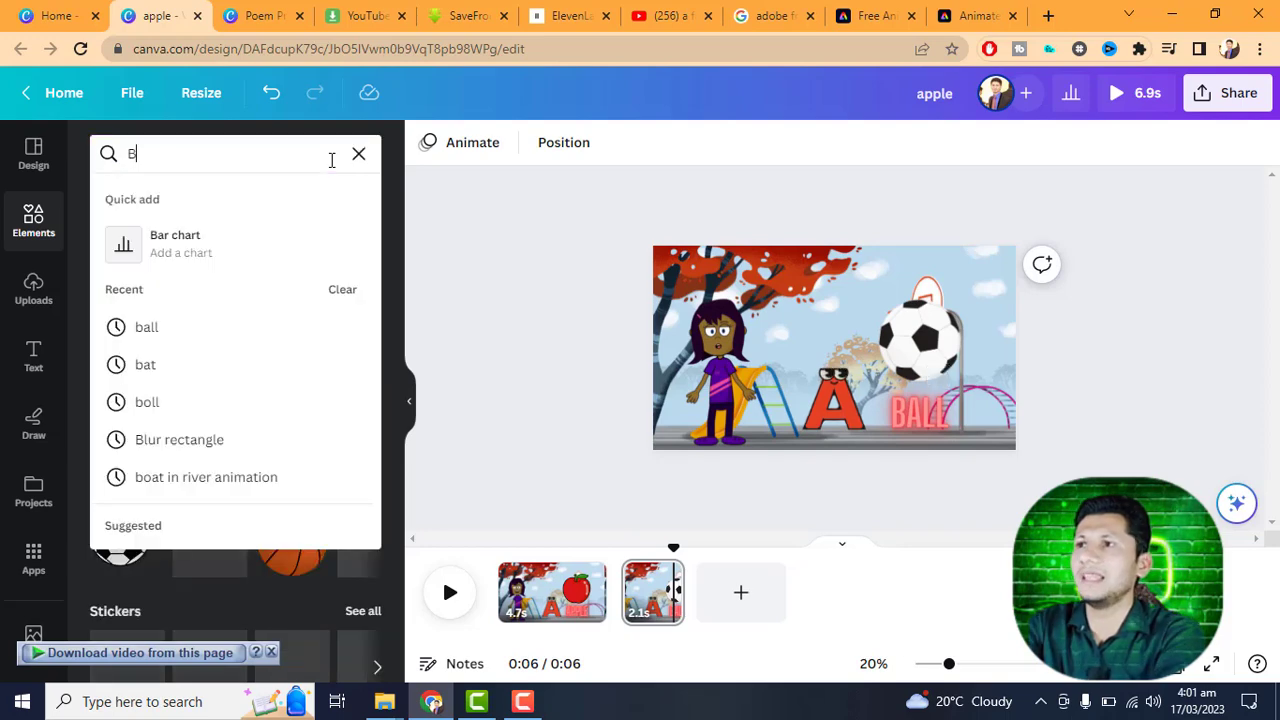
key(Return)
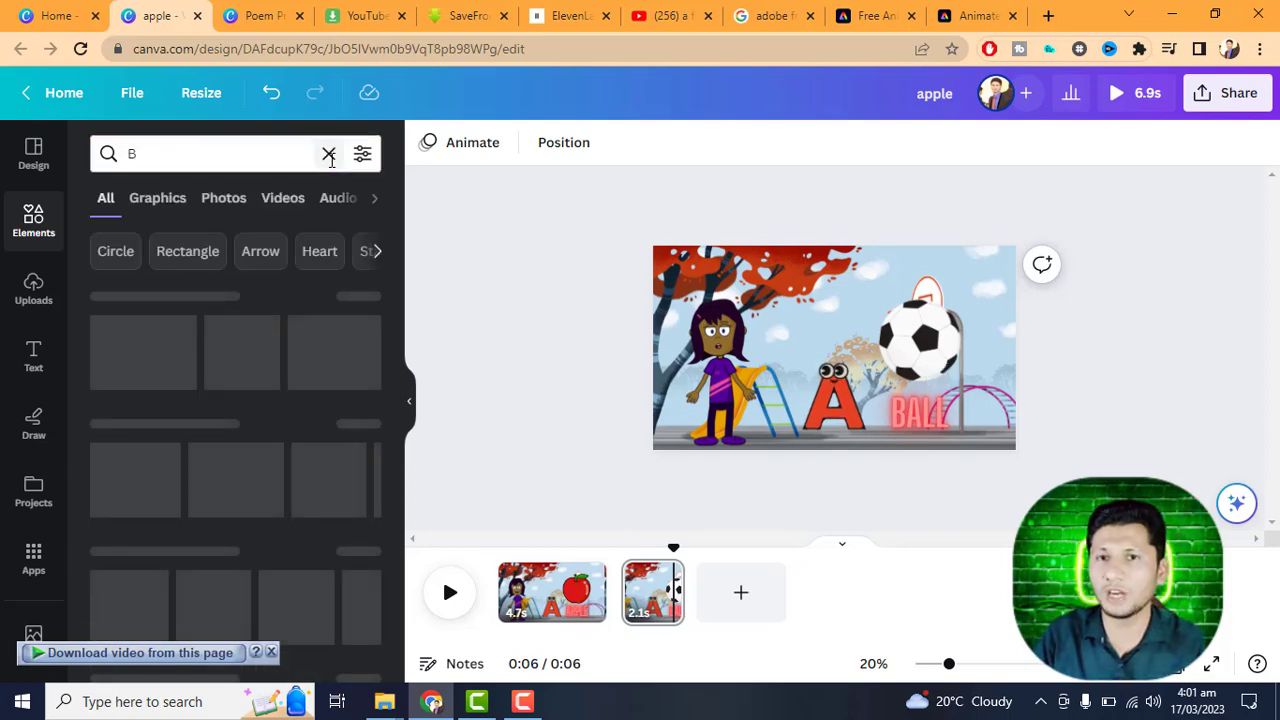
- Add the red letter B with cartoon eyes from the recently used elements, shift it over the girl, and delete the letter A
click(329, 154)
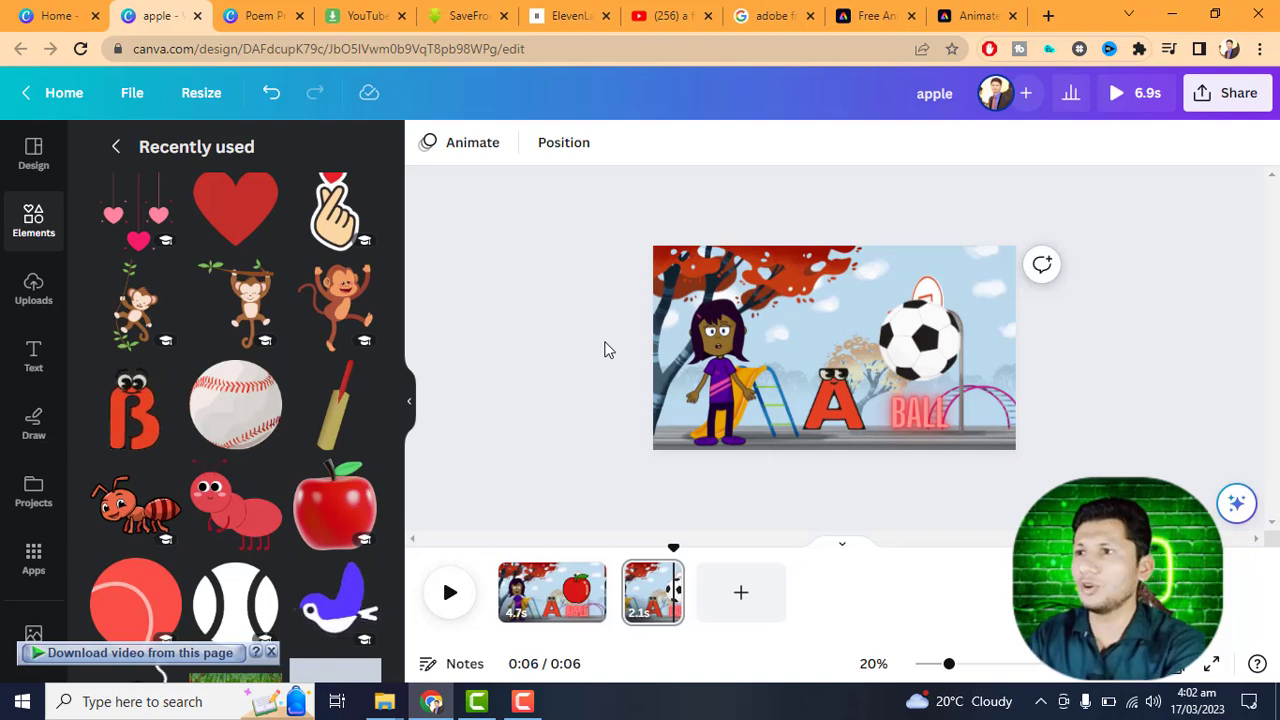
click(127, 418)
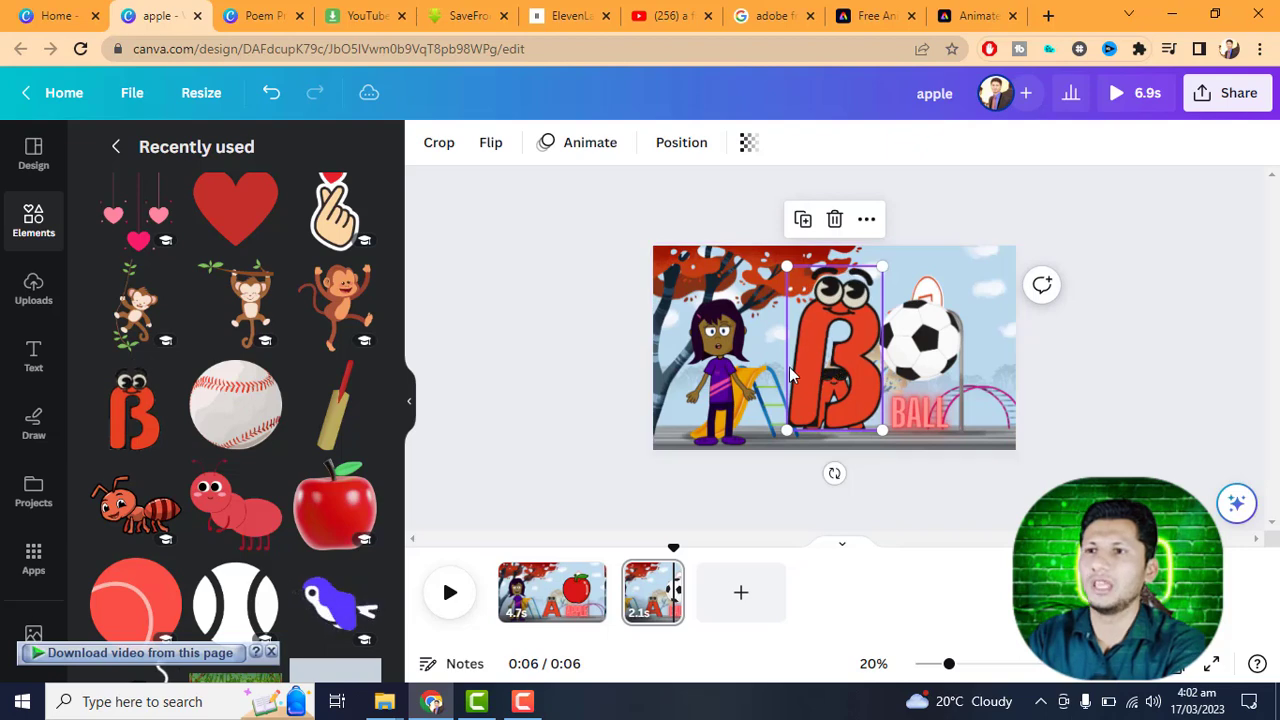
drag(799, 368, 706, 373)
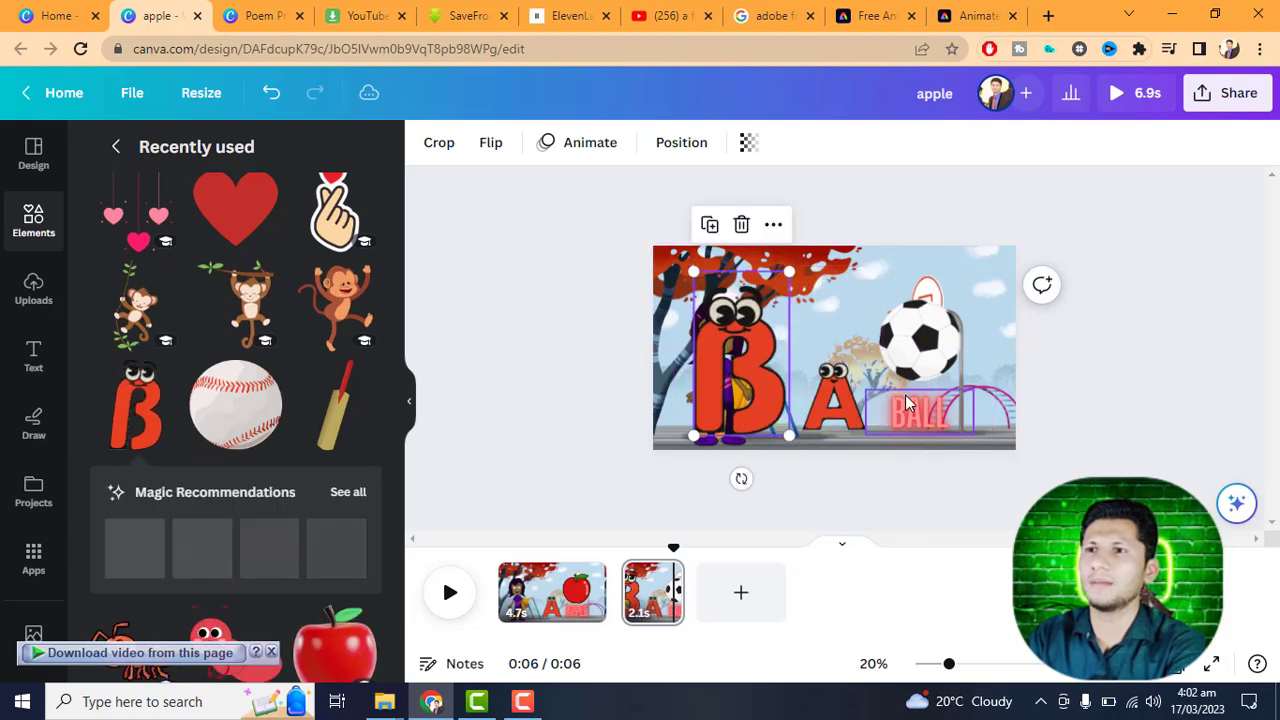
click(838, 413)
key(Delete)
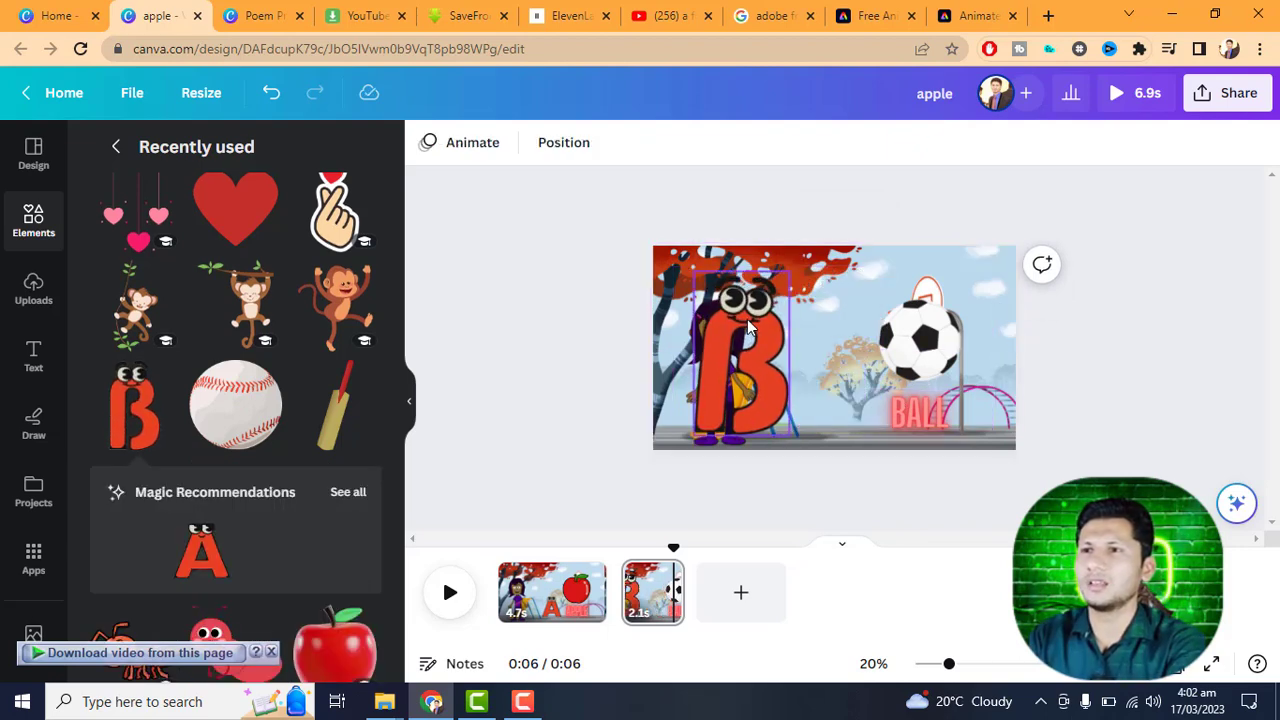
click(710, 300)
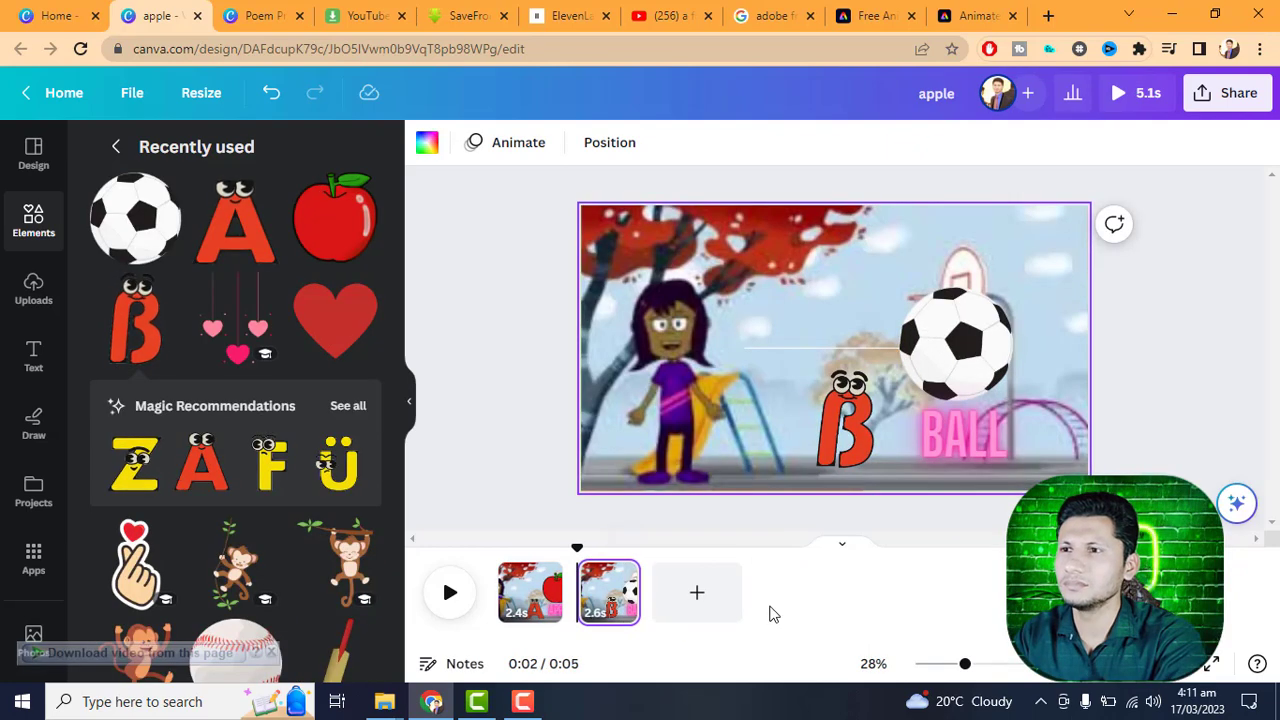
- Download all 2 pages of the design as an MP4 video in 1080p (HD) quality
click(1128, 93)
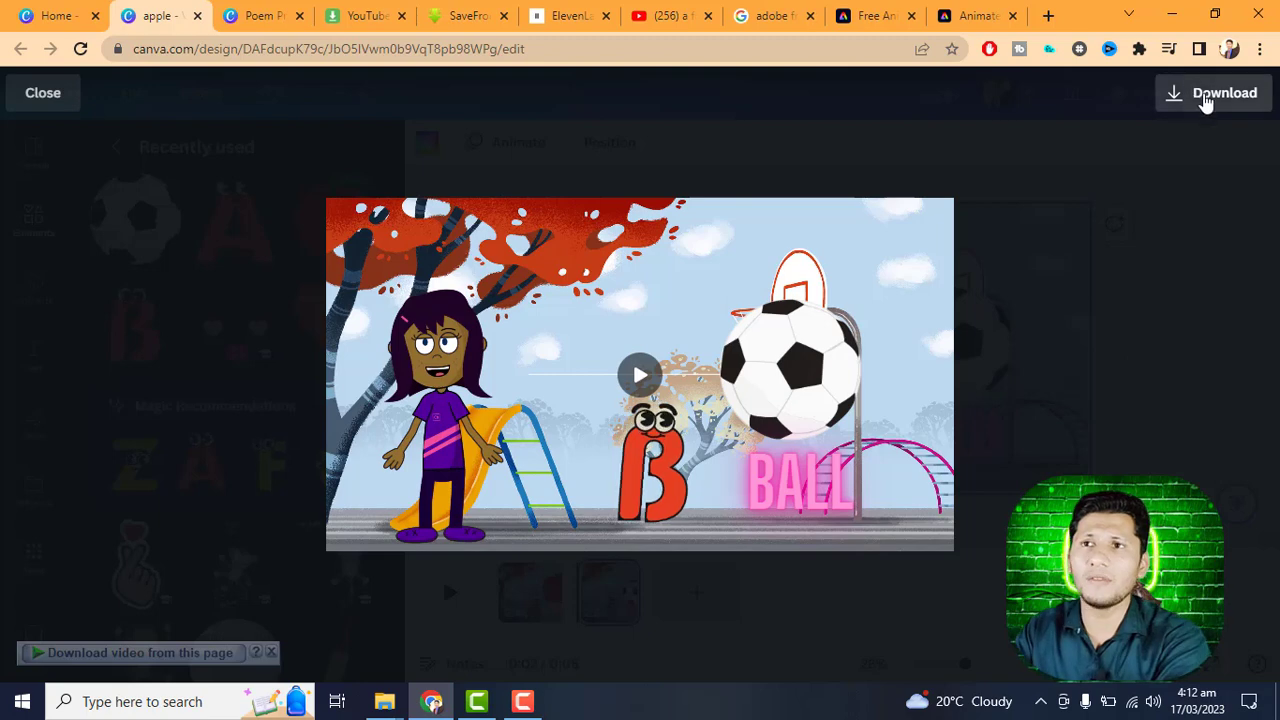
click(1205, 103)
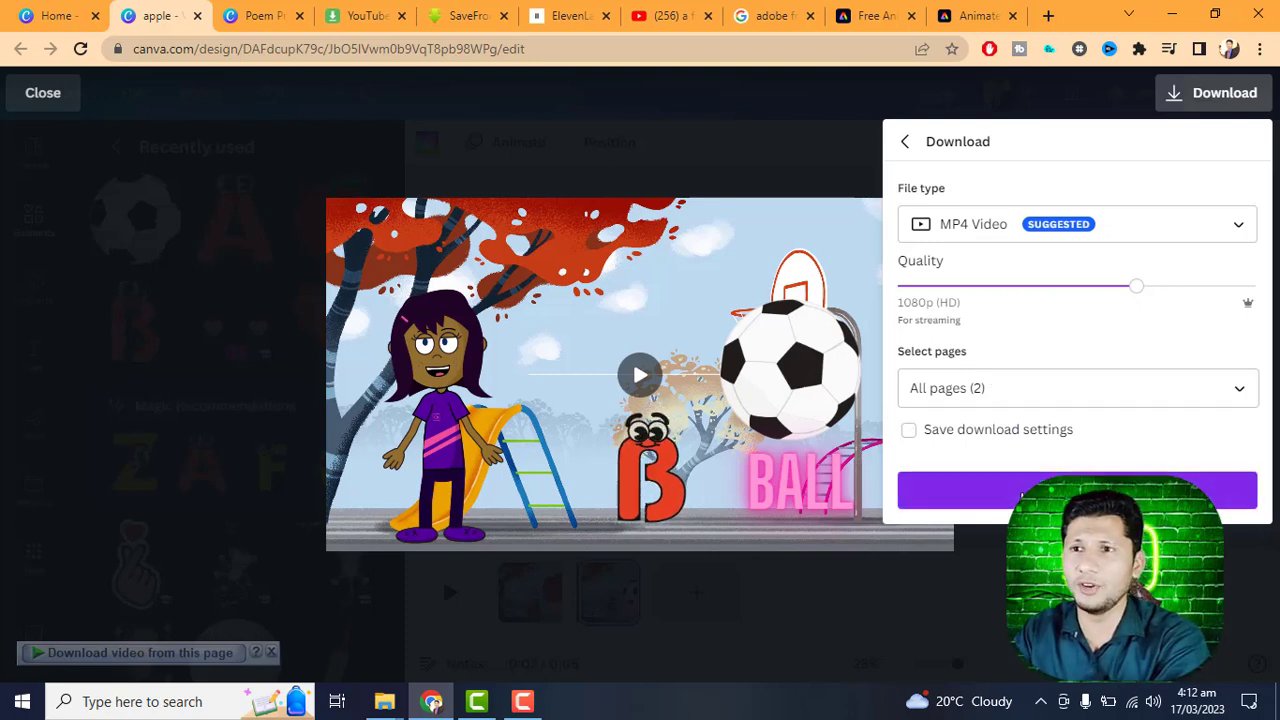
click(1077, 490)
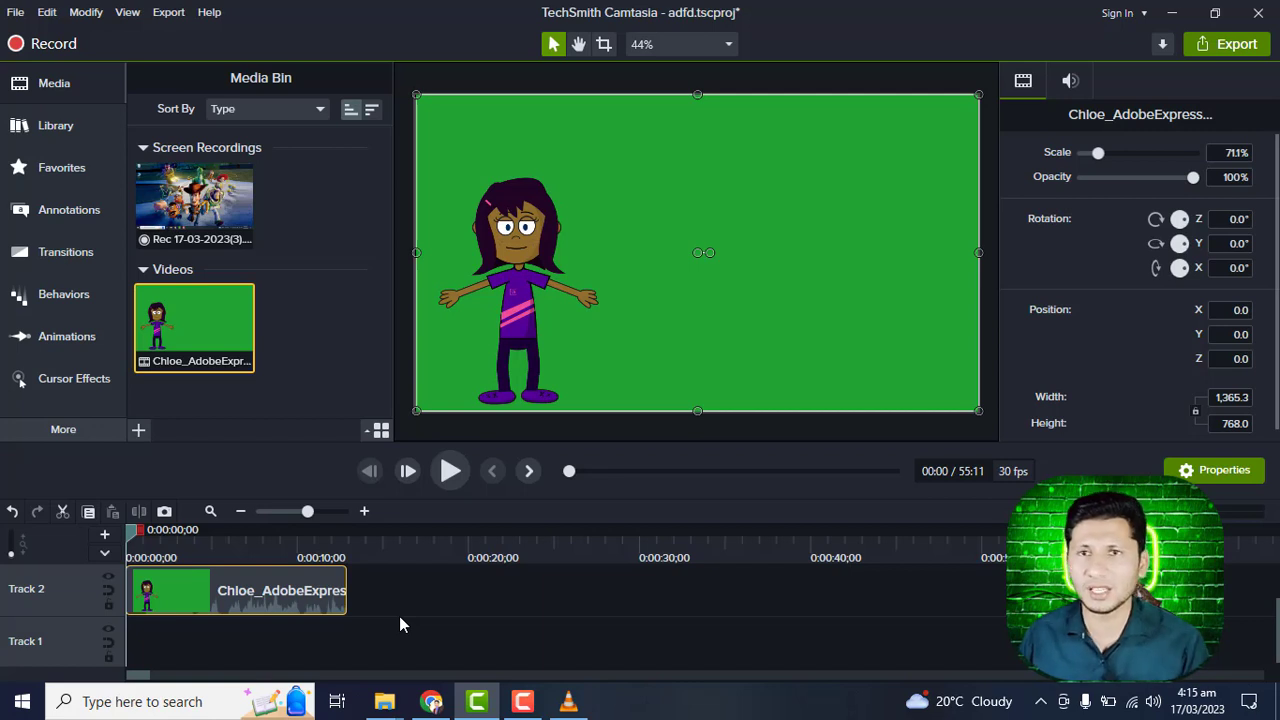
- Switch to Camtasia and apply the Remove a Color visual effect to the green-screen girl clip on Track 2
drag(327, 600, 305, 601)
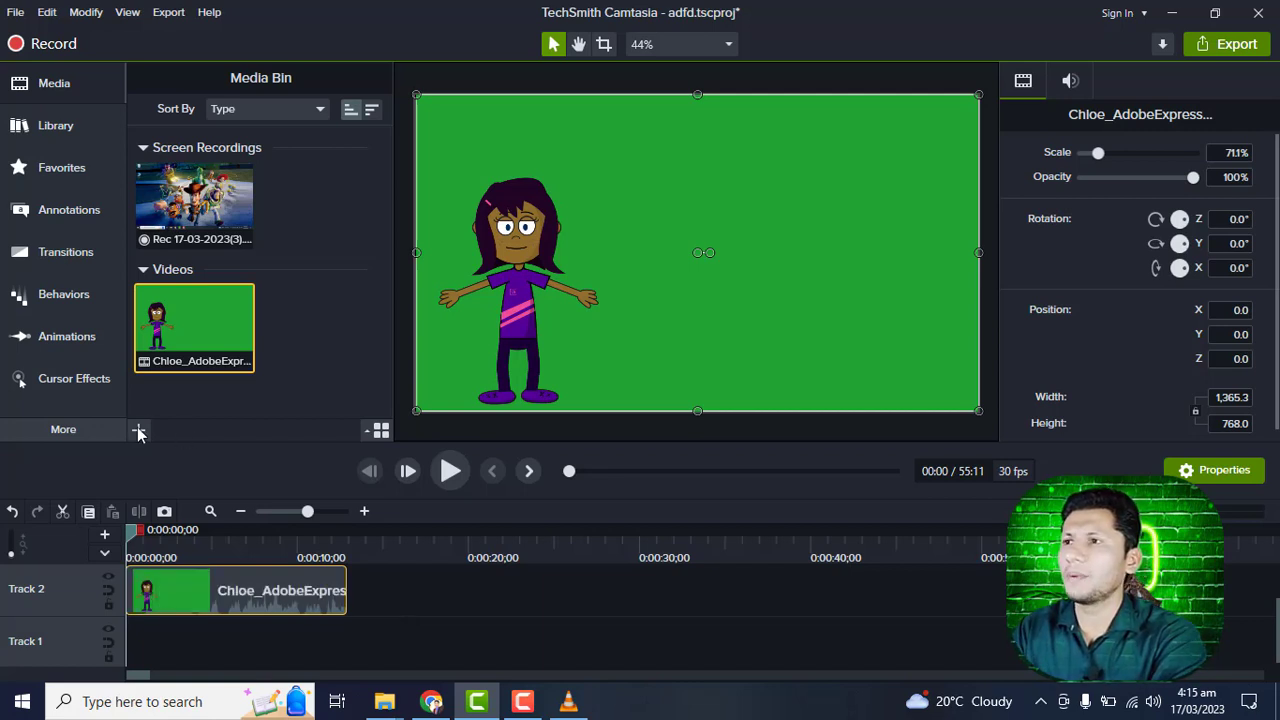
click(78, 430)
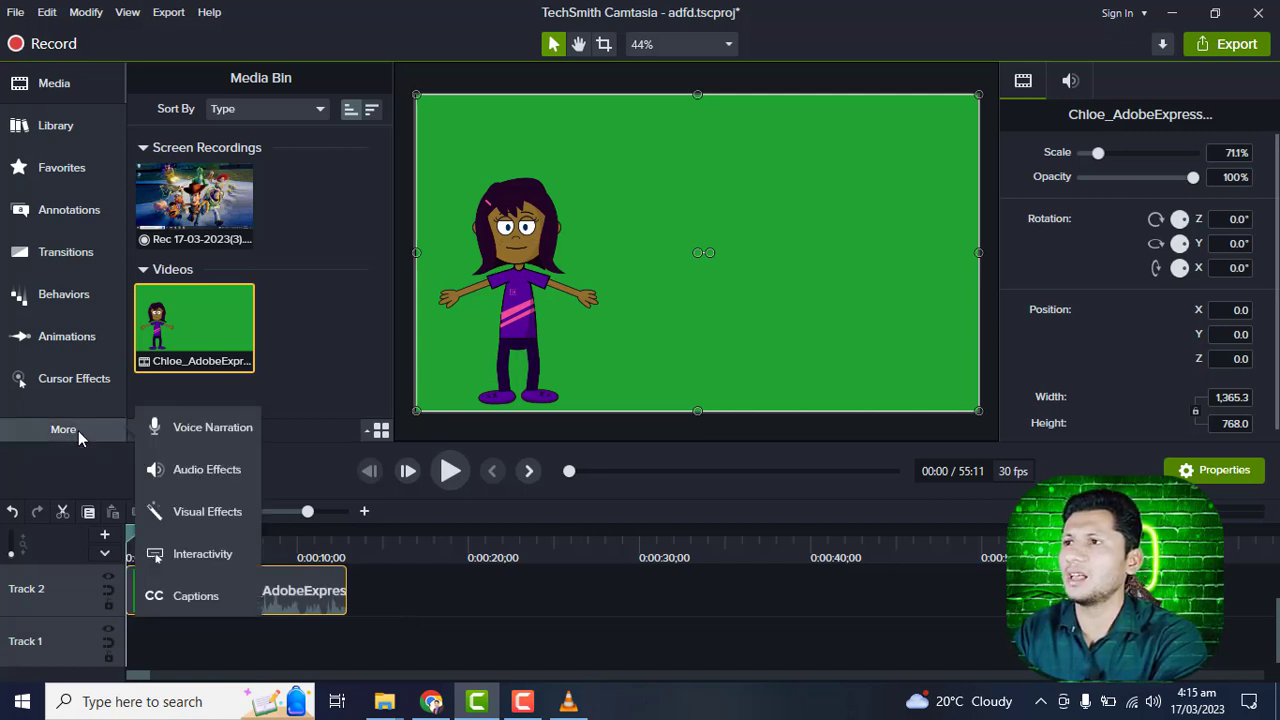
click(191, 517)
scroll(389, 336, down, 5)
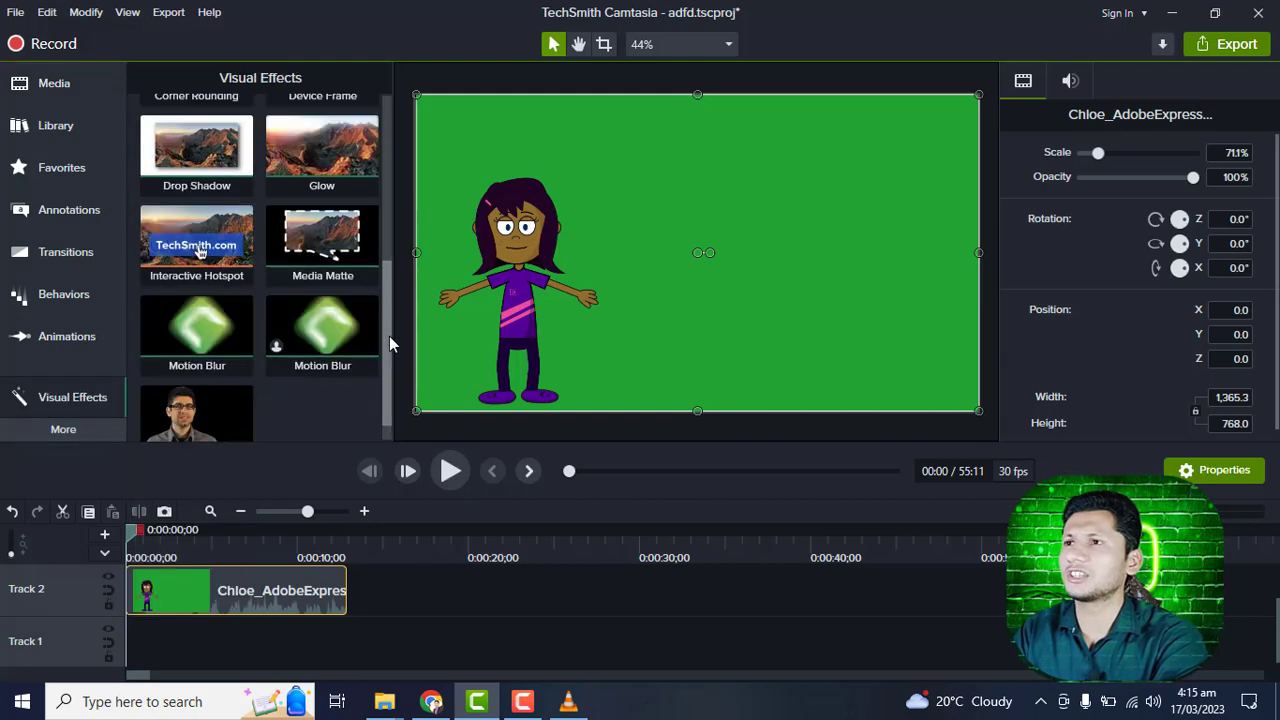
drag(212, 381, 235, 598)
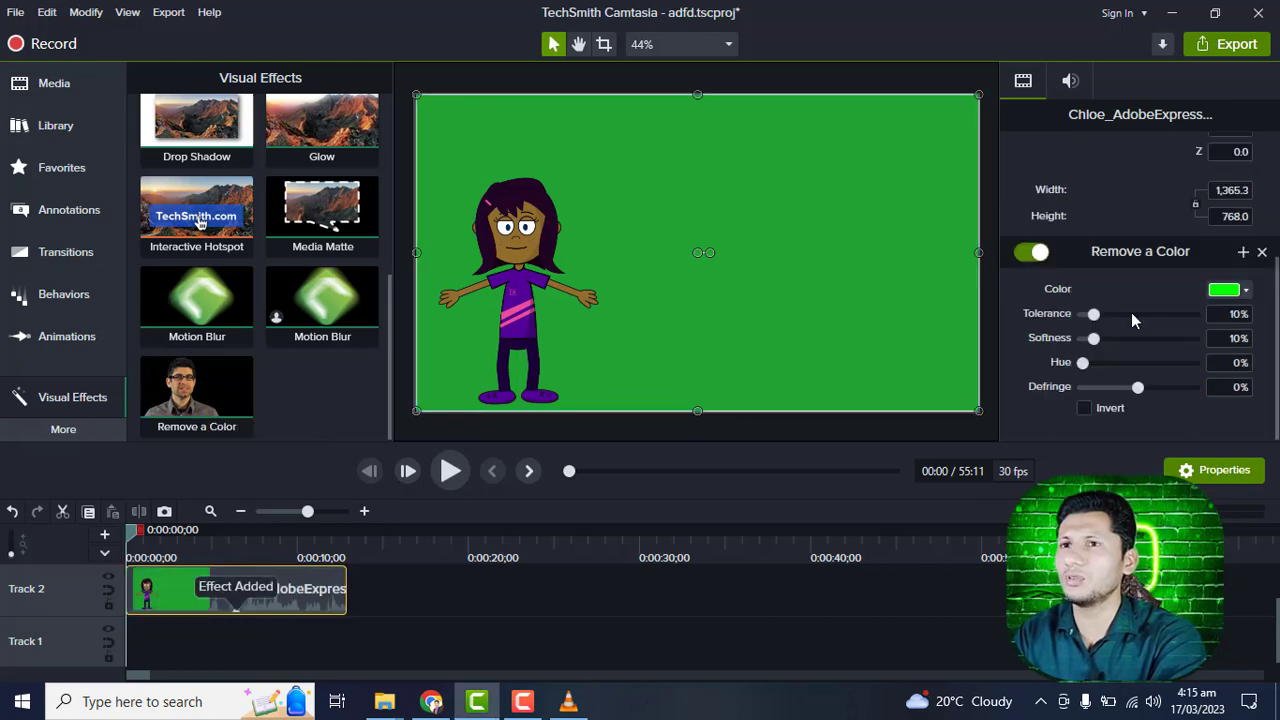
- Sample the clip's green background as the colour that the Remove a Color effect removes
click(1246, 290)
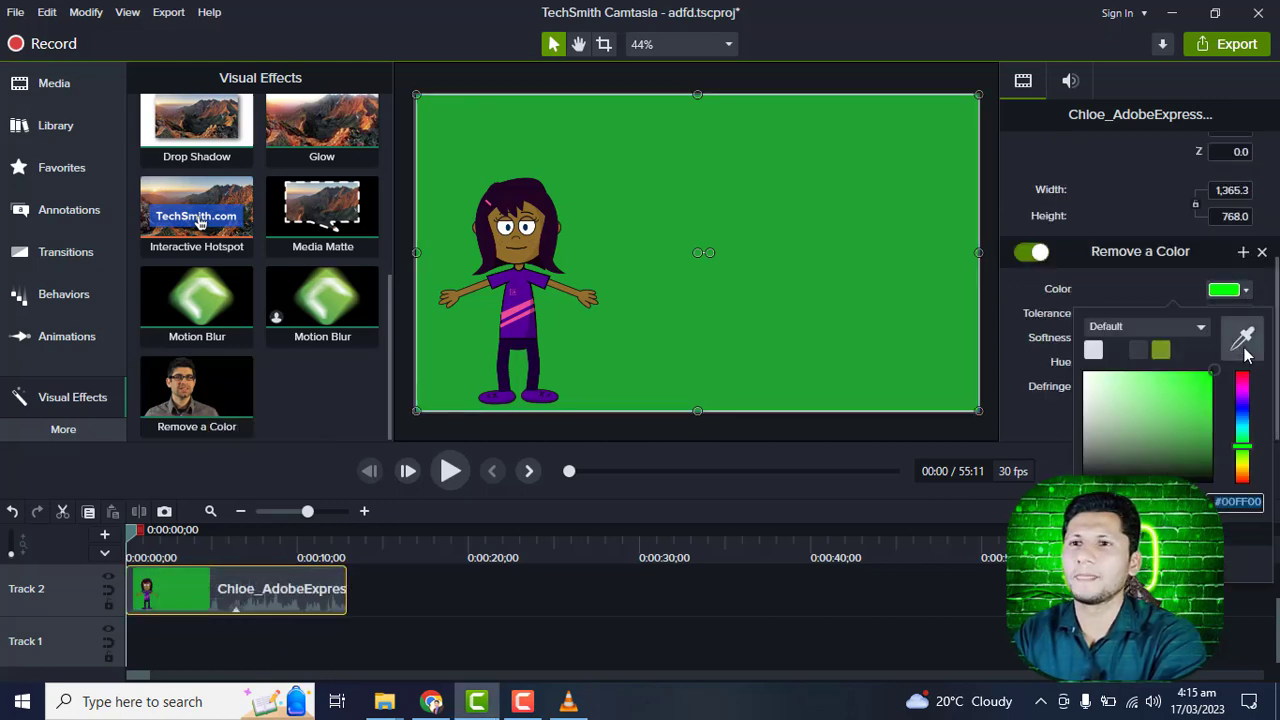
click(1242, 338)
click(835, 316)
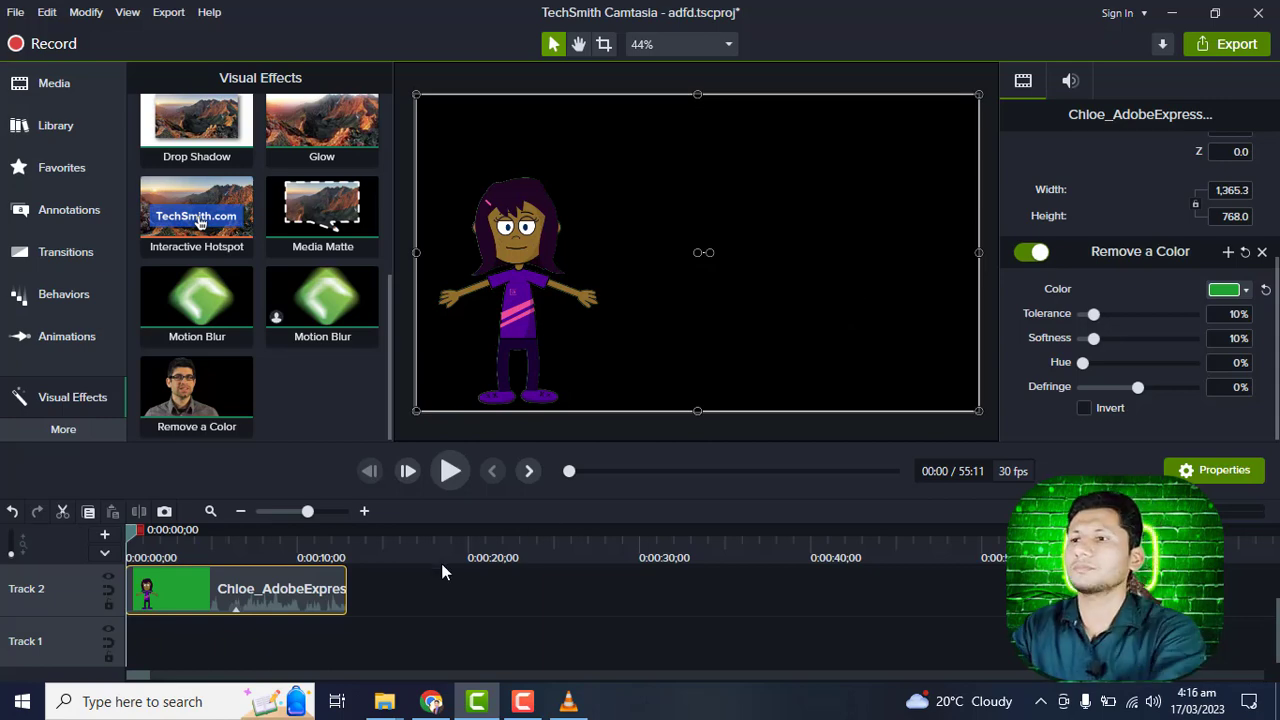
- Add the Poem Practice image from Downloads to Track 1 beneath the girl clip, extend it to the clip's end, and preview the result
mouse_move(391, 707)
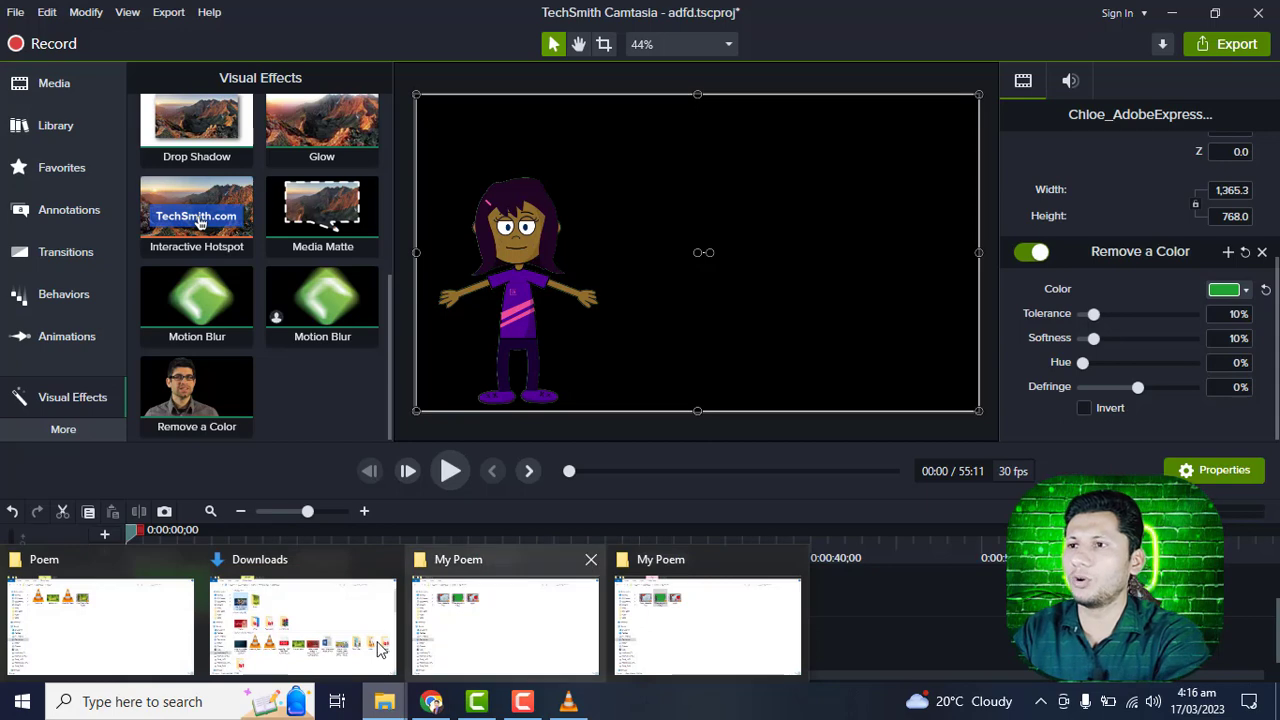
click(247, 632)
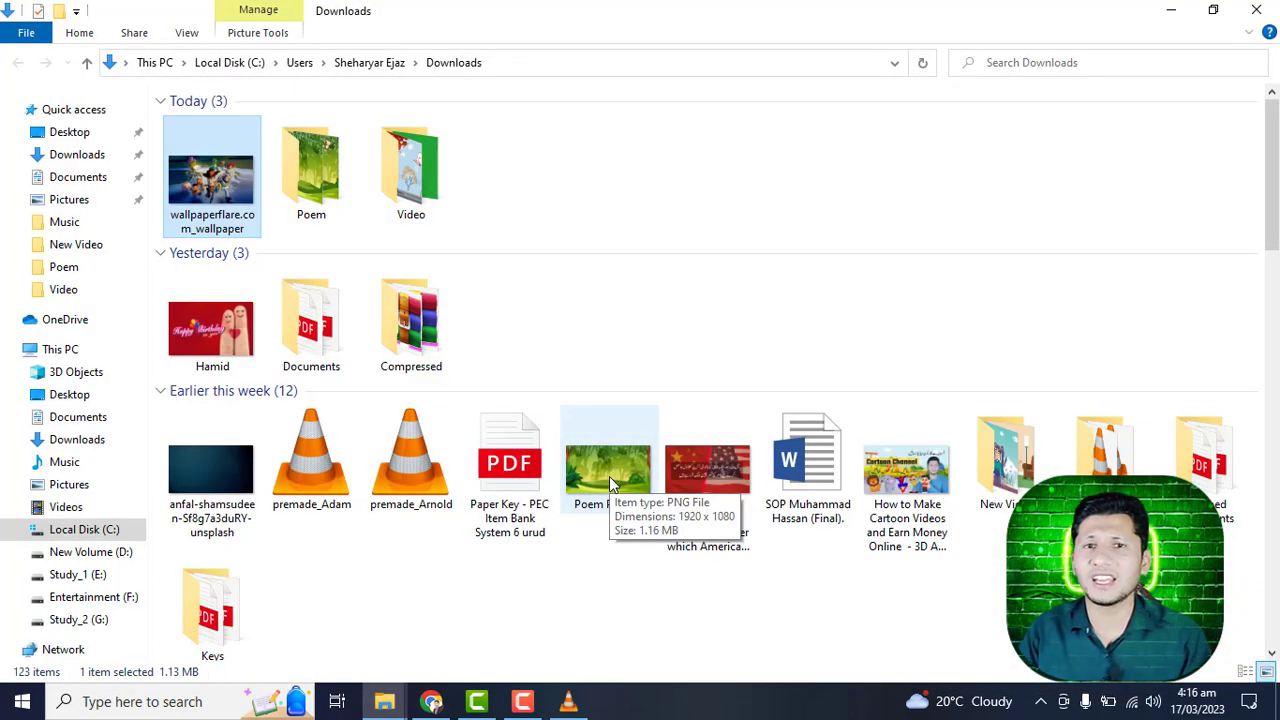
drag(609, 476, 215, 648)
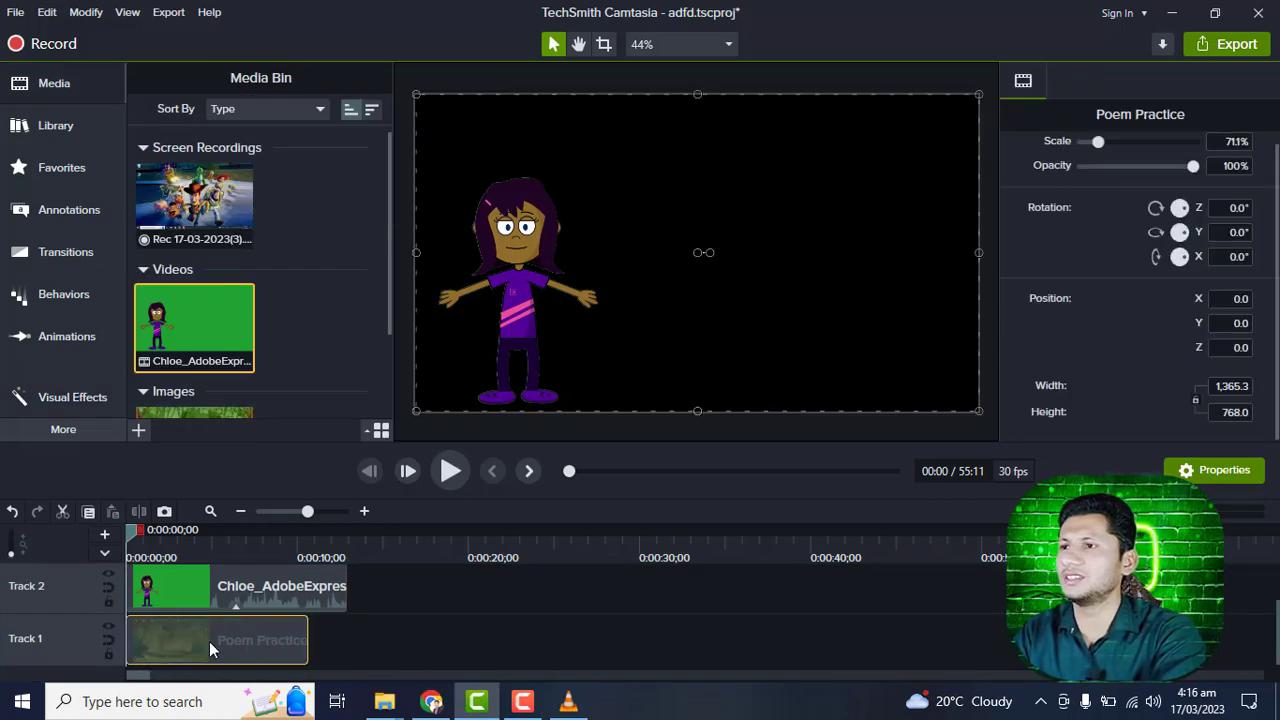
drag(304, 647, 347, 647)
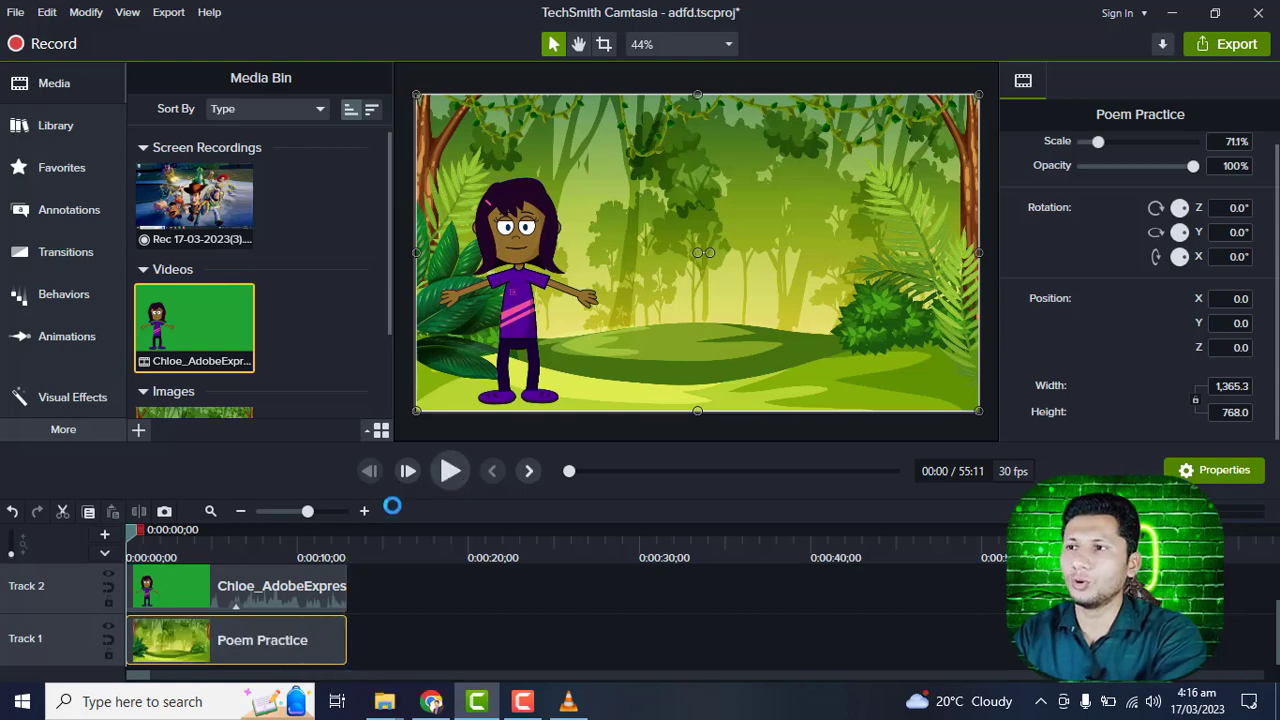
click(443, 484)
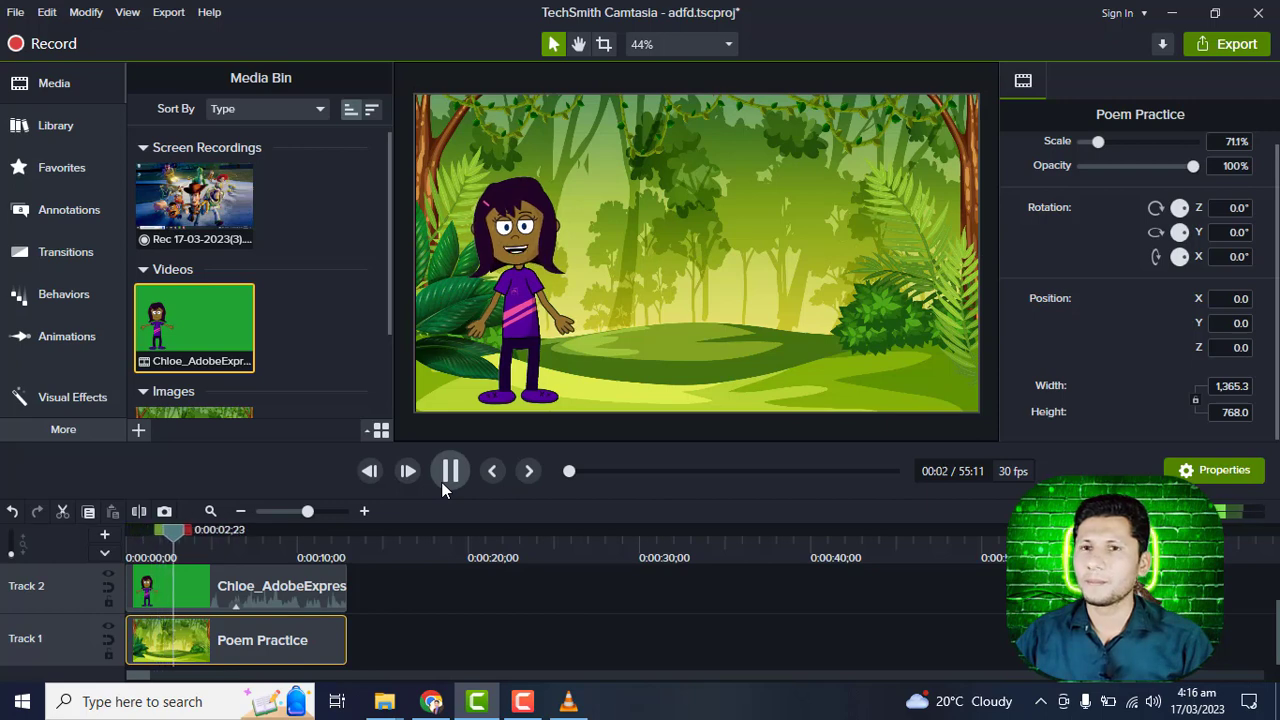
click(441, 482)
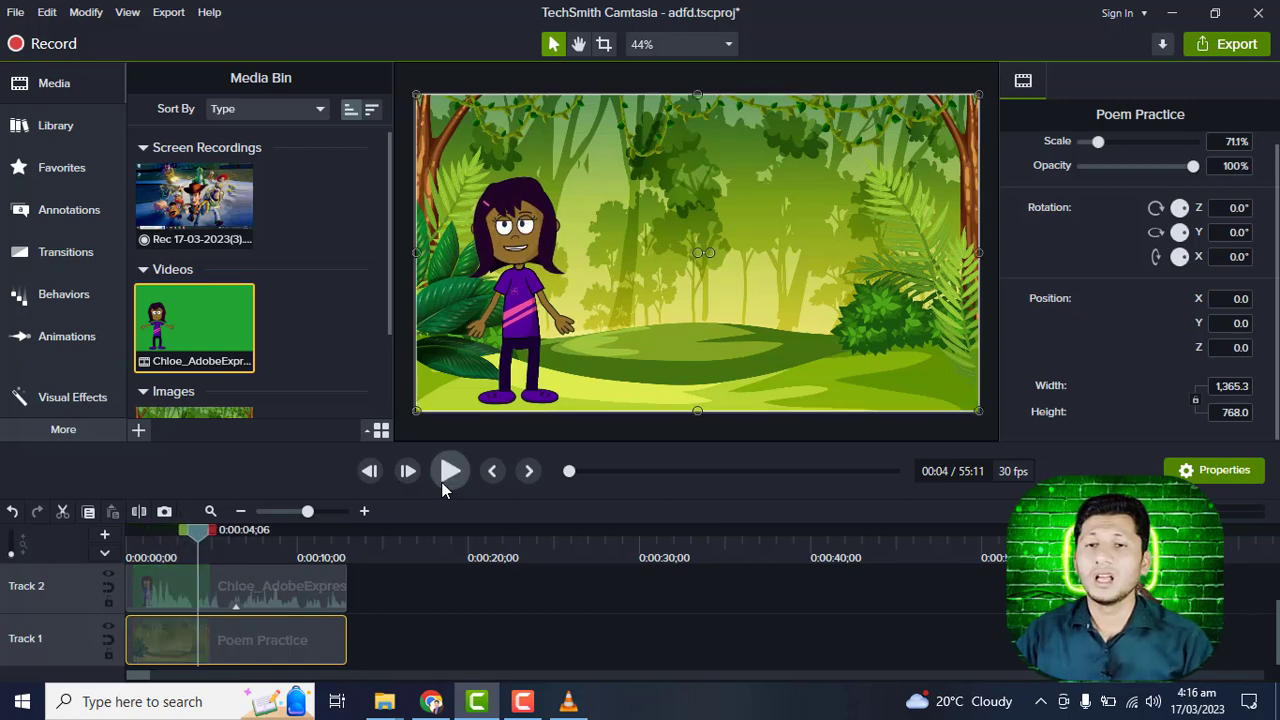